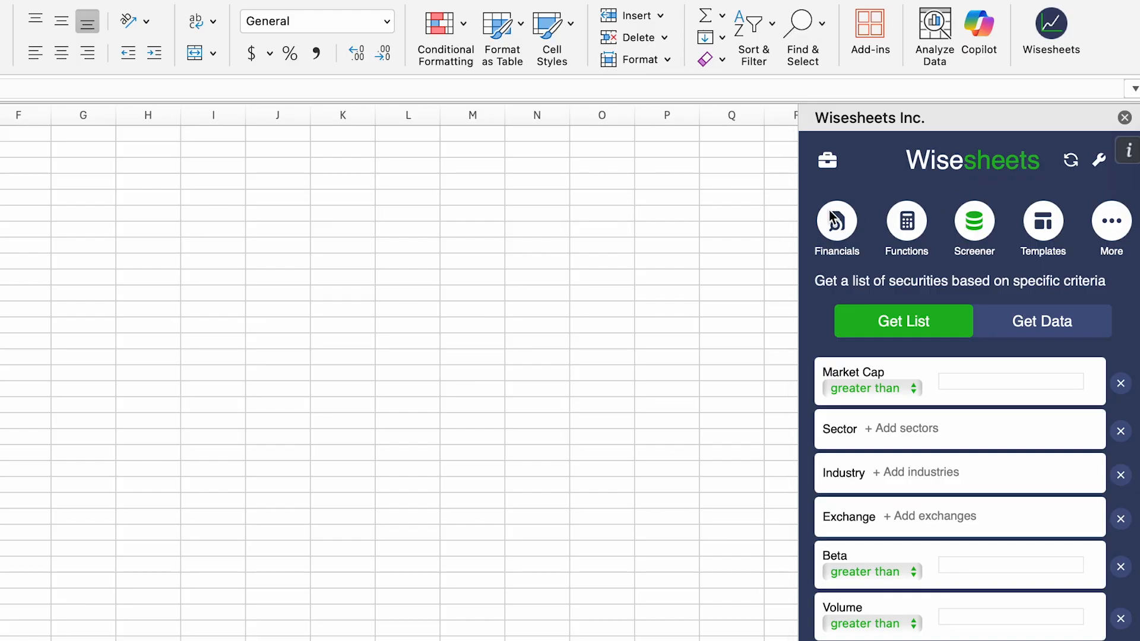
# Open the stock screener and examine the list of filters available for screening stocks
pyautogui.click(831, 209)
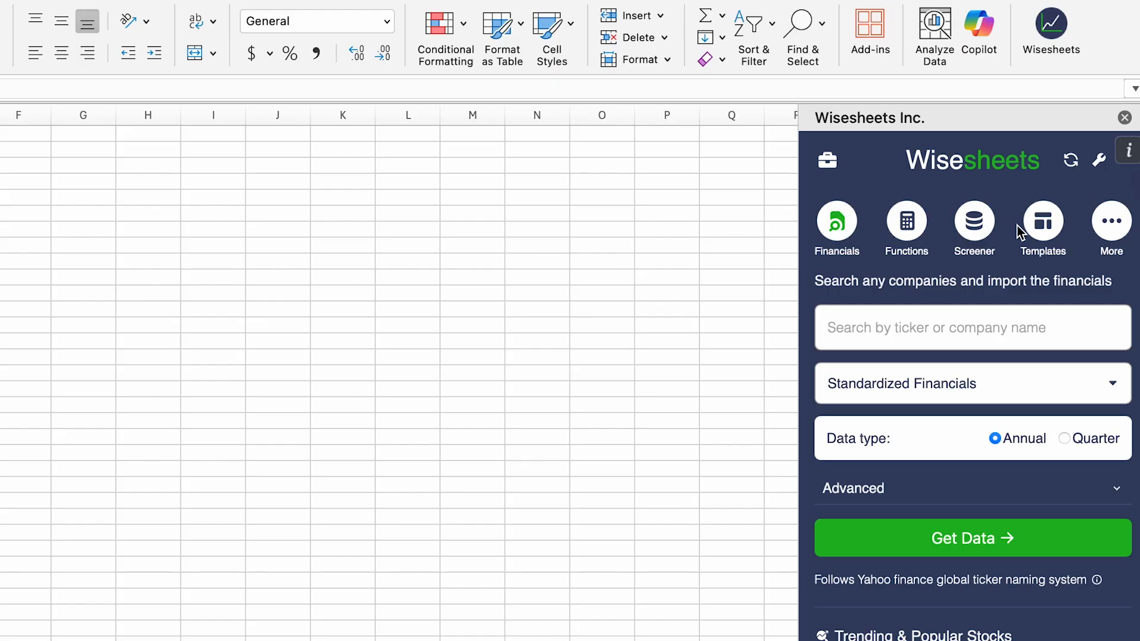
pyautogui.click(981, 225)
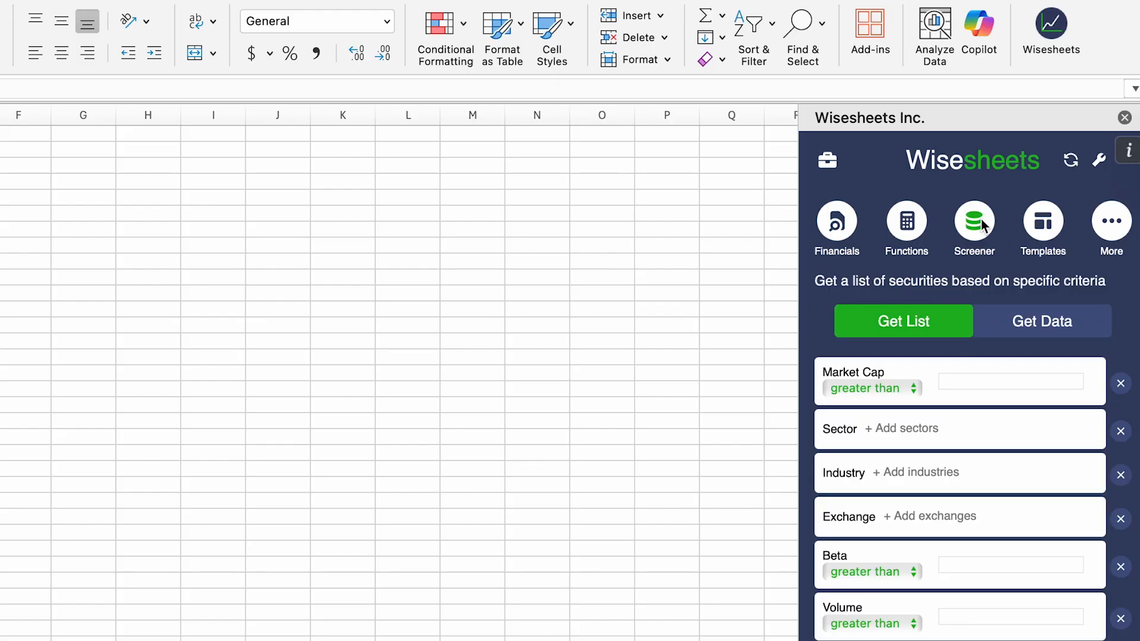
pyautogui.scroll(-2, 980, 407)
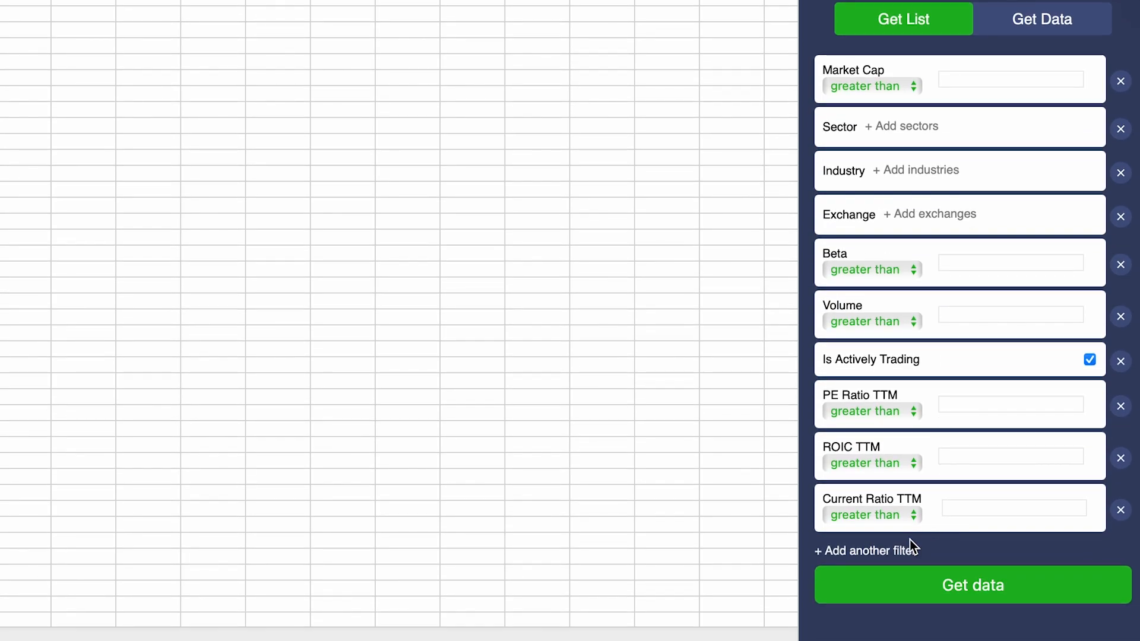
pyautogui.click(901, 549)
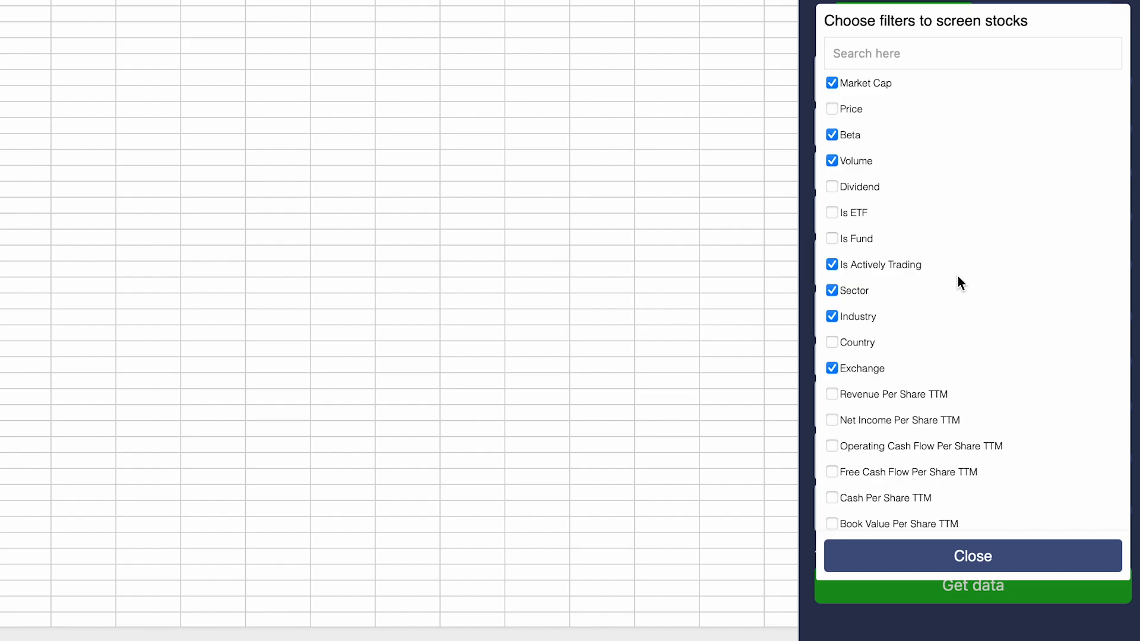
pyautogui.scroll(-5, 957, 274)
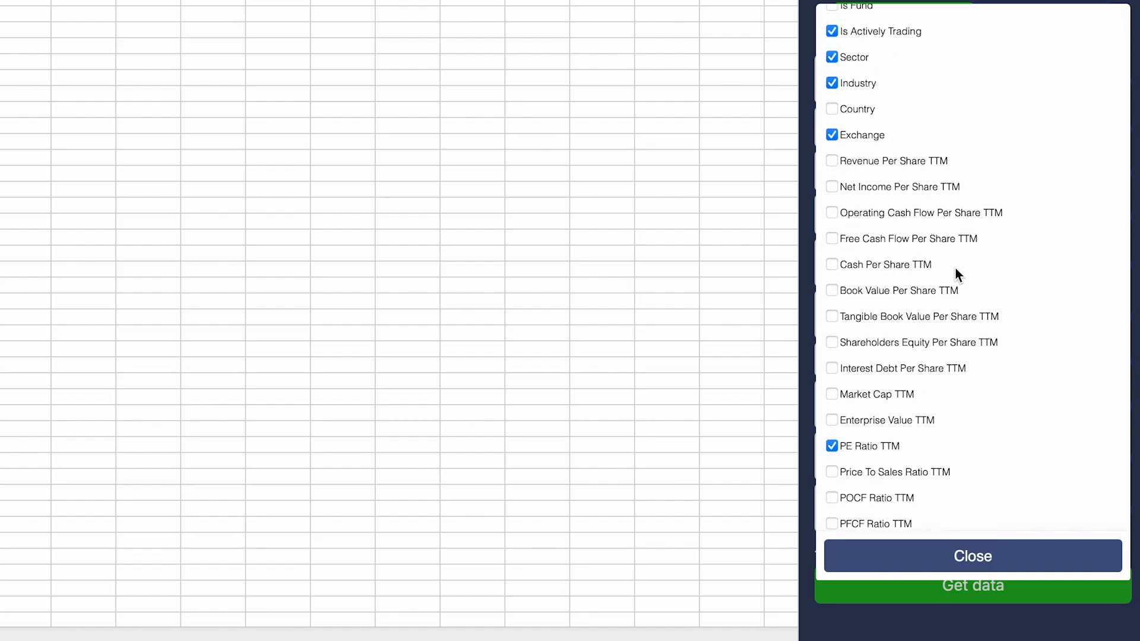
pyautogui.scroll(-2, 956, 269)
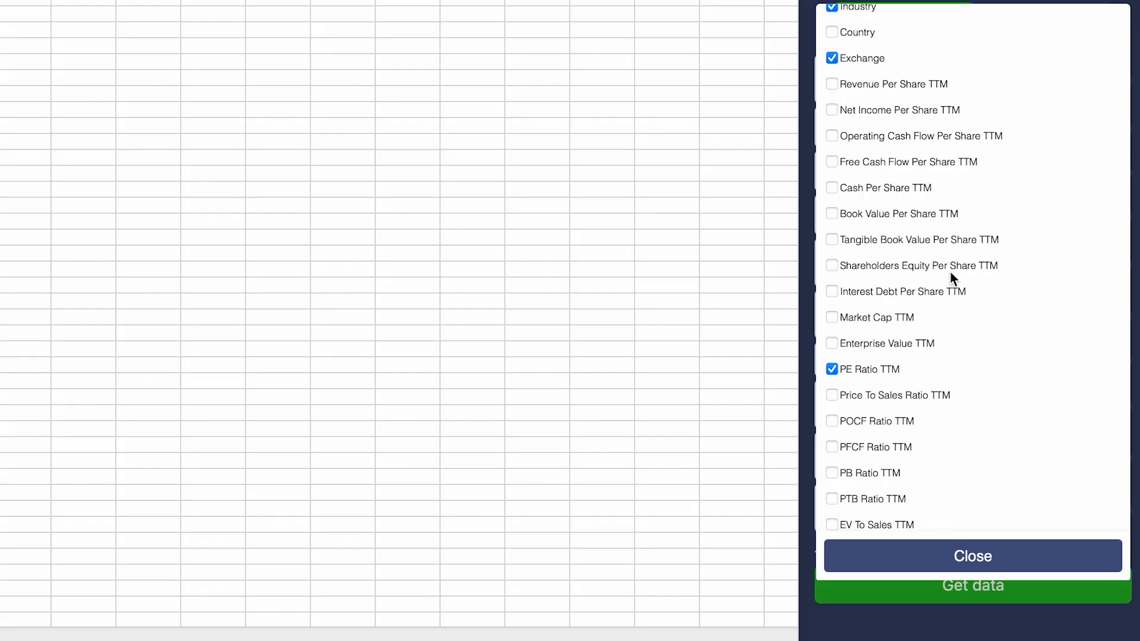
pyautogui.scroll(-4, 951, 278)
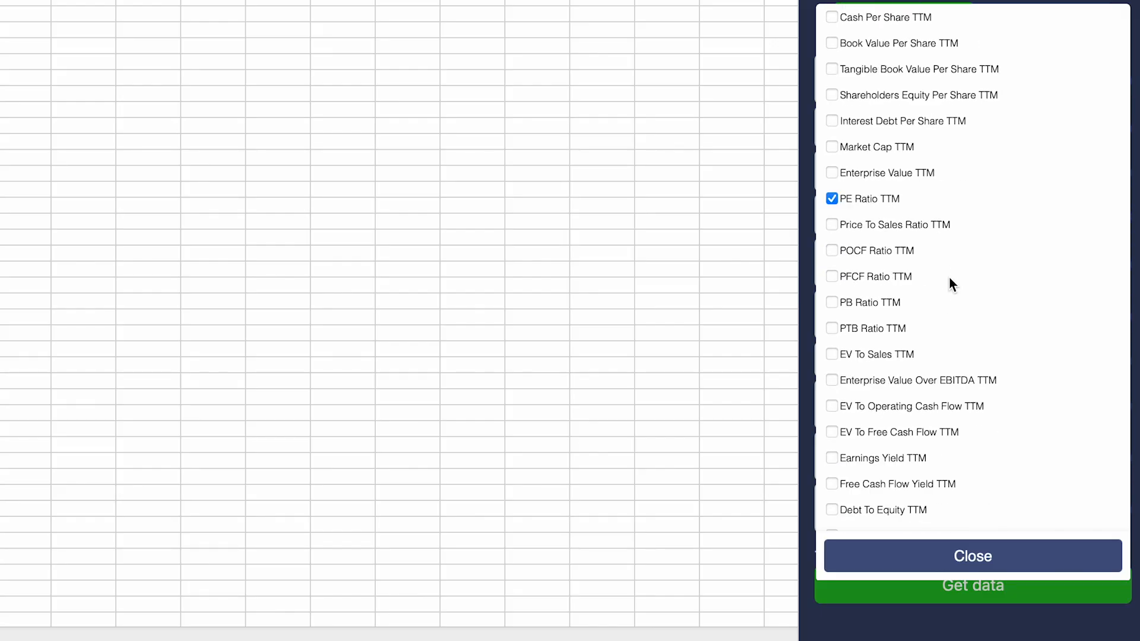
pyautogui.scroll(-9, 948, 279)
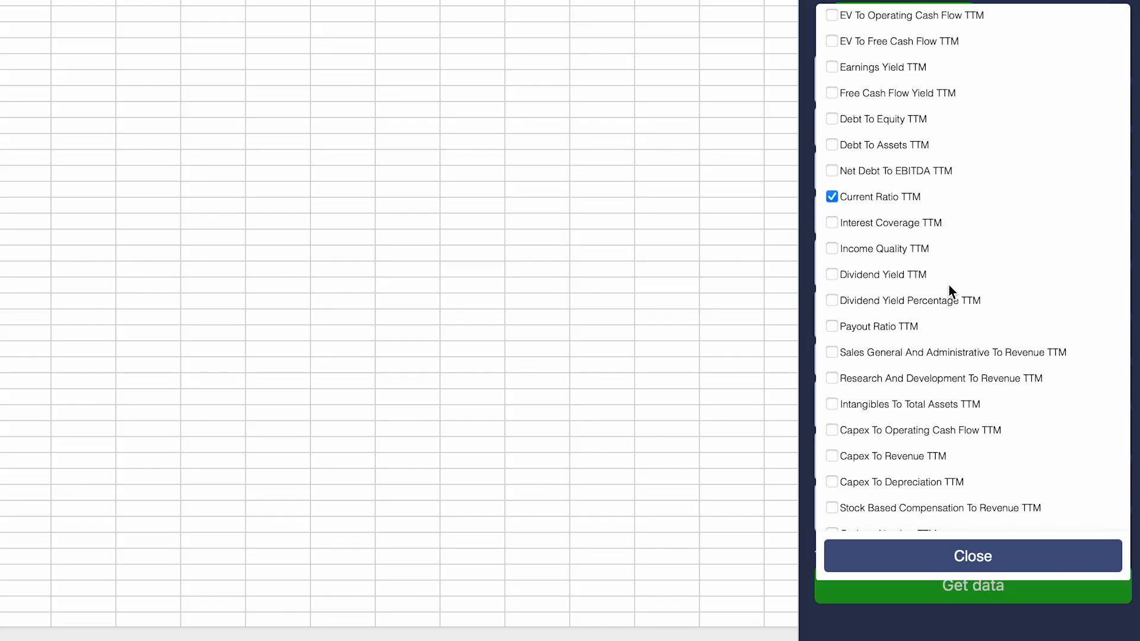
pyautogui.scroll(-8, 949, 285)
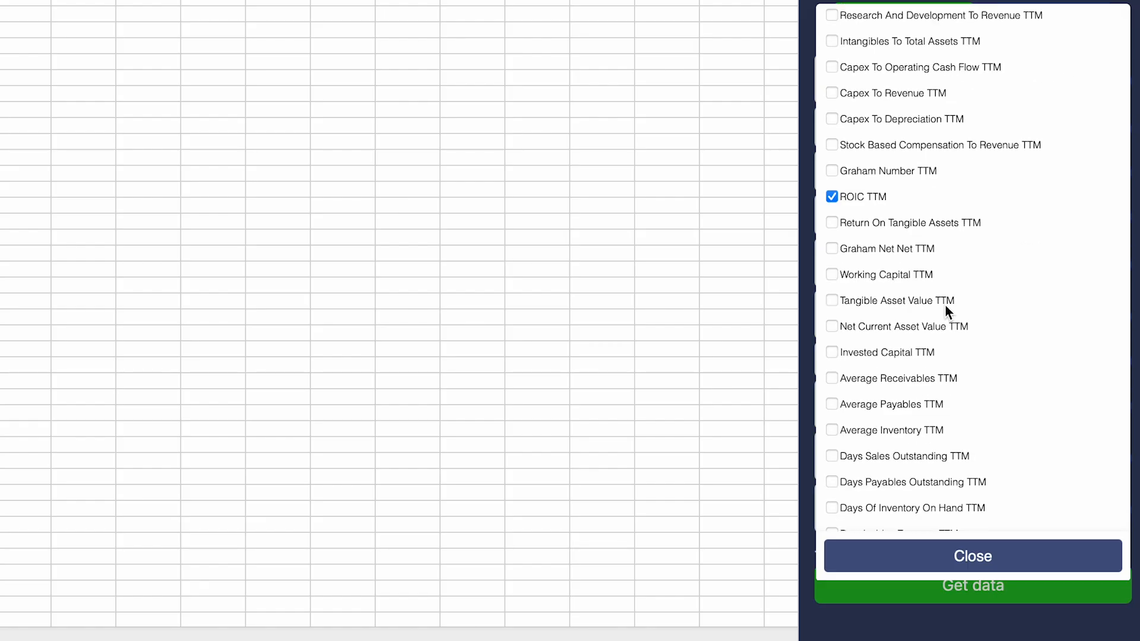
pyautogui.scroll(-4, 946, 305)
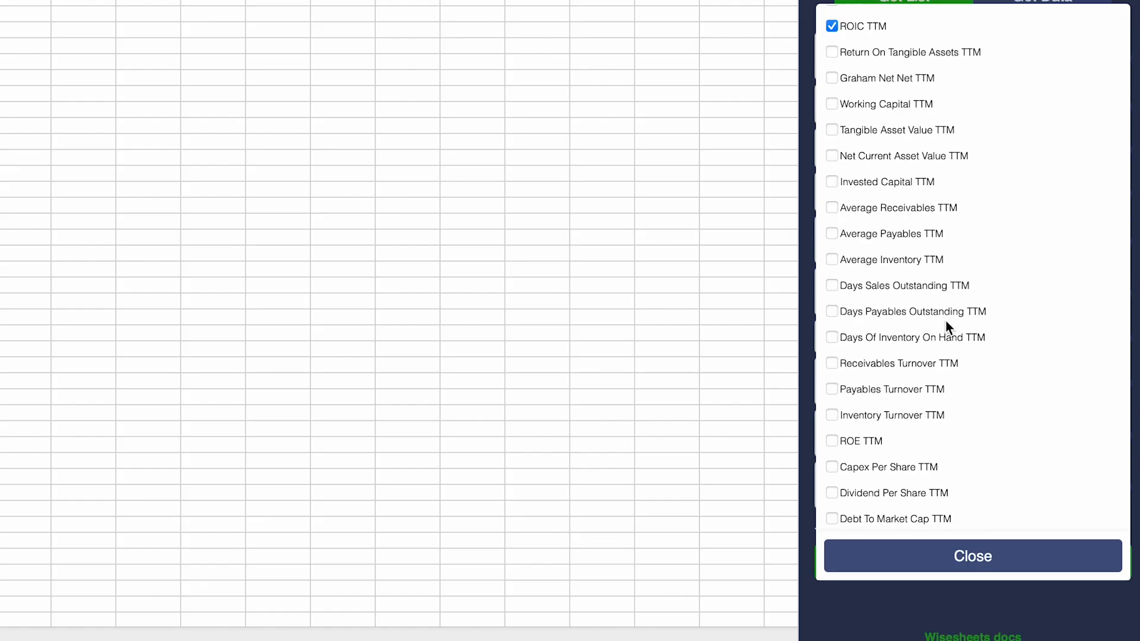
pyautogui.click(969, 555)
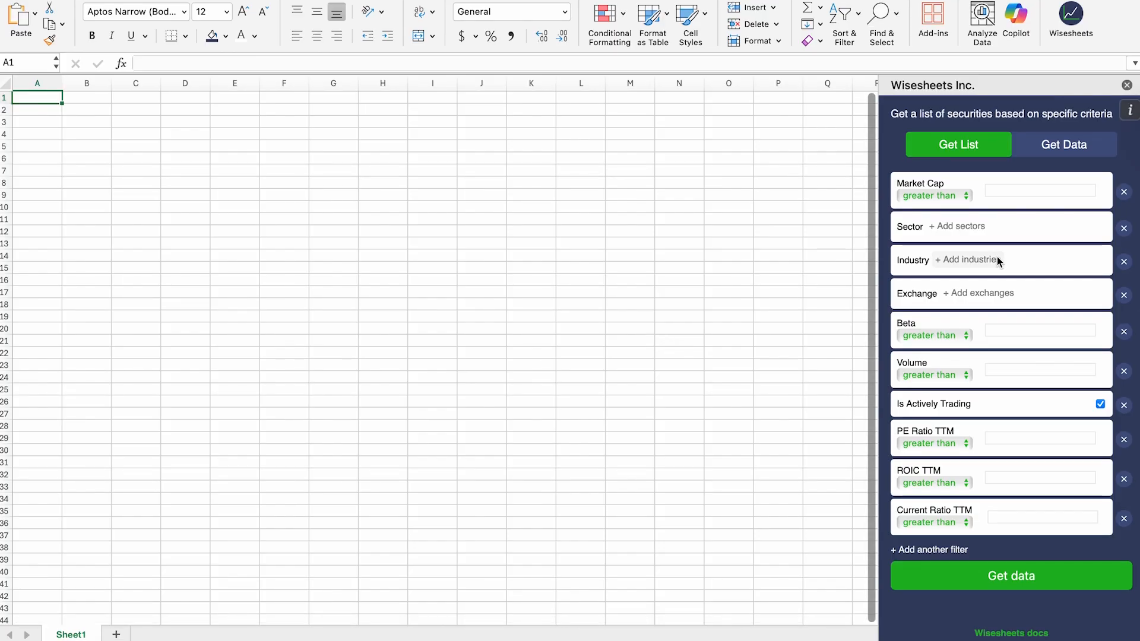
# Remove the Market Cap filter from the screener and set the Sector filter to Technology
pyautogui.scroll(3, 996, 259)
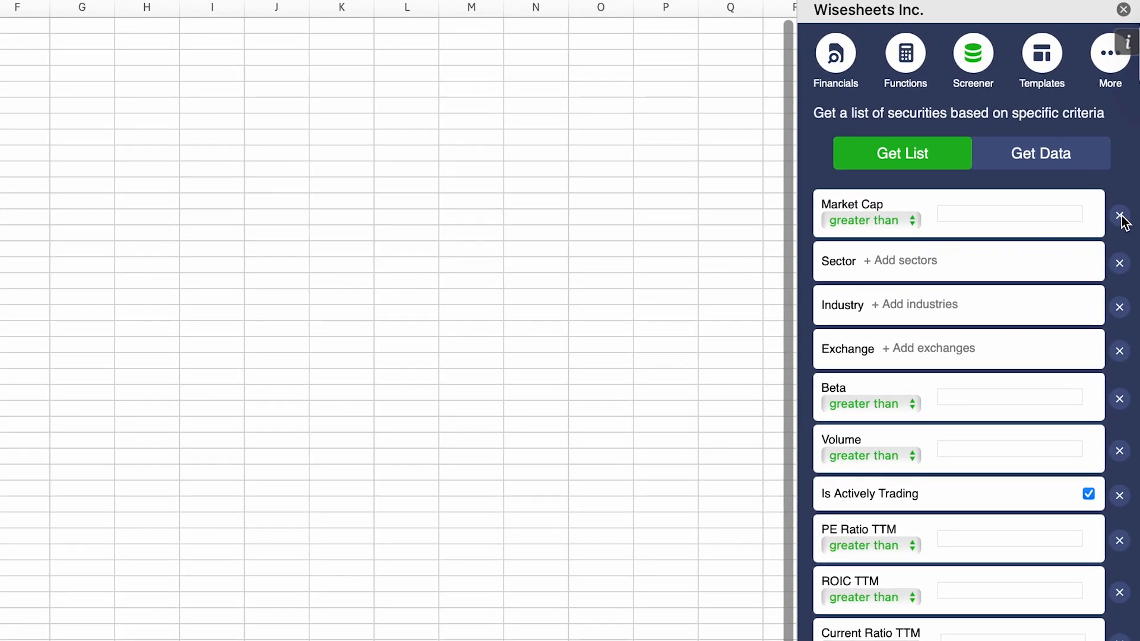
pyautogui.click(1121, 217)
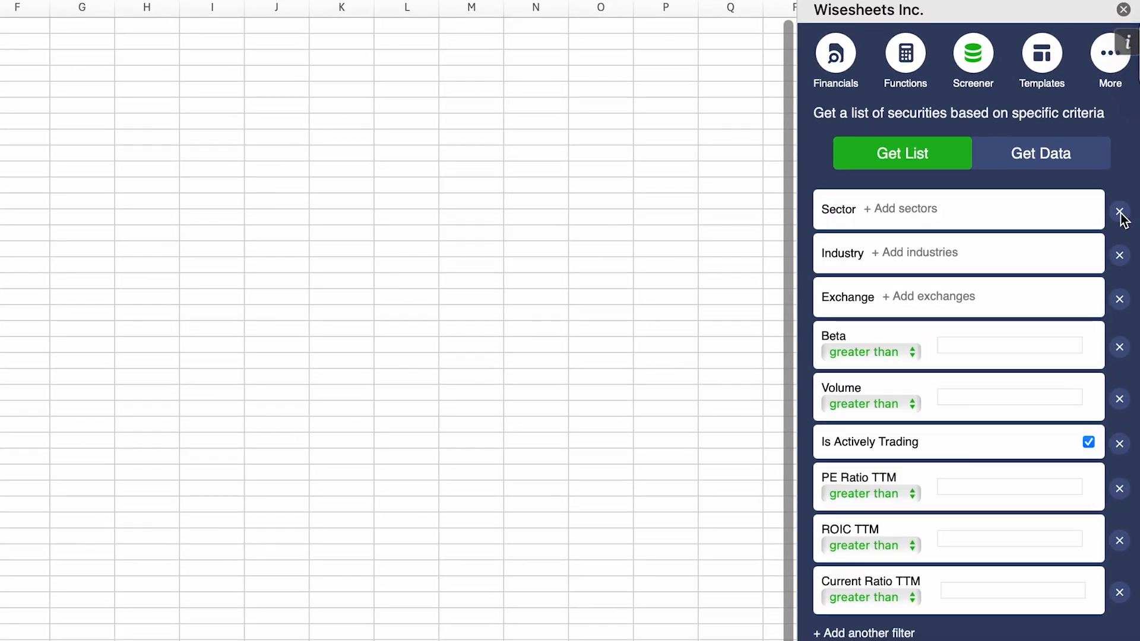
pyautogui.click(911, 210)
pyautogui.scroll(-1, 895, 319)
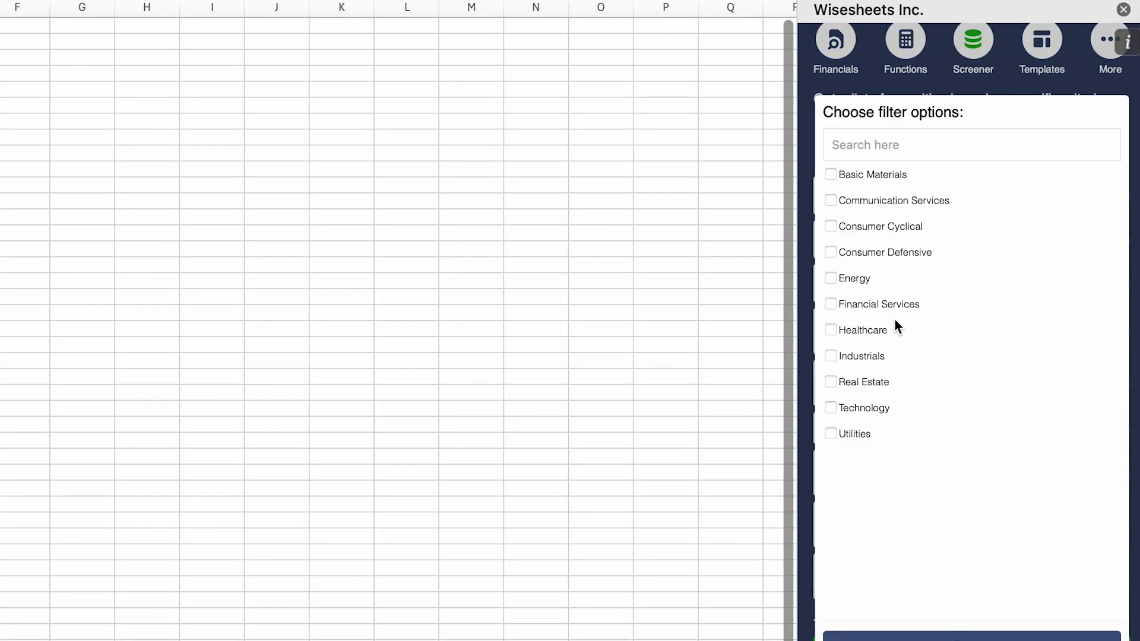
pyautogui.click(830, 407)
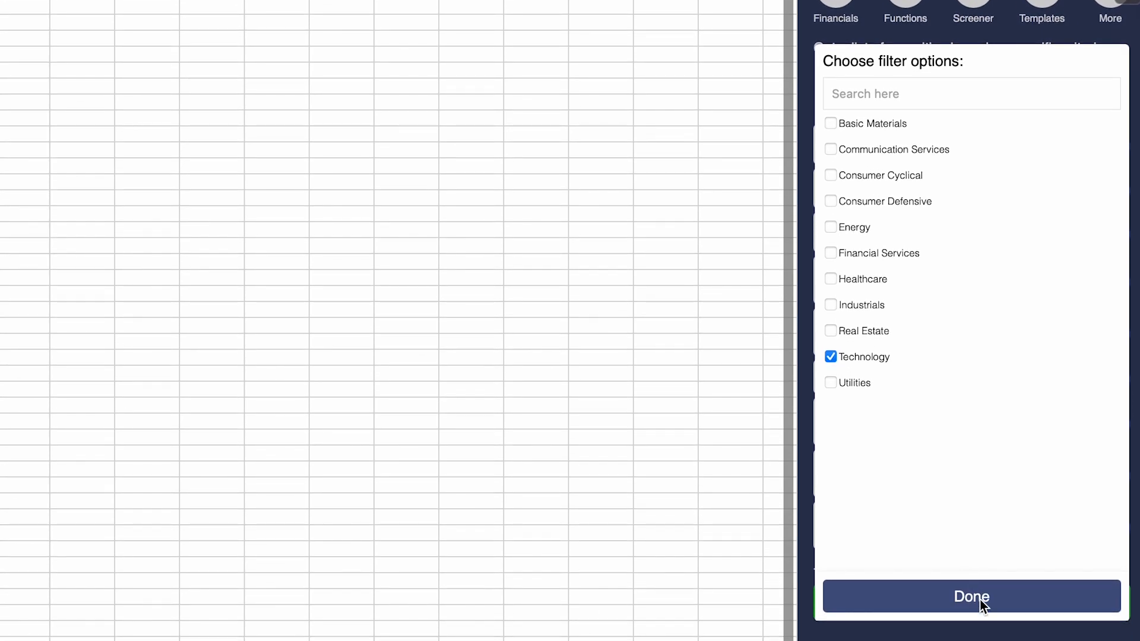
pyautogui.click(979, 638)
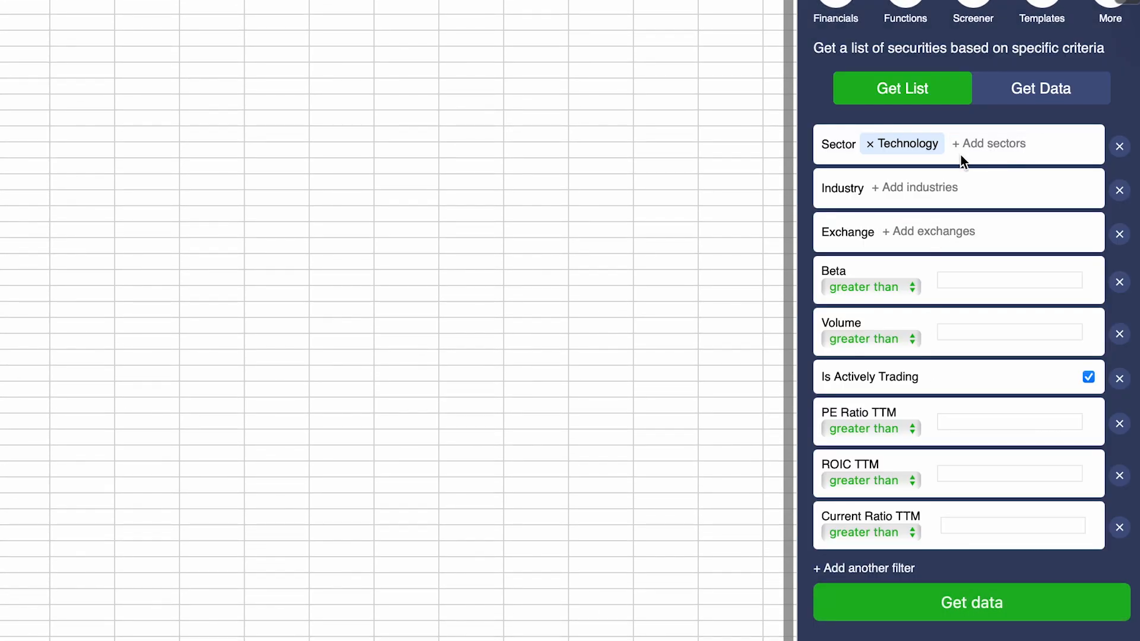
# Look through the exchange options without choosing any and remove the Exchange filter from the screener
pyautogui.click(949, 233)
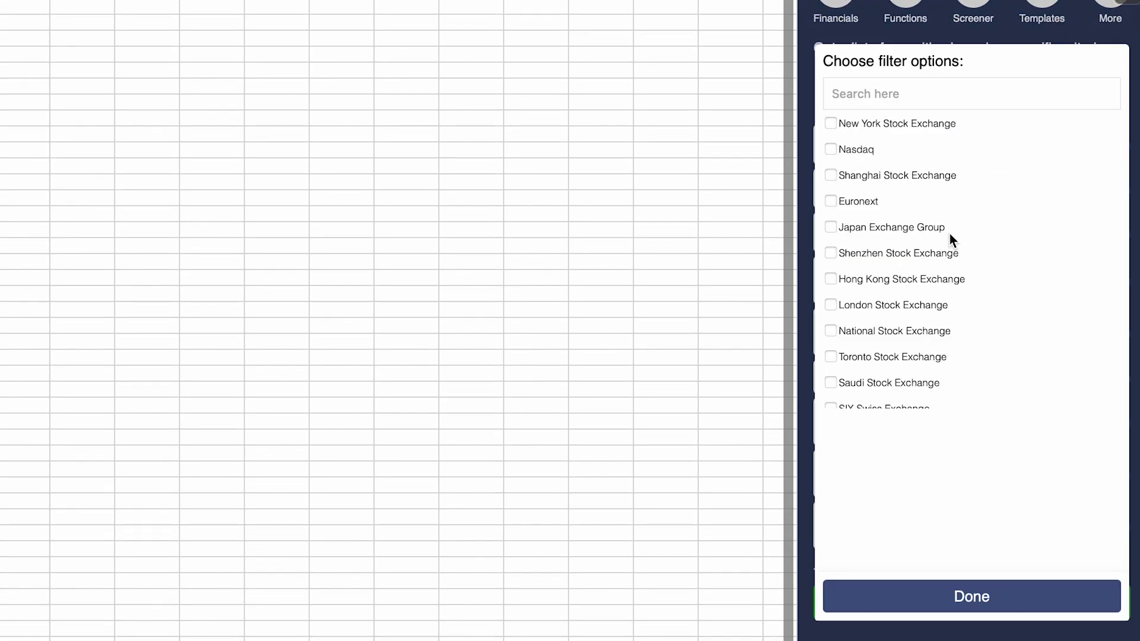
pyautogui.scroll(-15, 944, 243)
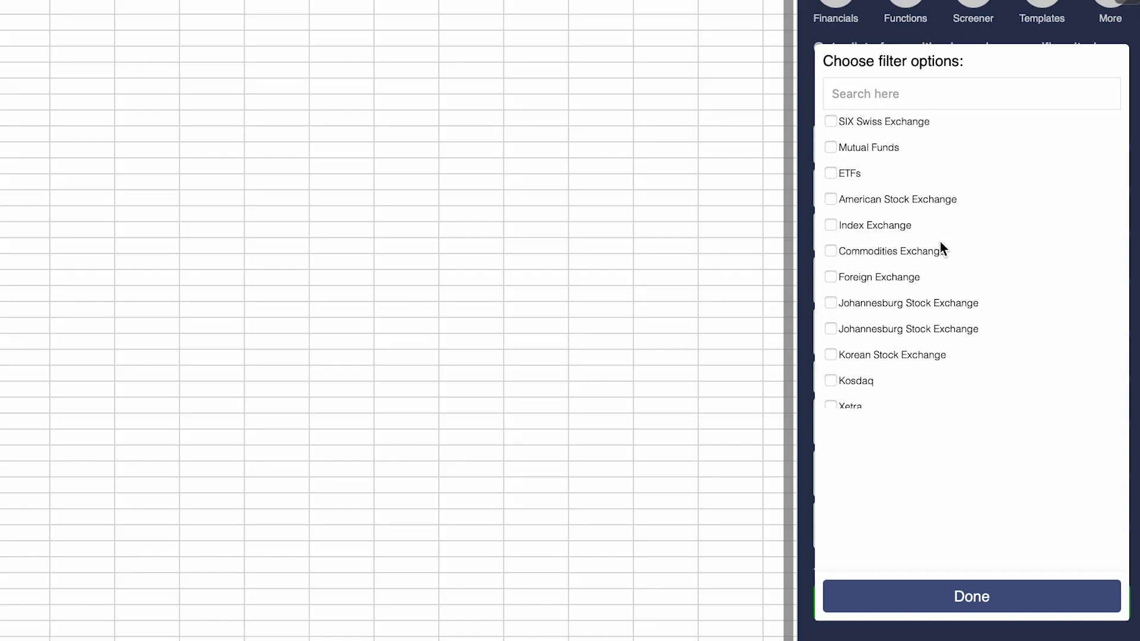
pyautogui.scroll(-8, 939, 241)
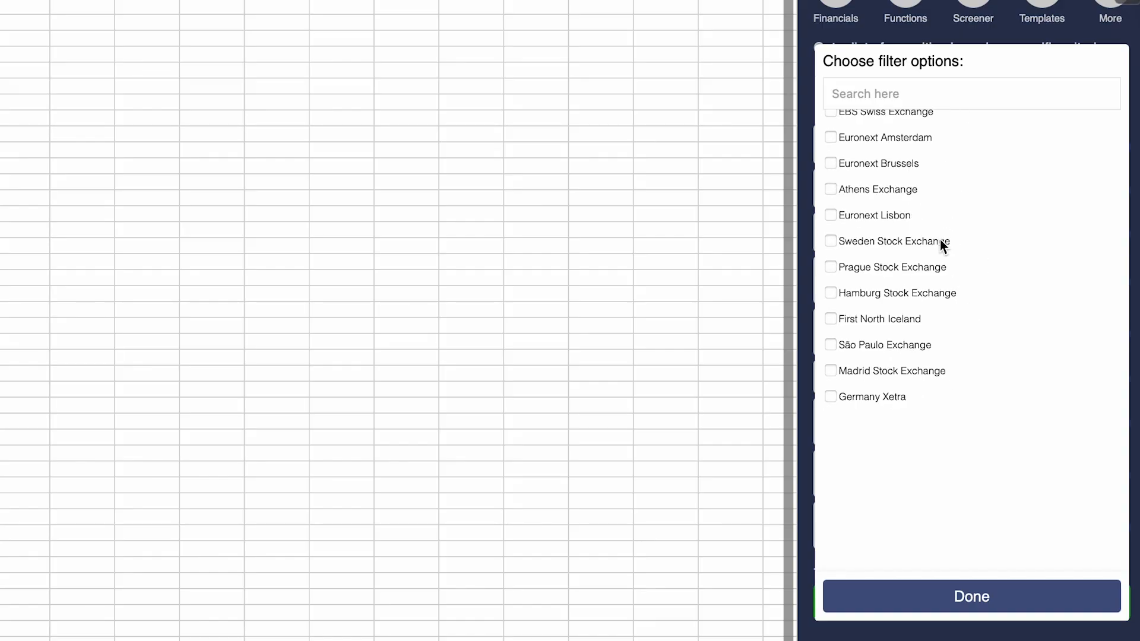
pyautogui.click(1013, 588)
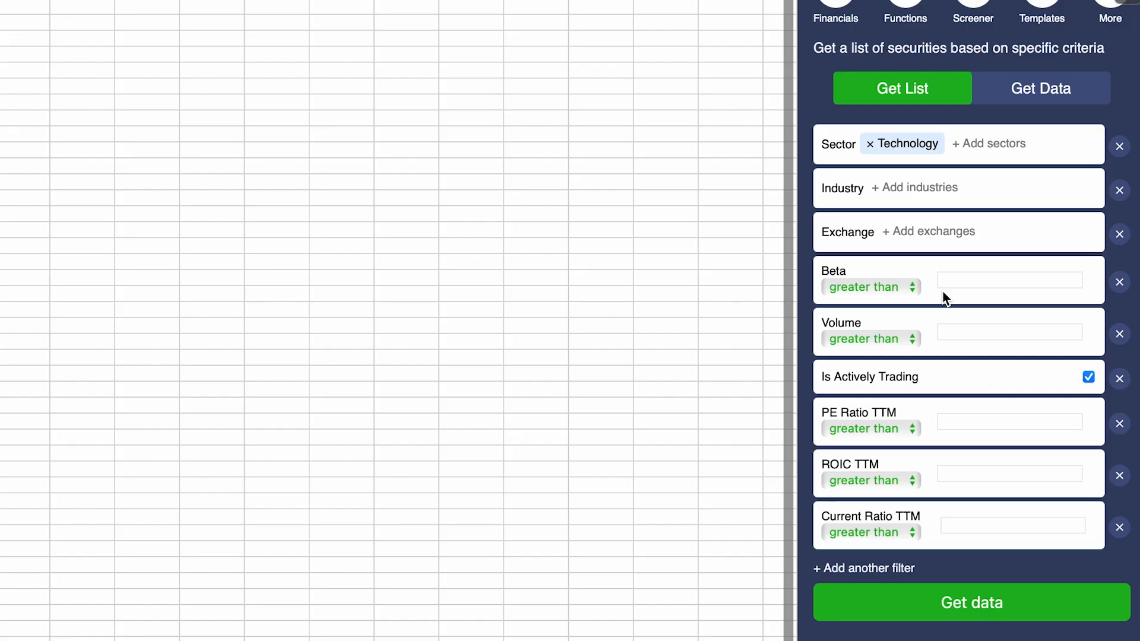
pyautogui.click(1120, 235)
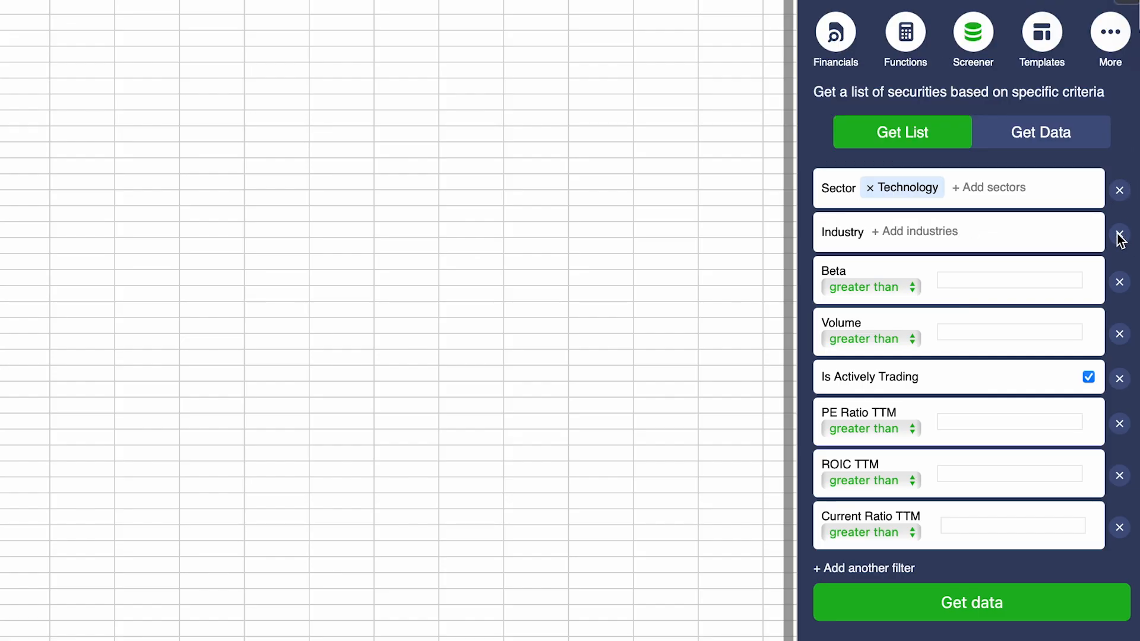
# Set the screener's Industry filter to Software - Application
pyautogui.click(950, 236)
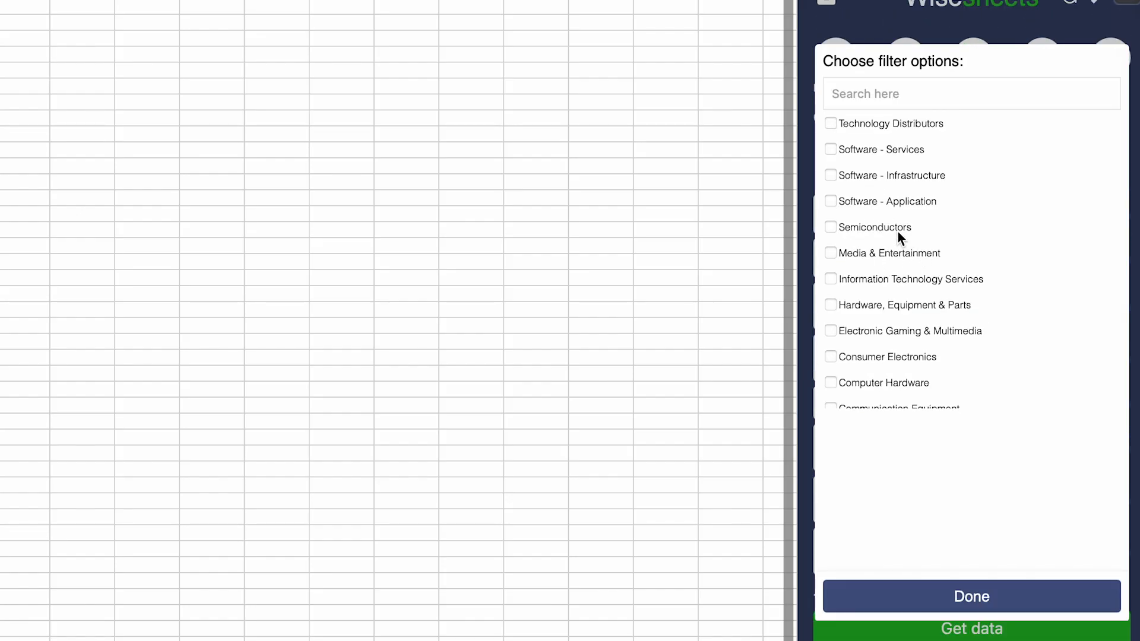
pyautogui.scroll(-1, 900, 233)
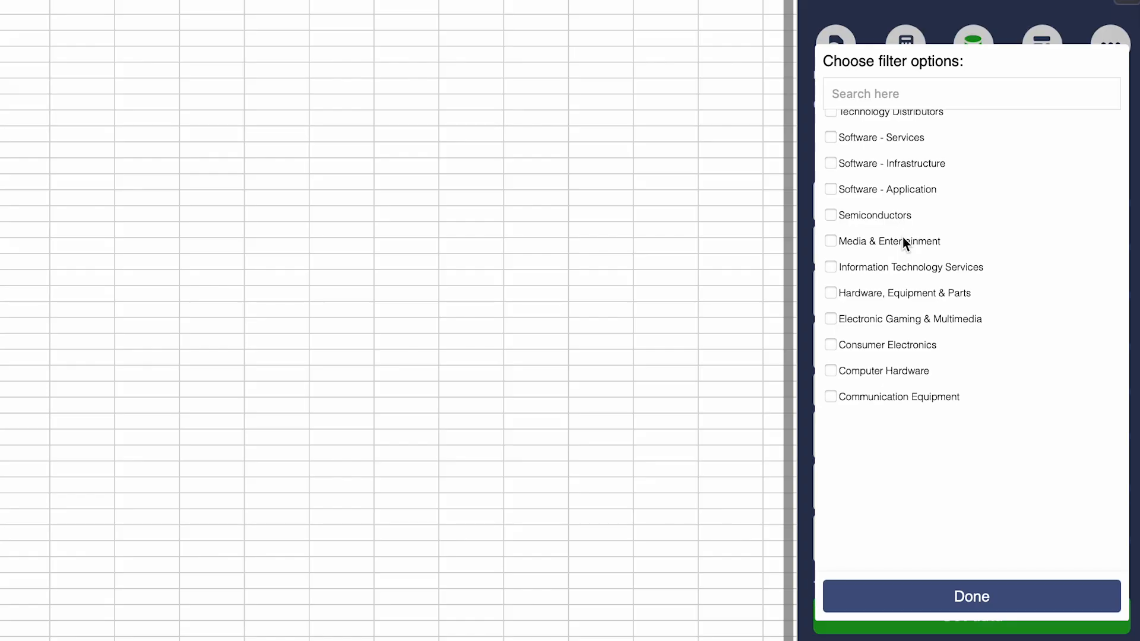
pyautogui.click(834, 189)
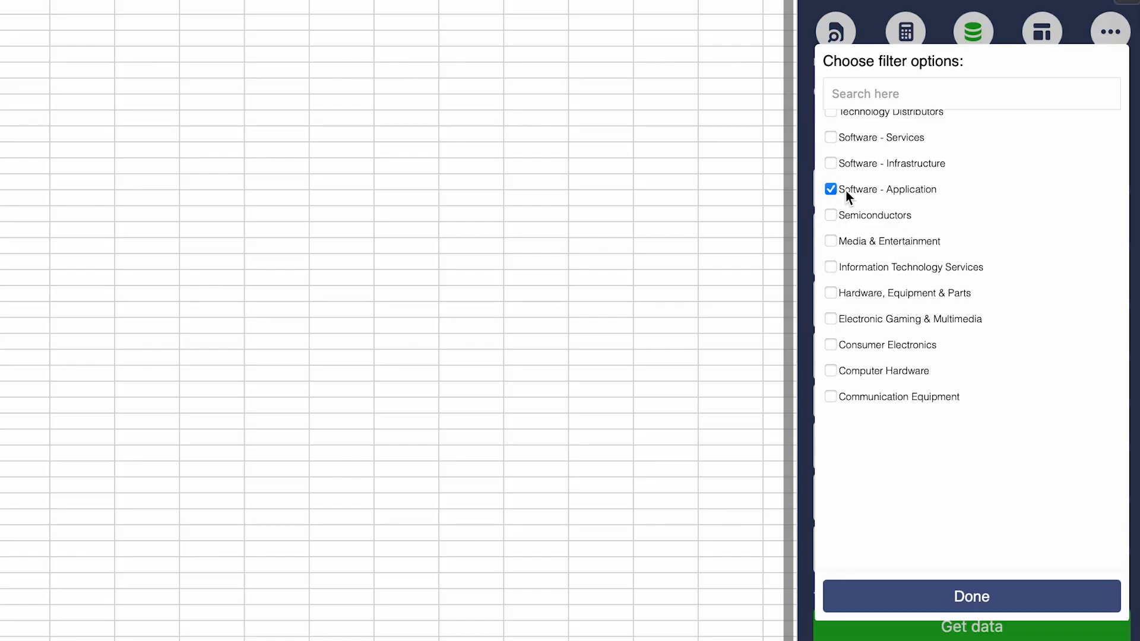
pyautogui.click(984, 585)
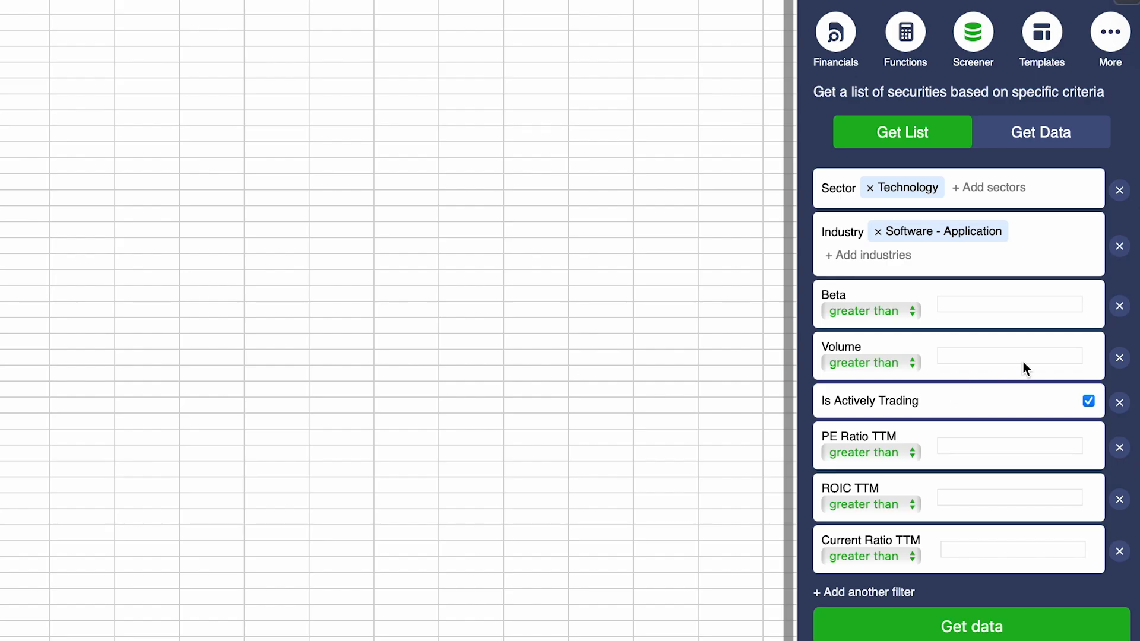
# Retrieve the list of stocks matching the screener criteria and close the Wisesheets pane
pyautogui.click(998, 630)
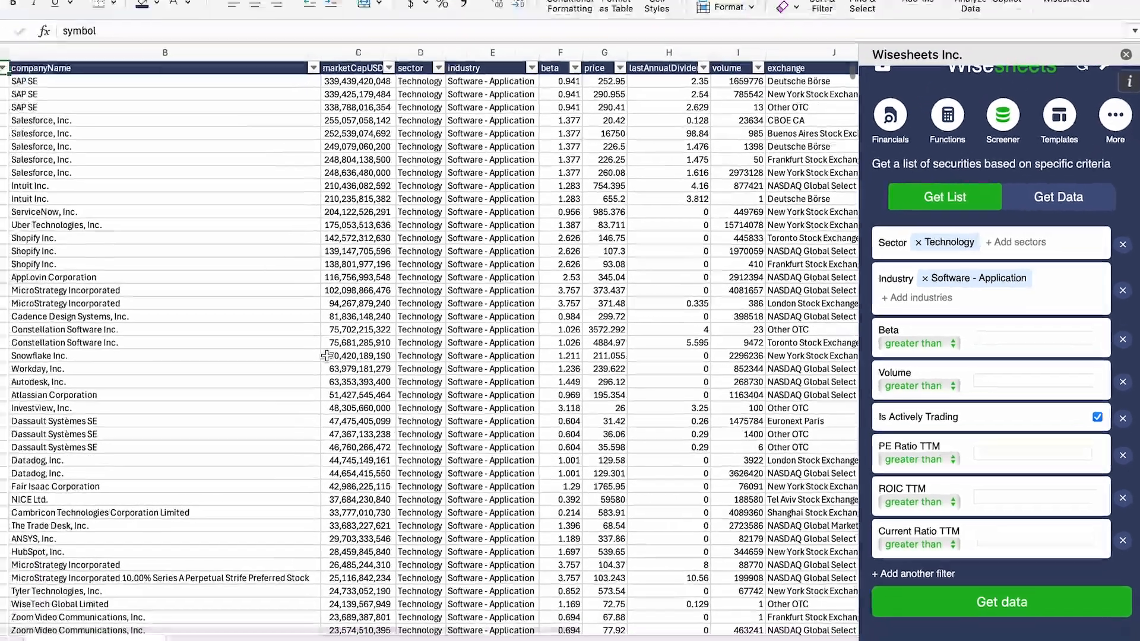
pyautogui.click(327, 355)
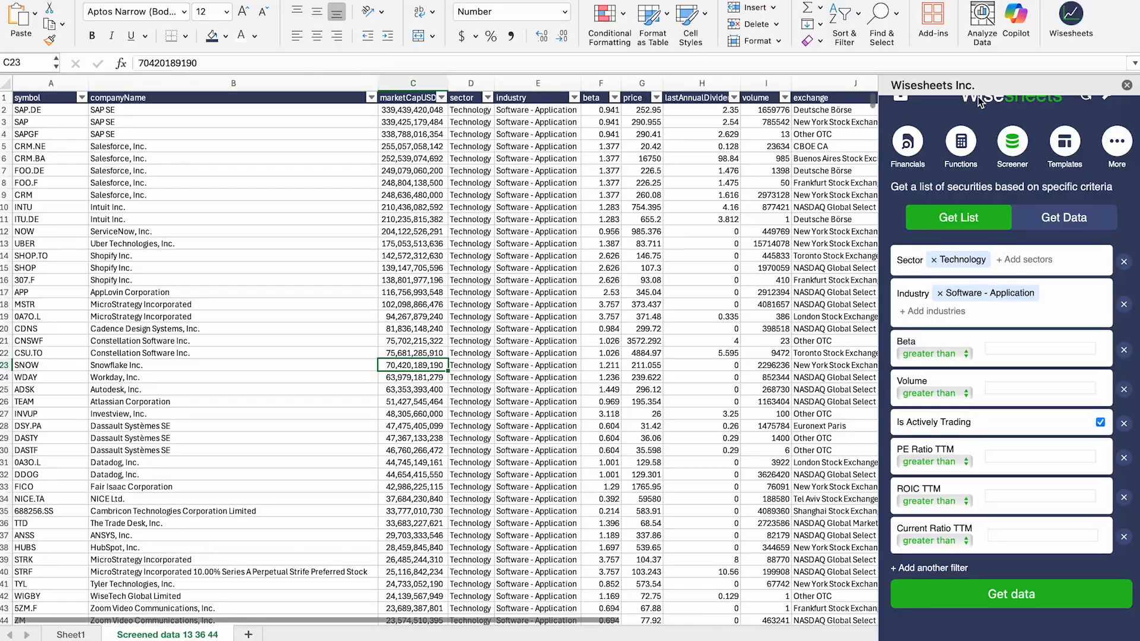
pyautogui.click(1127, 86)
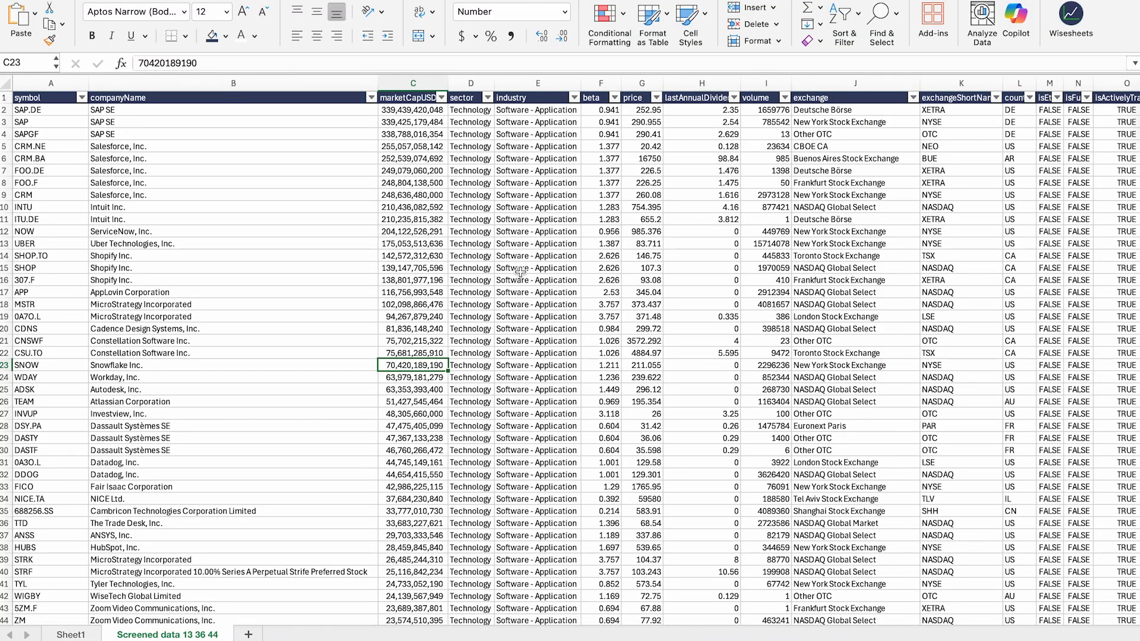
# Examine the screened stock table down to its last rows and across to its last columns
pyautogui.scroll(-6, 520, 272)
pyautogui.scroll(-20, 521, 272)
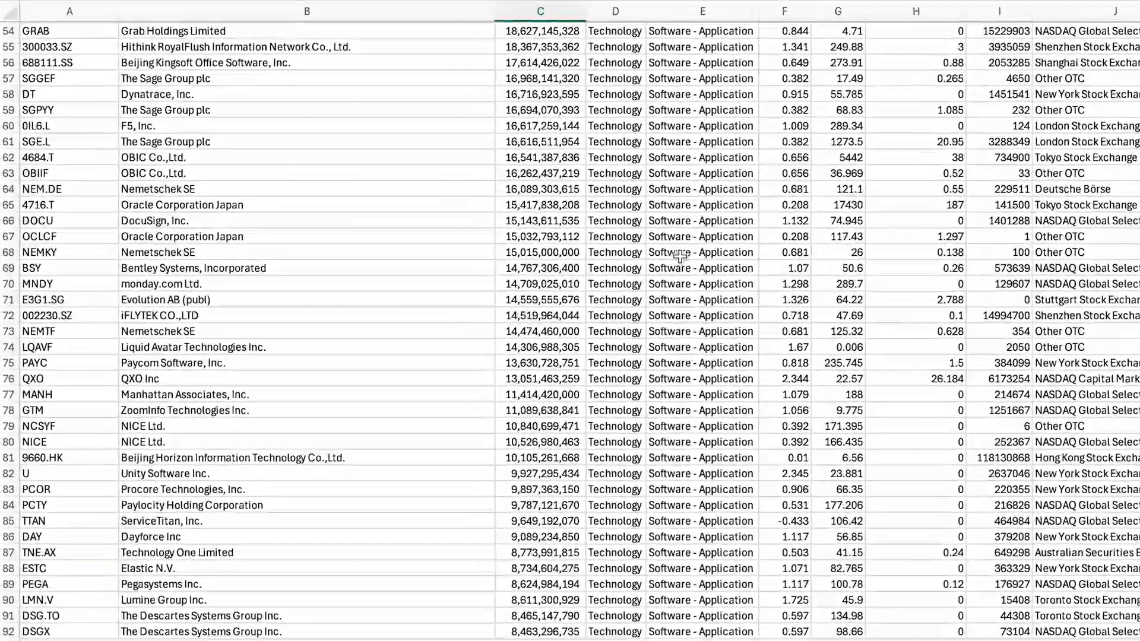
pyautogui.scroll(-19, 686, 255)
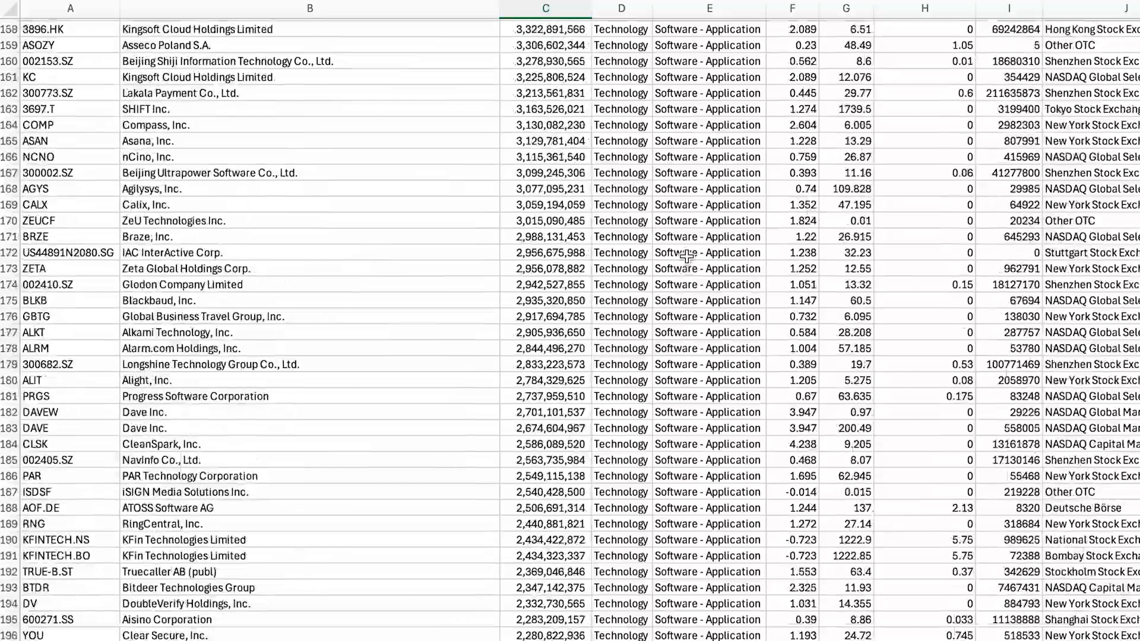
pyautogui.scroll(-20, 204, 387)
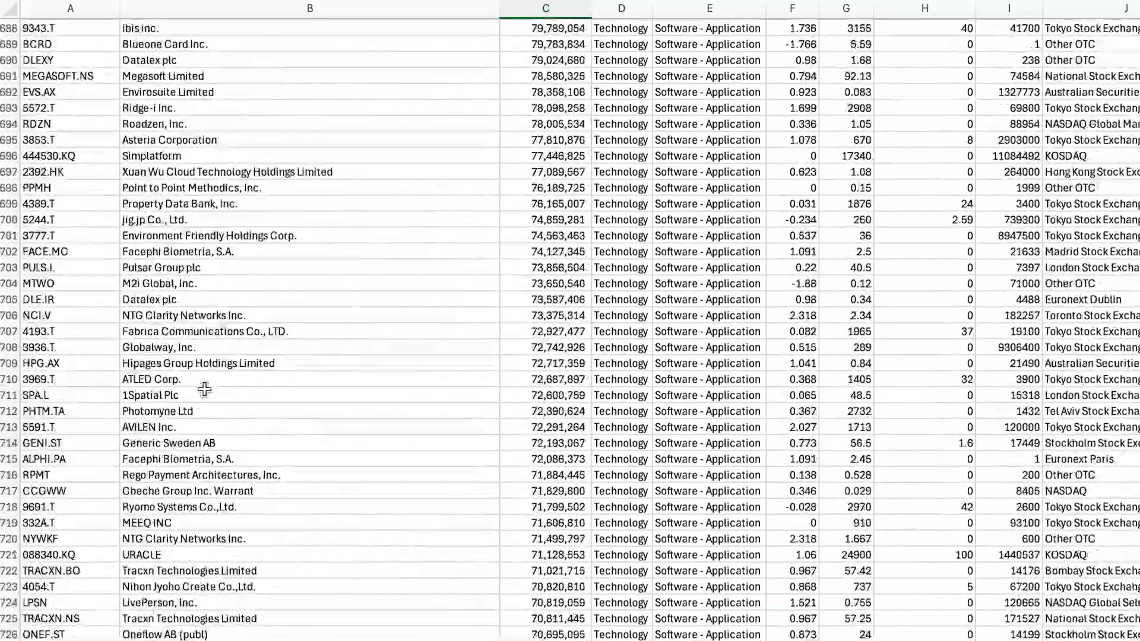
pyautogui.scroll(-20, 204, 389)
pyautogui.scroll(20, 203, 387)
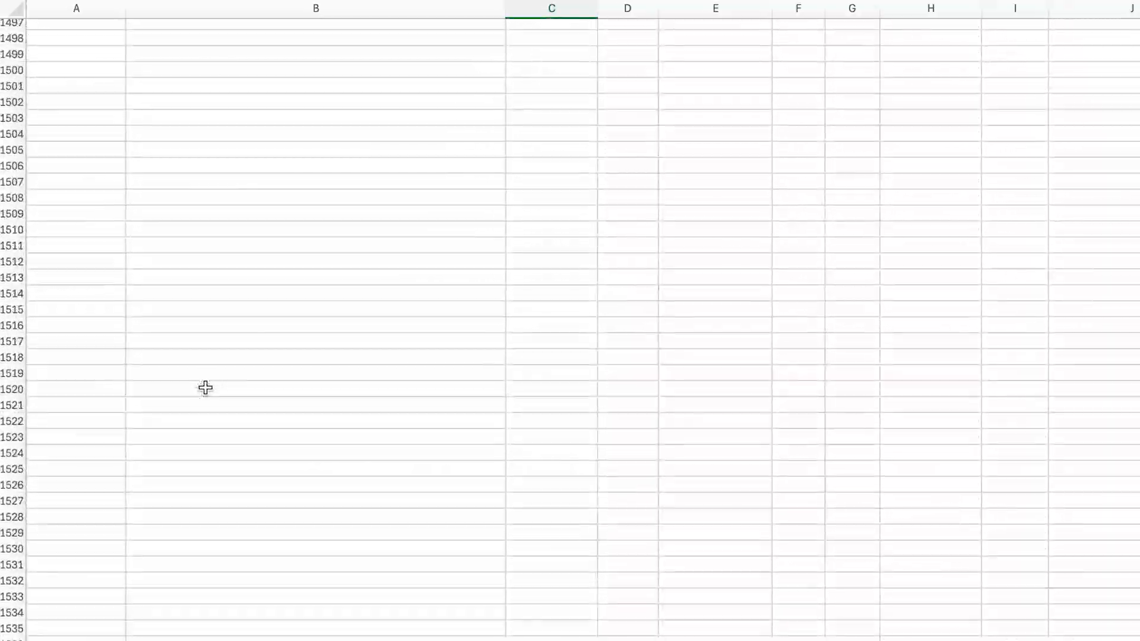
pyautogui.scroll(20, 204, 386)
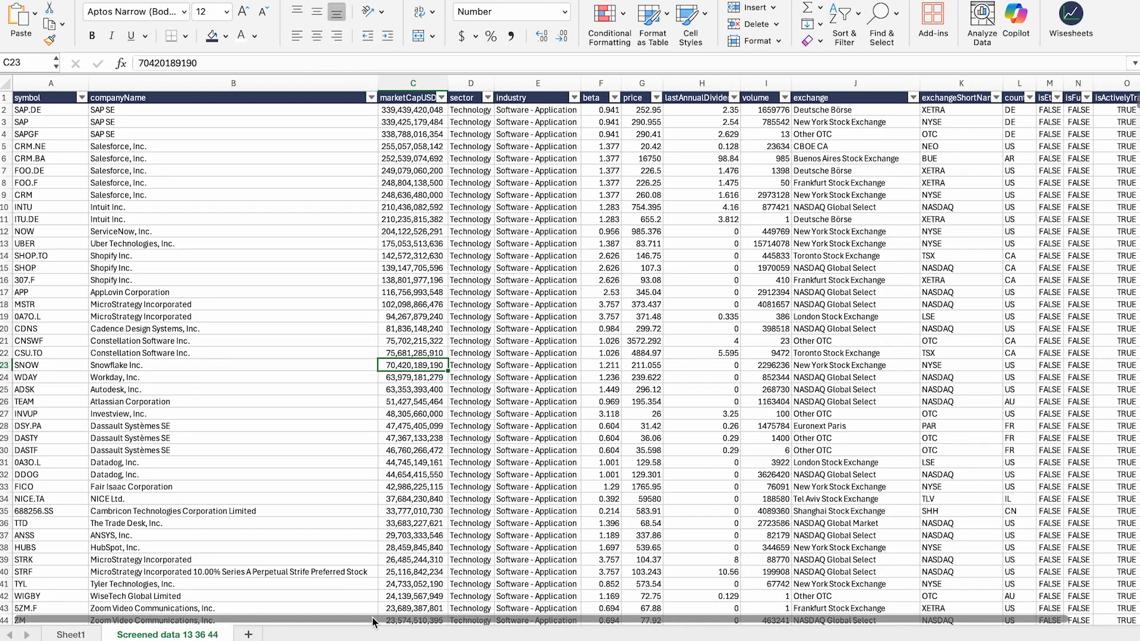
pyautogui.hscroll(2, 332, 584)
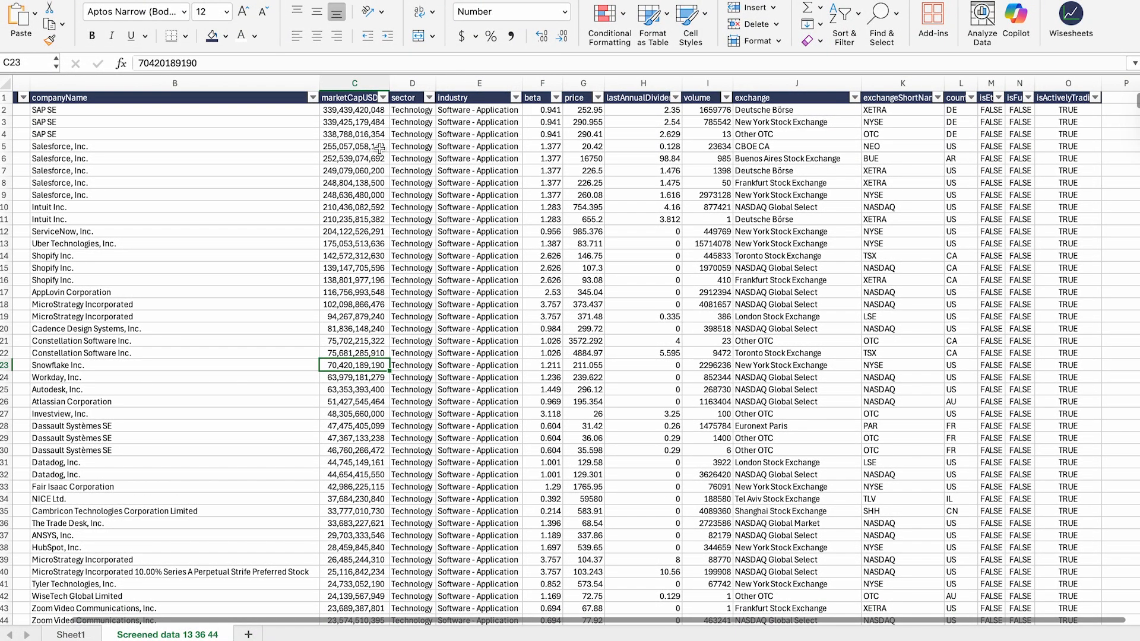
# Sort the screened stocks by marketCapUSD in ascending order
pyautogui.click(383, 98)
pyautogui.click(555, 152)
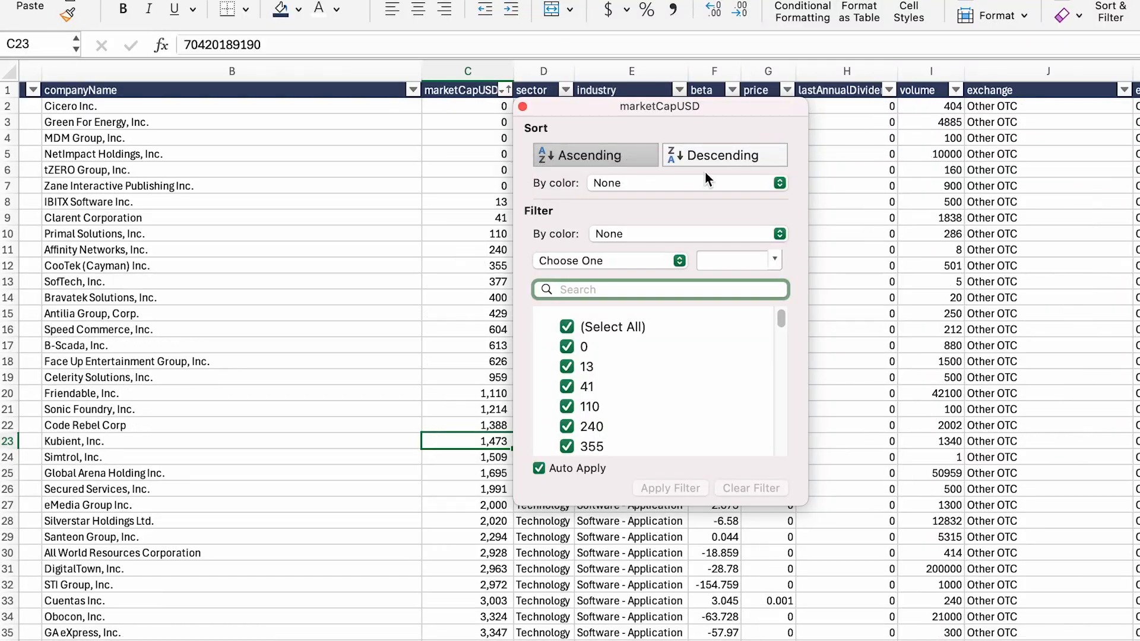
# Sort the screened stocks by marketCapUSD in descending order and close the column's sort and filter dialog
pyautogui.click(522, 108)
pyautogui.click(466, 249)
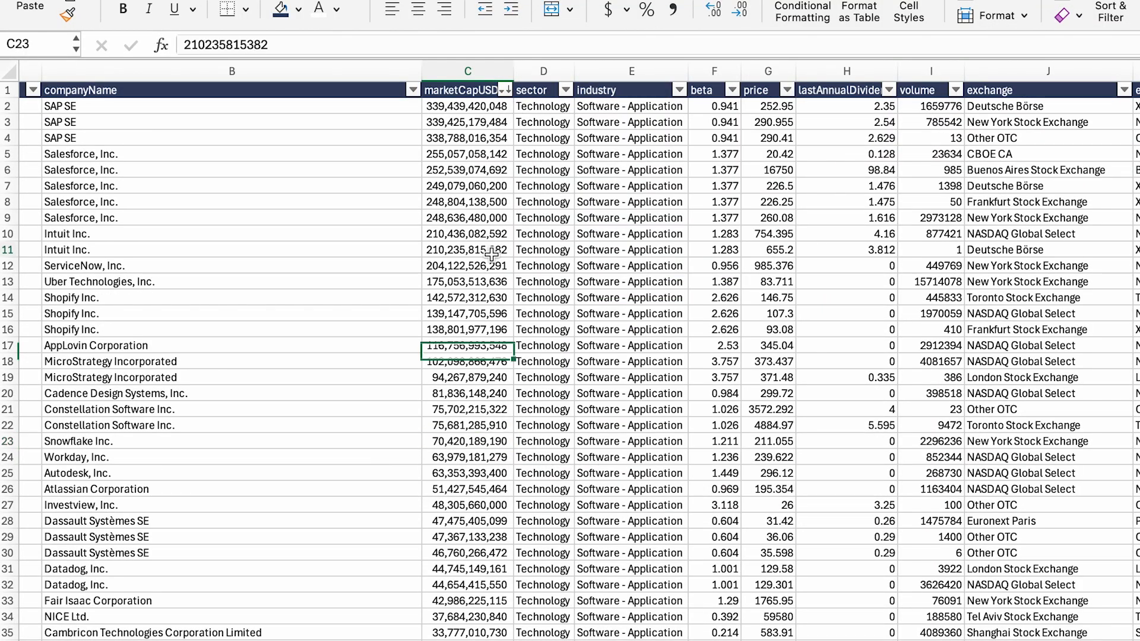
pyautogui.hscroll(-2, 466, 250)
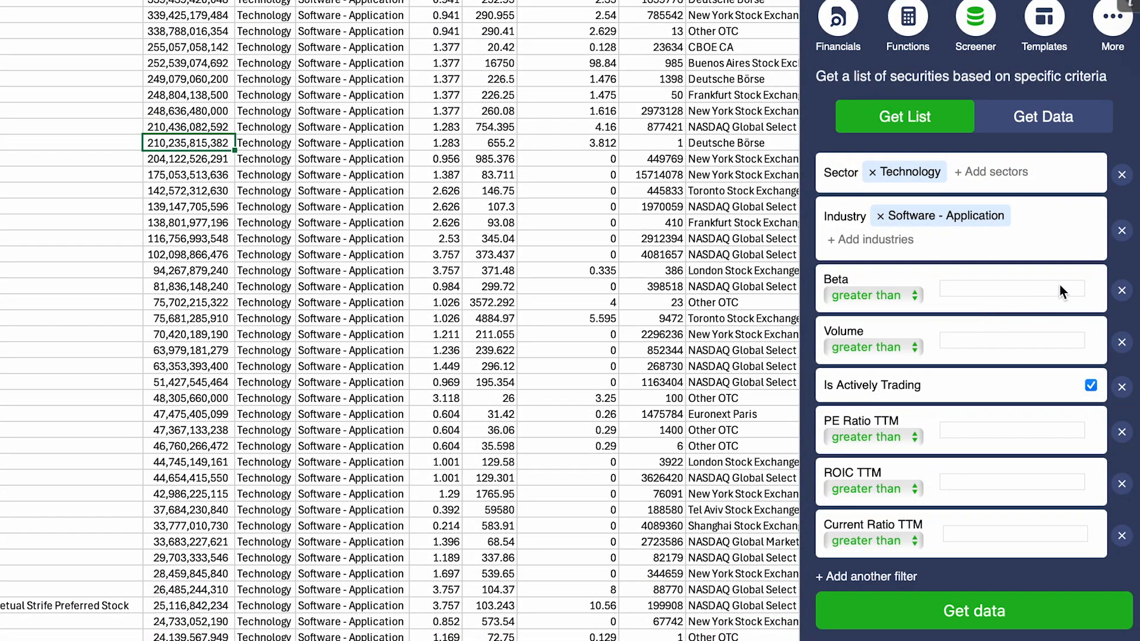
# Remove the Beta and Volume filters from the Wisesheets screener and set PE Ratio TTM to less than 25
pyautogui.click(1122, 290)
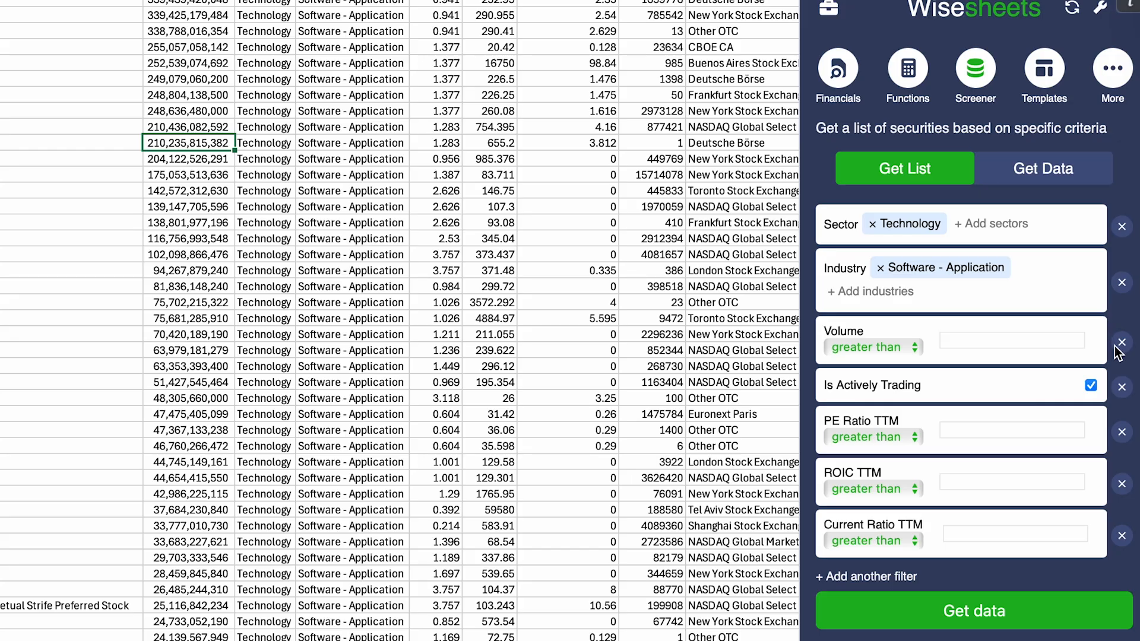
pyautogui.click(1122, 343)
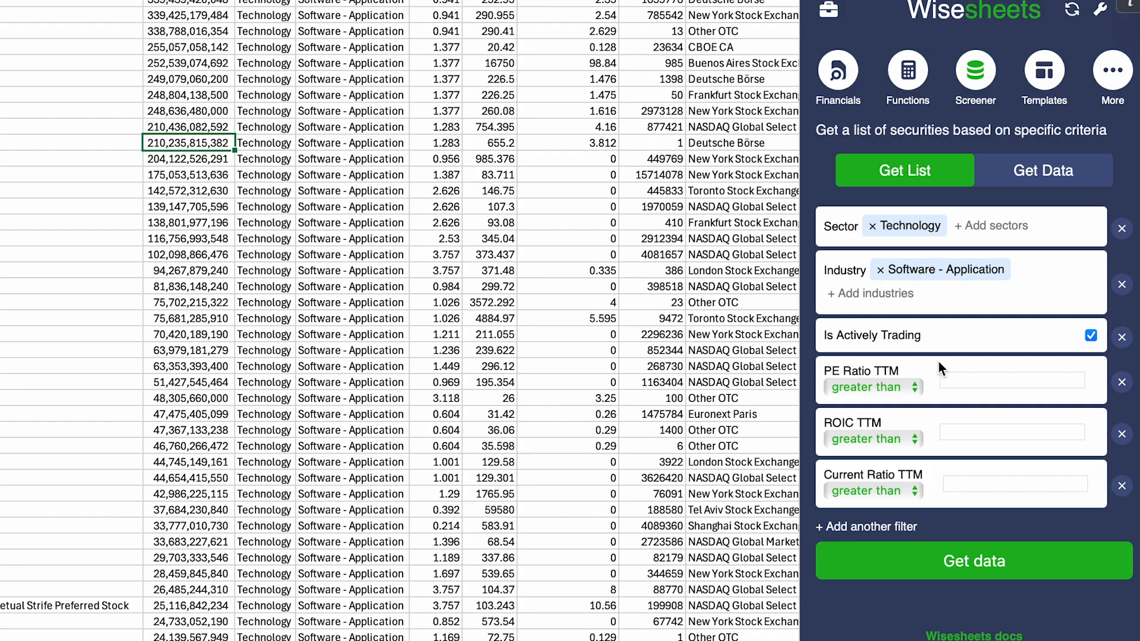
pyautogui.click(879, 389)
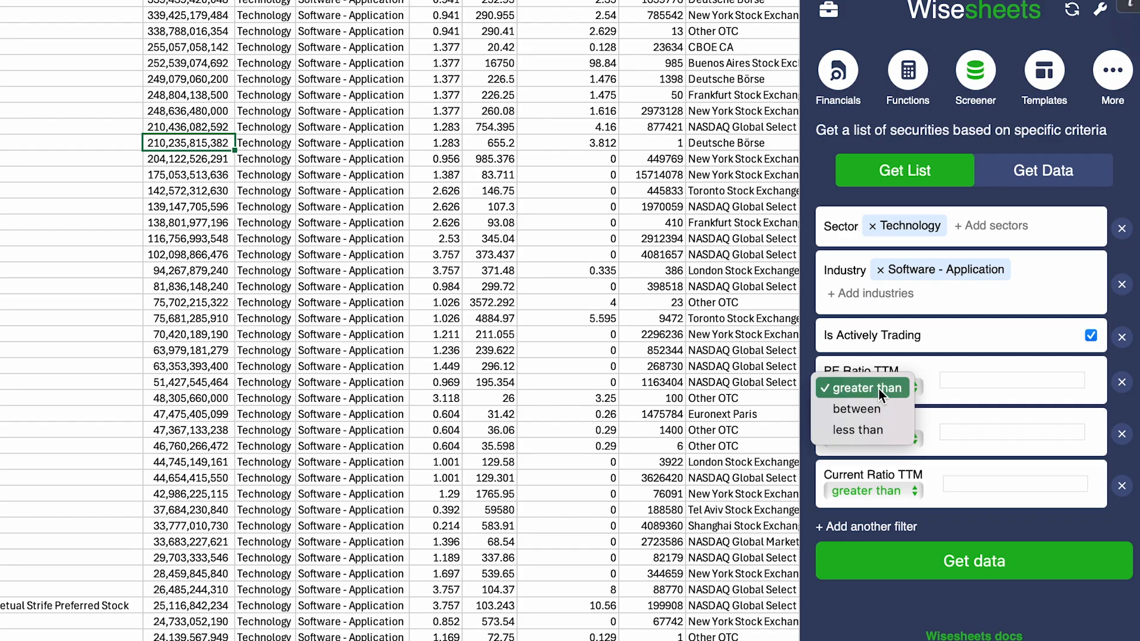
pyautogui.click(875, 429)
pyautogui.click(987, 384)
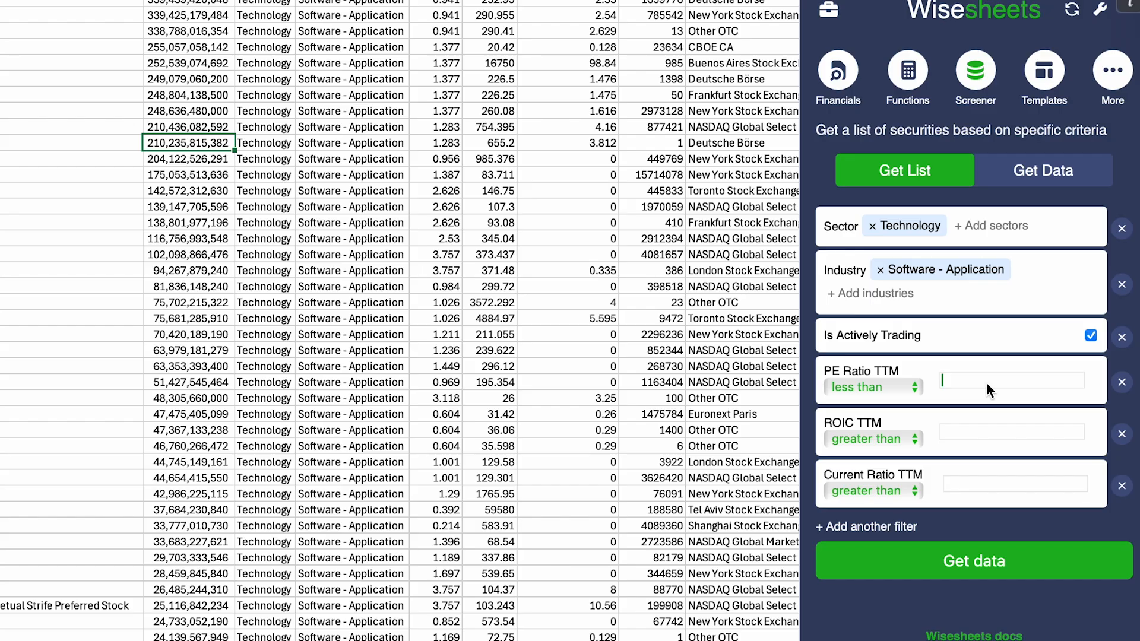
pyautogui.write('25')
# Set the screener's ROIC TTM filter to between 0.05 and 0.30
pyautogui.click(892, 440)
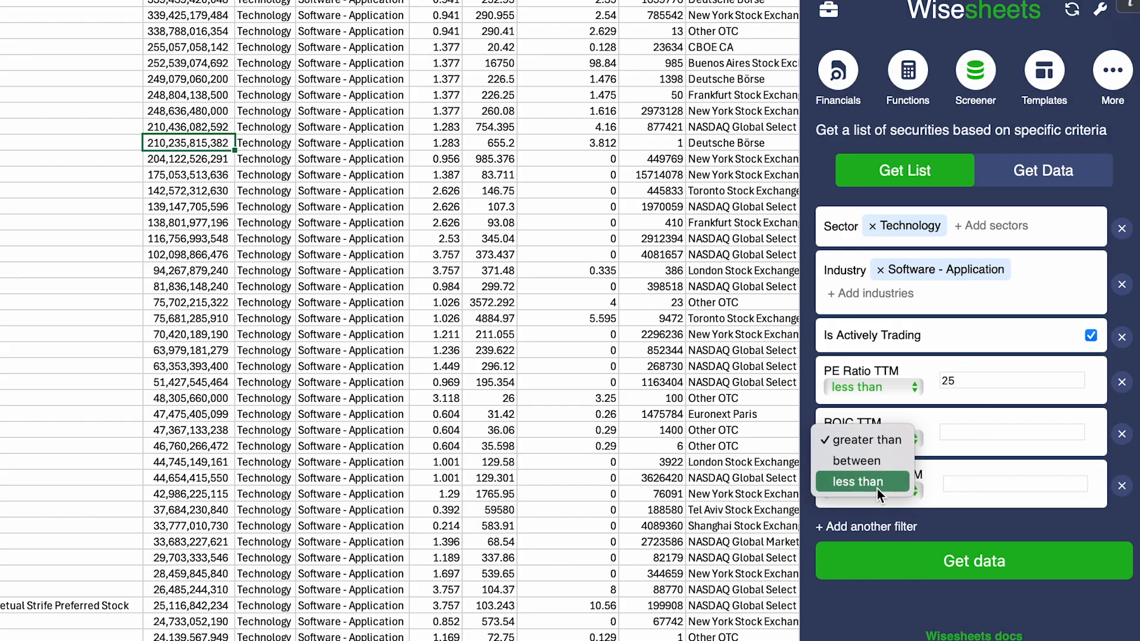
pyautogui.click(875, 464)
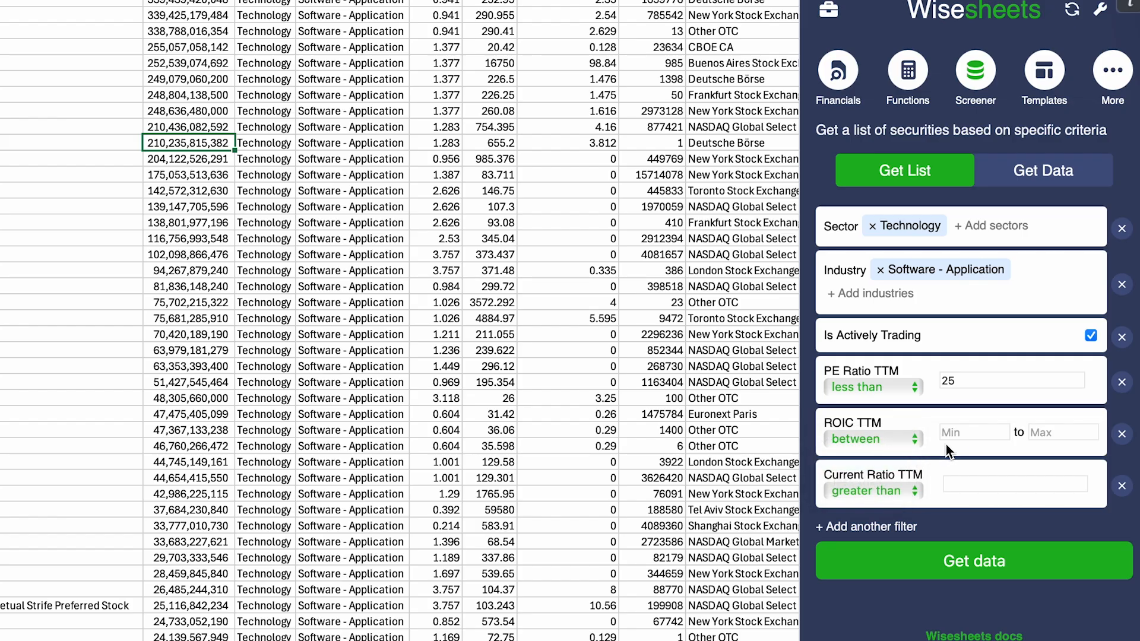
pyautogui.write('0.05')
pyautogui.write('0.30')
# Set the screener's Current Ratio TTM filter to greater than 2
pyautogui.click(1011, 482)
pyautogui.click(900, 491)
pyautogui.click(900, 491)
pyautogui.click(988, 491)
pyautogui.write('1')
# Look through the available screener filters, search for "Price" and add the Price To Sales Ratio TTM filter
pyautogui.click(900, 522)
pyautogui.scroll(-4, 956, 422)
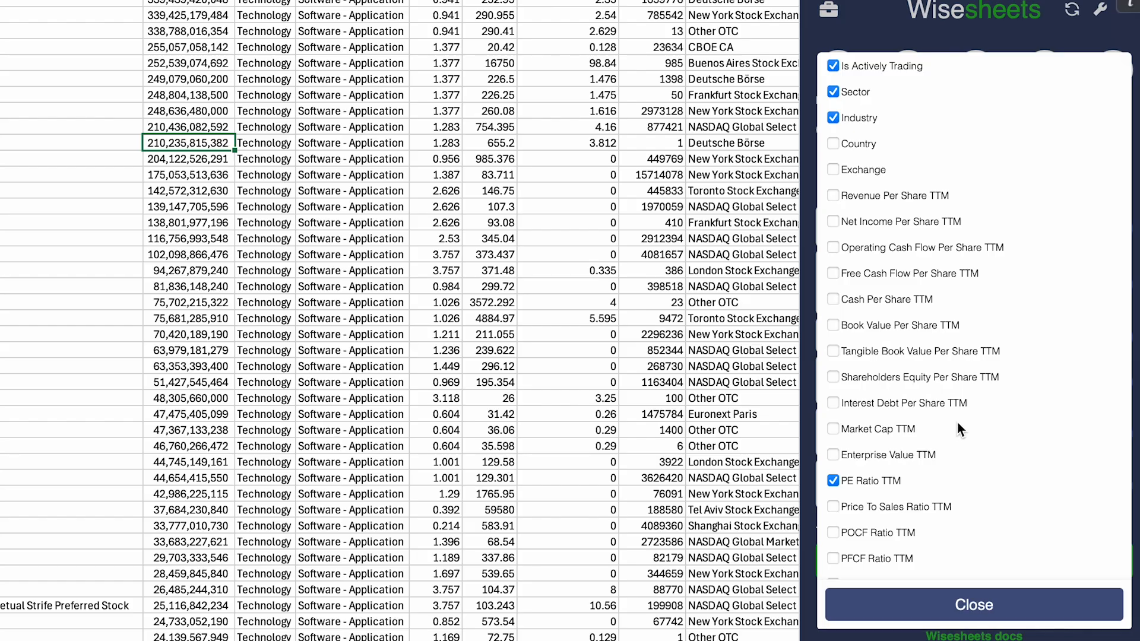
pyautogui.scroll(-1, 956, 422)
pyautogui.scroll(-8, 926, 357)
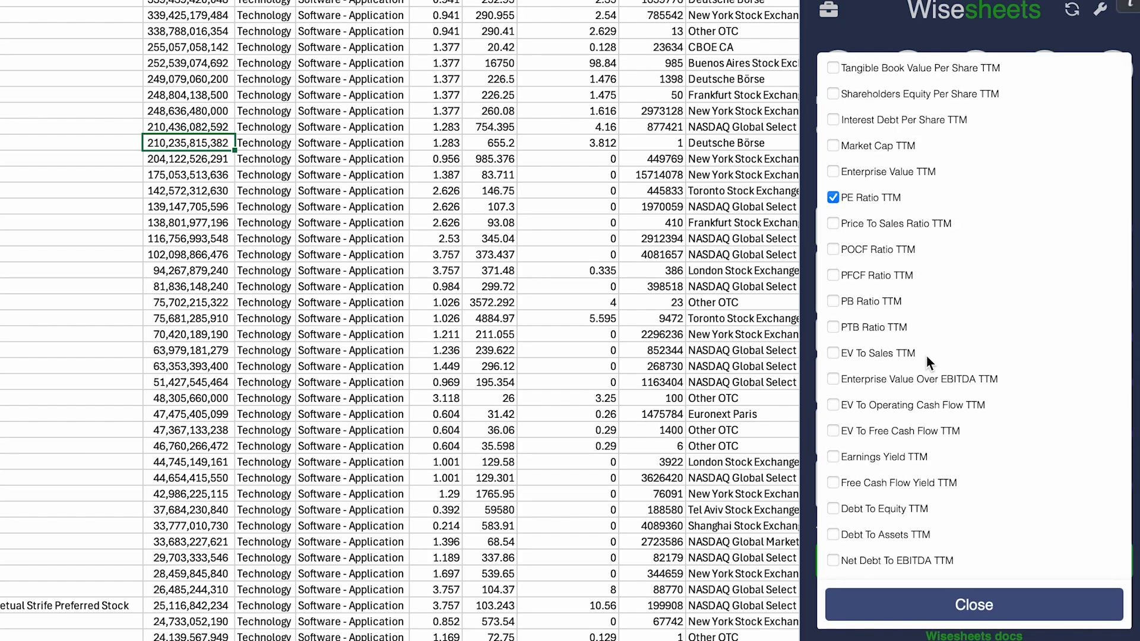
pyautogui.scroll(-11, 928, 357)
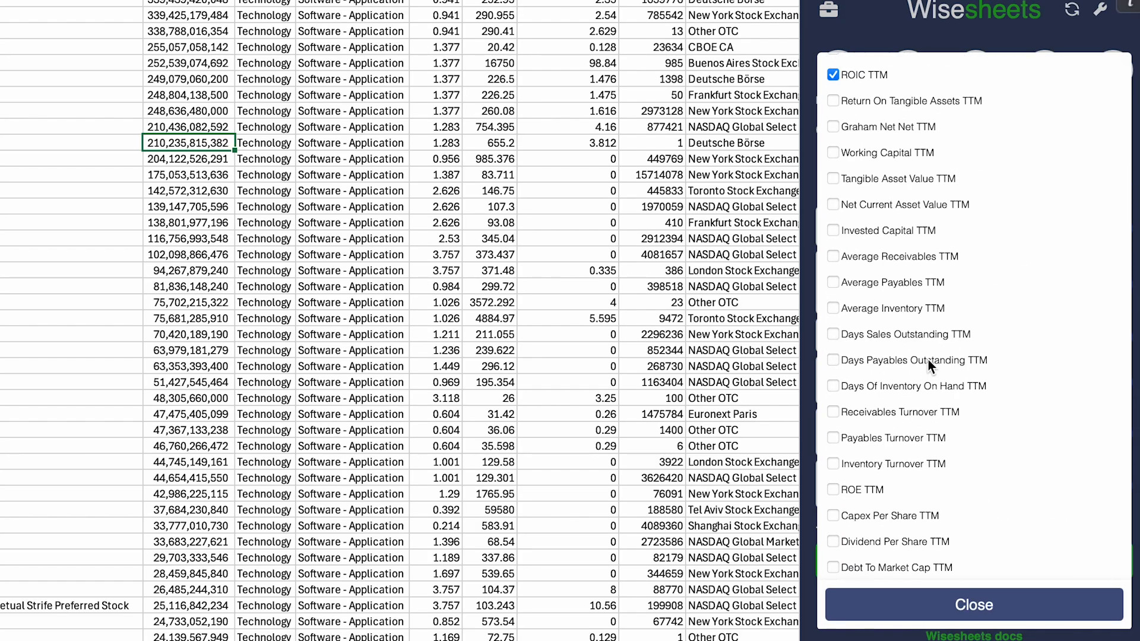
pyautogui.scroll(20, 928, 359)
pyautogui.click(900, 100)
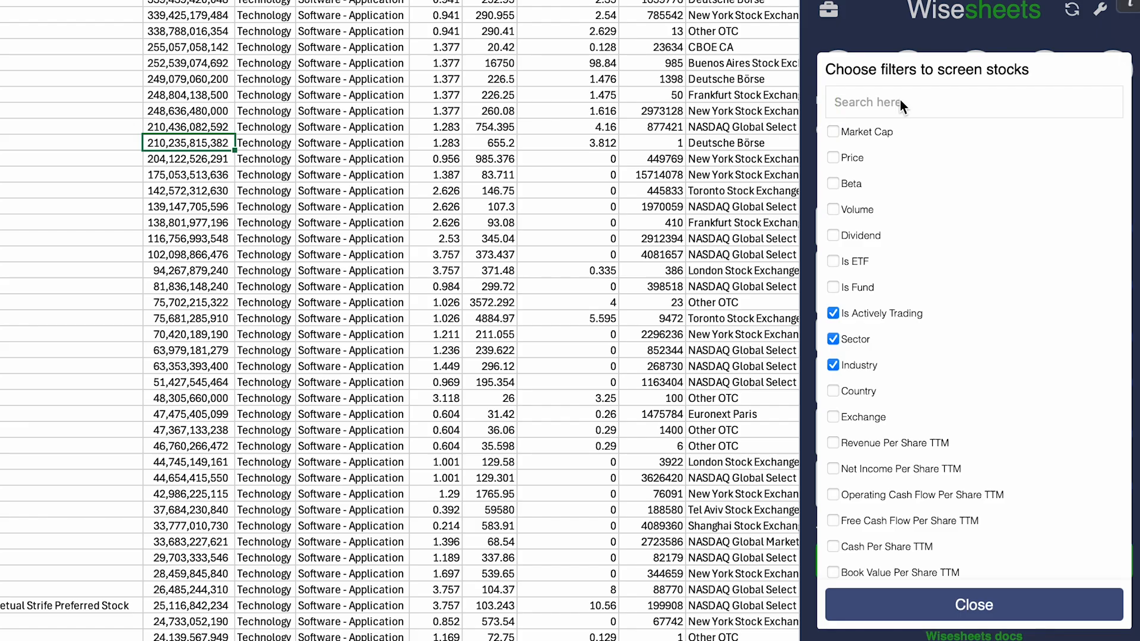
pyautogui.write('price')
pyautogui.click(919, 158)
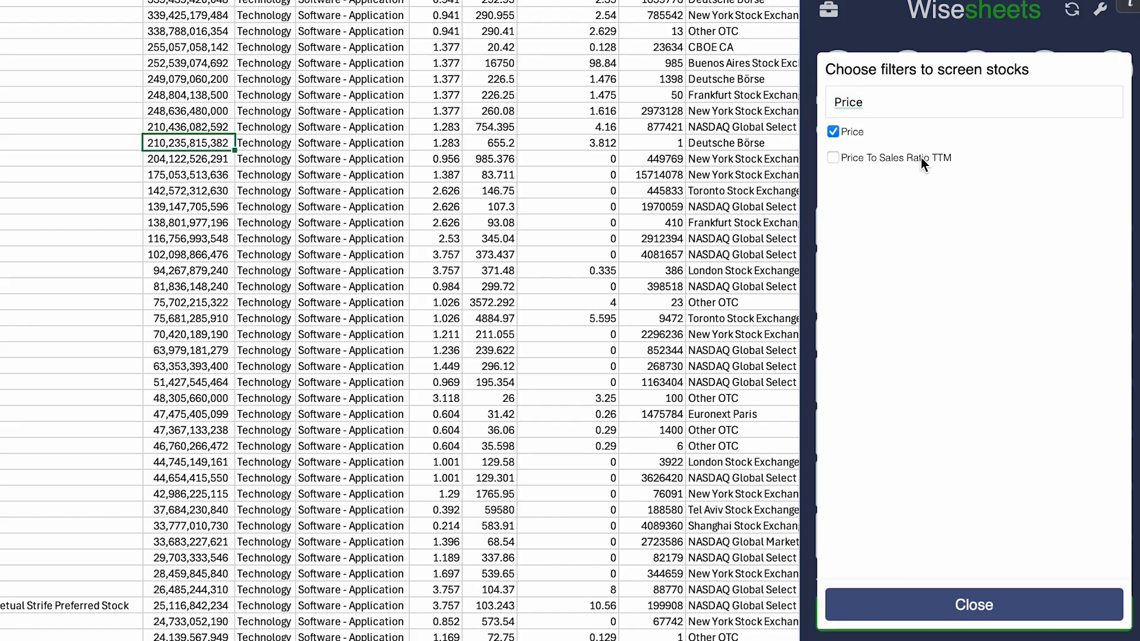
pyautogui.click(982, 604)
# Set Price To Sales Ratio TTM to less than 15, retrieve the matching stocks and close the Wisesheets pane
pyautogui.click(908, 544)
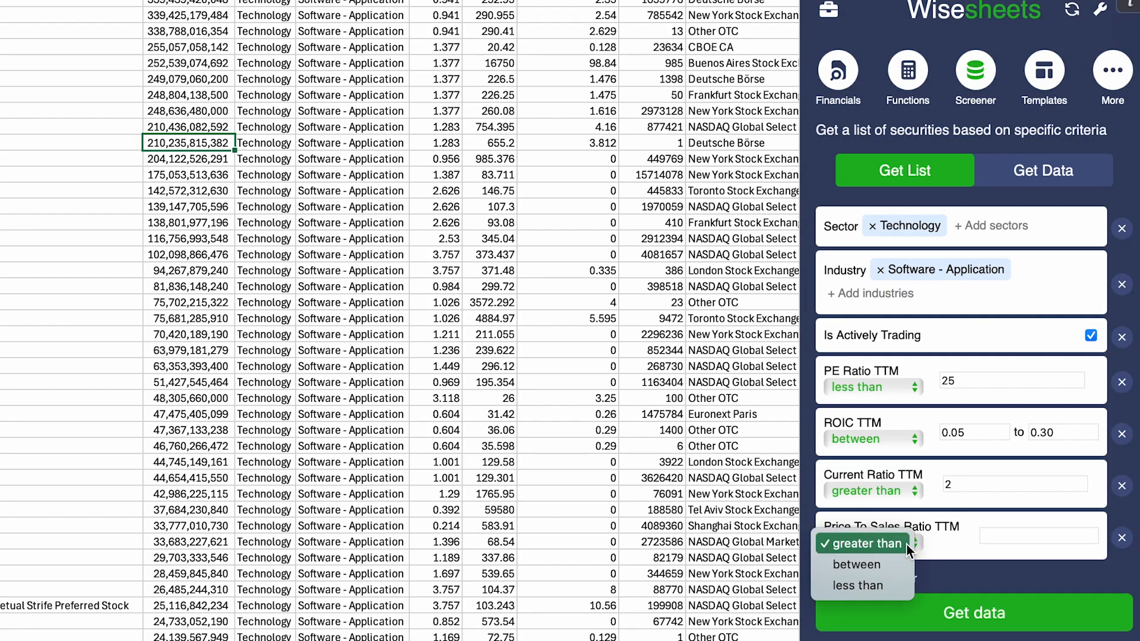
pyautogui.click(885, 585)
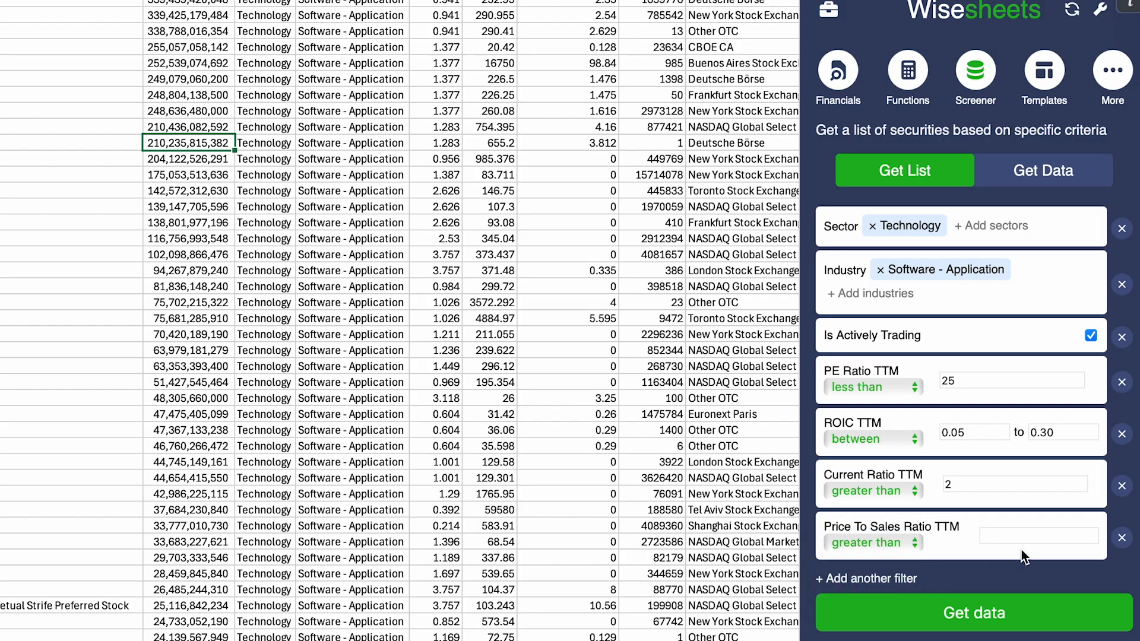
pyautogui.click(1025, 537)
pyautogui.write('15')
pyautogui.click(989, 615)
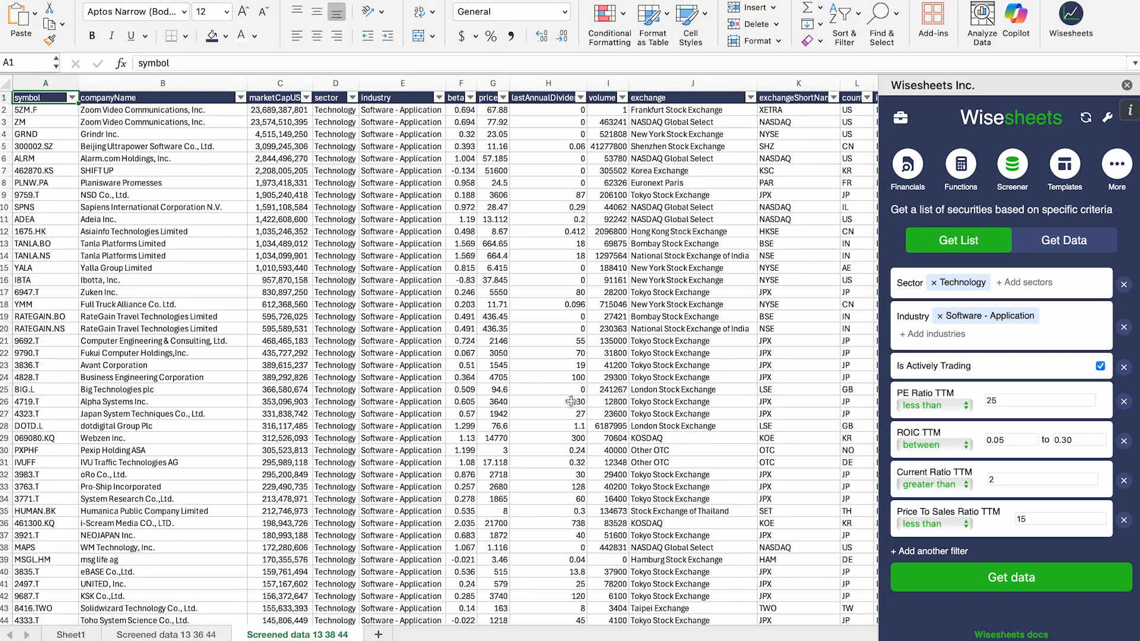
pyautogui.click(1127, 86)
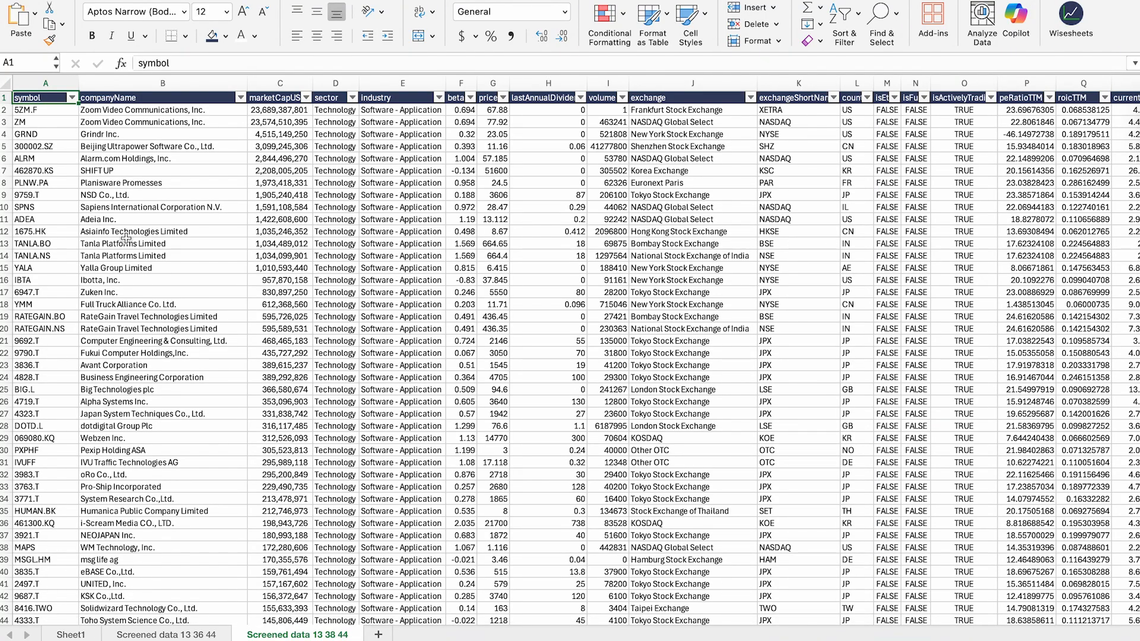
# Examine the new stock list down to its last rows and check its PE, ROIC, current ratio and price-to-sales columns
pyautogui.scroll(-20, 86, 273)
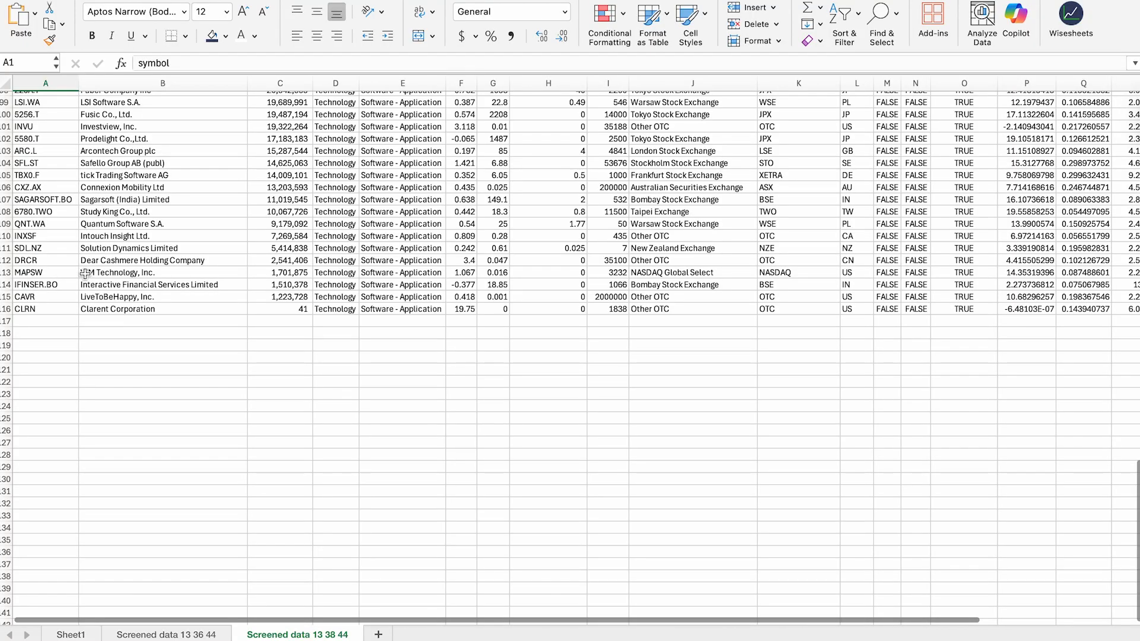
pyautogui.scroll(20, 86, 273)
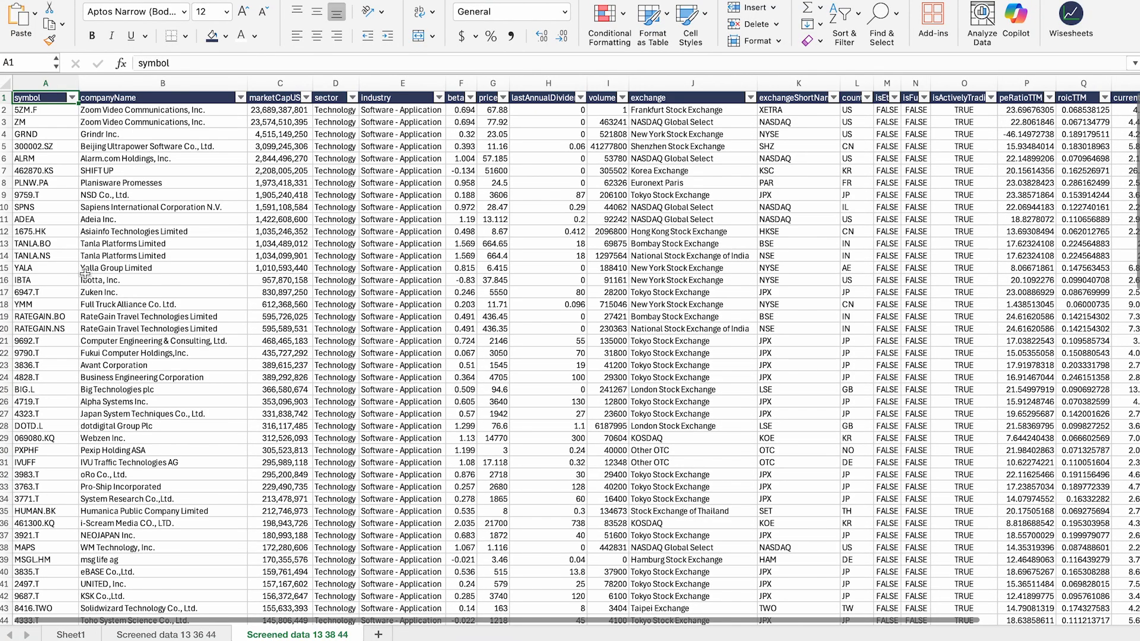
pyautogui.hscroll(5, 475, 357)
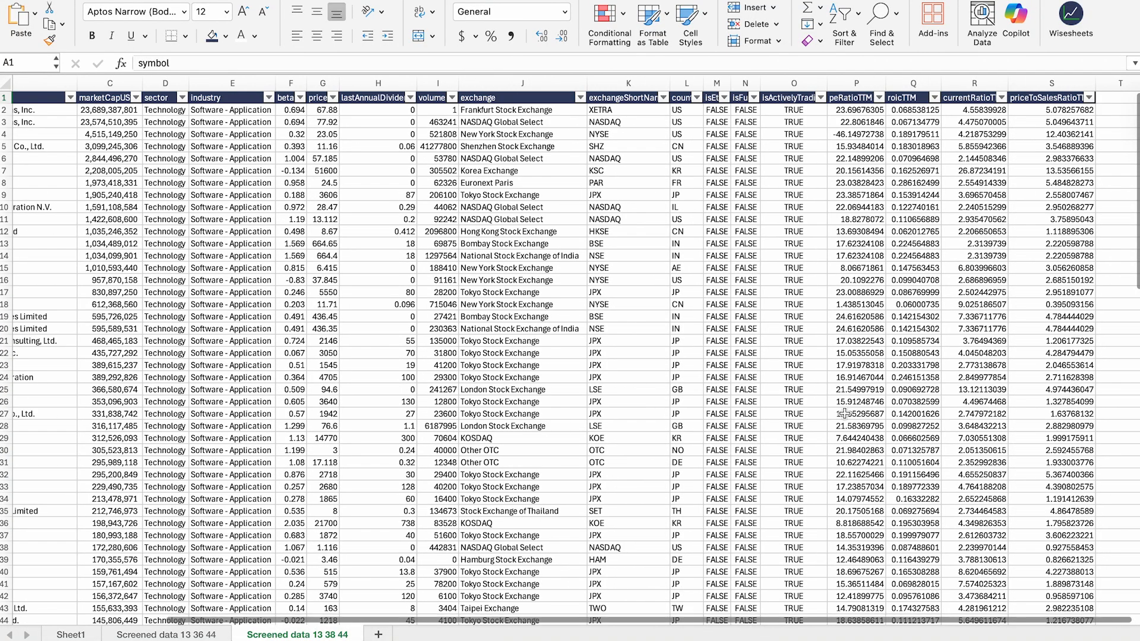
pyautogui.click(889, 244)
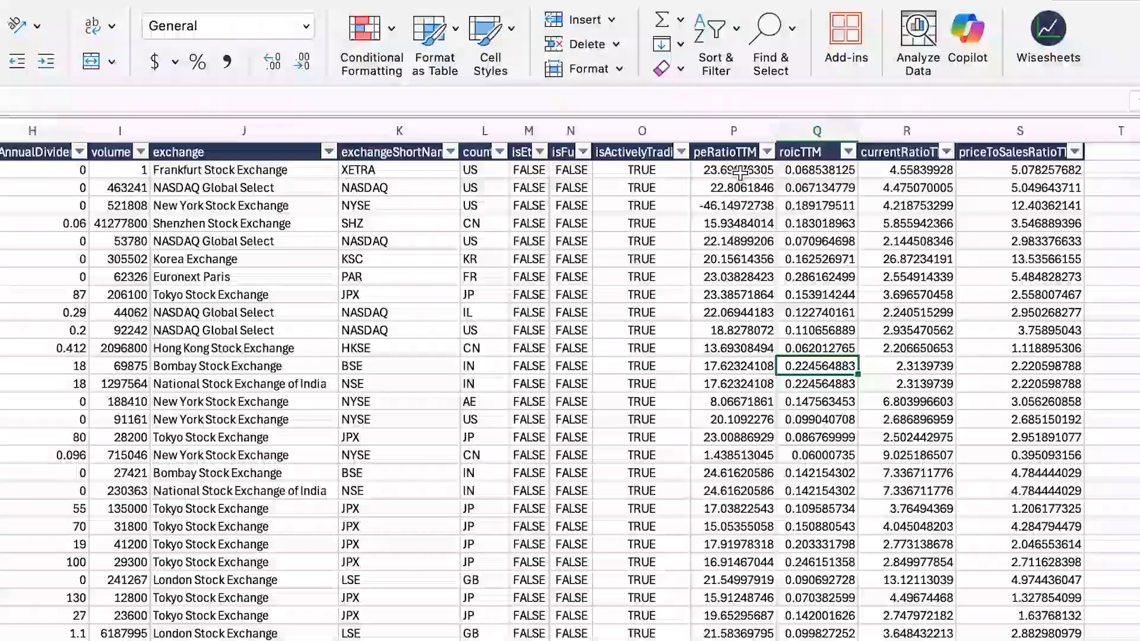
pyautogui.click(860, 113)
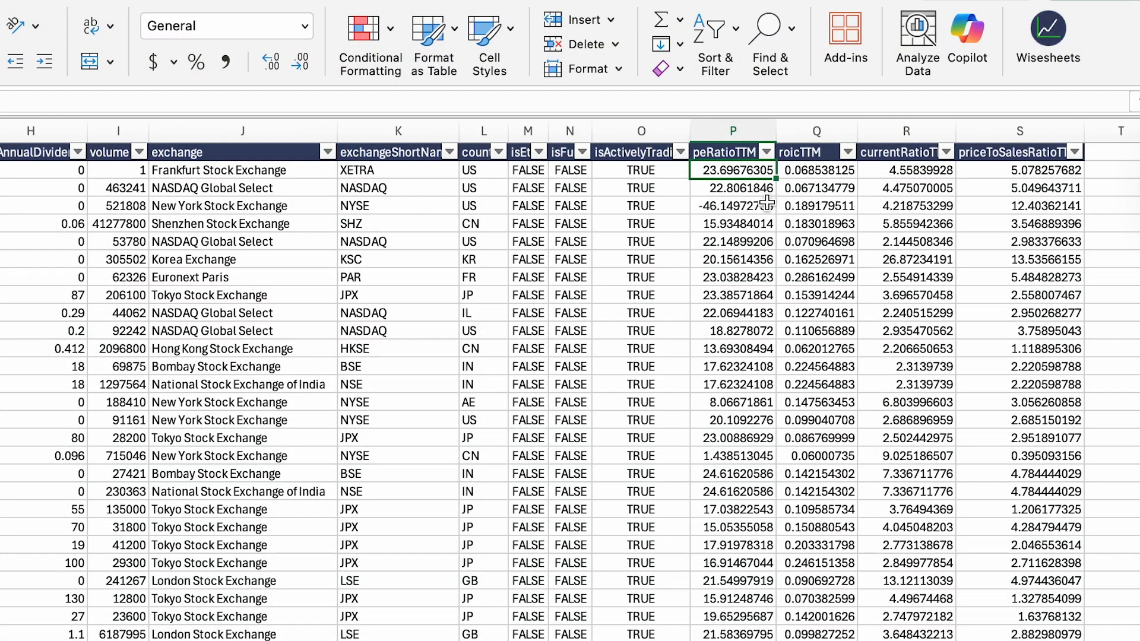
pyautogui.click(812, 174)
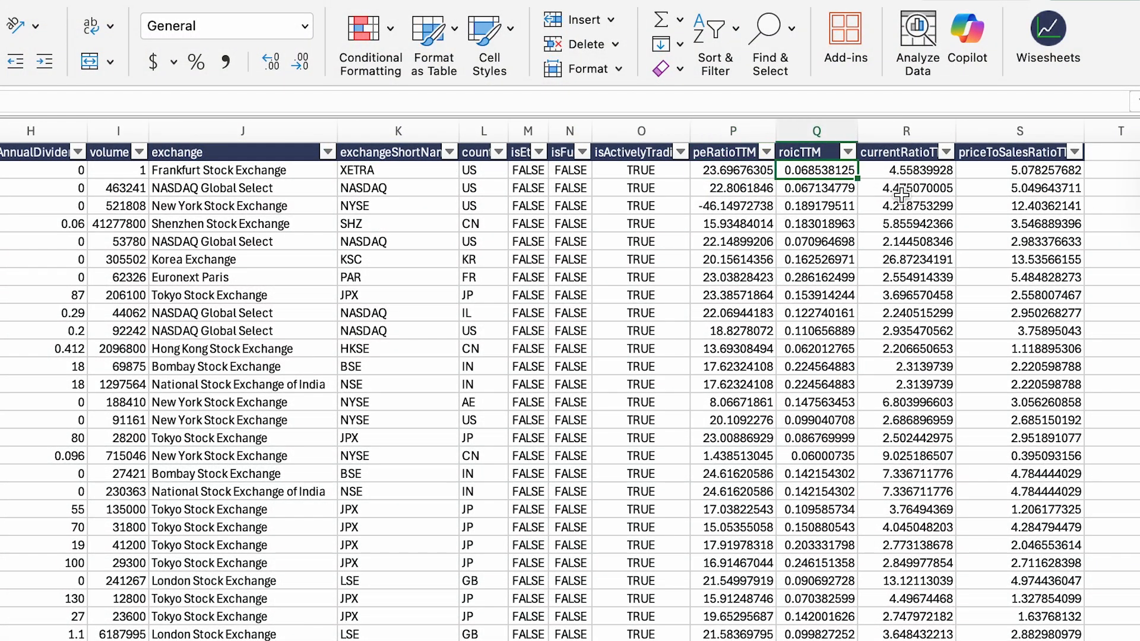
pyautogui.click(902, 174)
pyautogui.click(926, 189)
pyautogui.click(1023, 176)
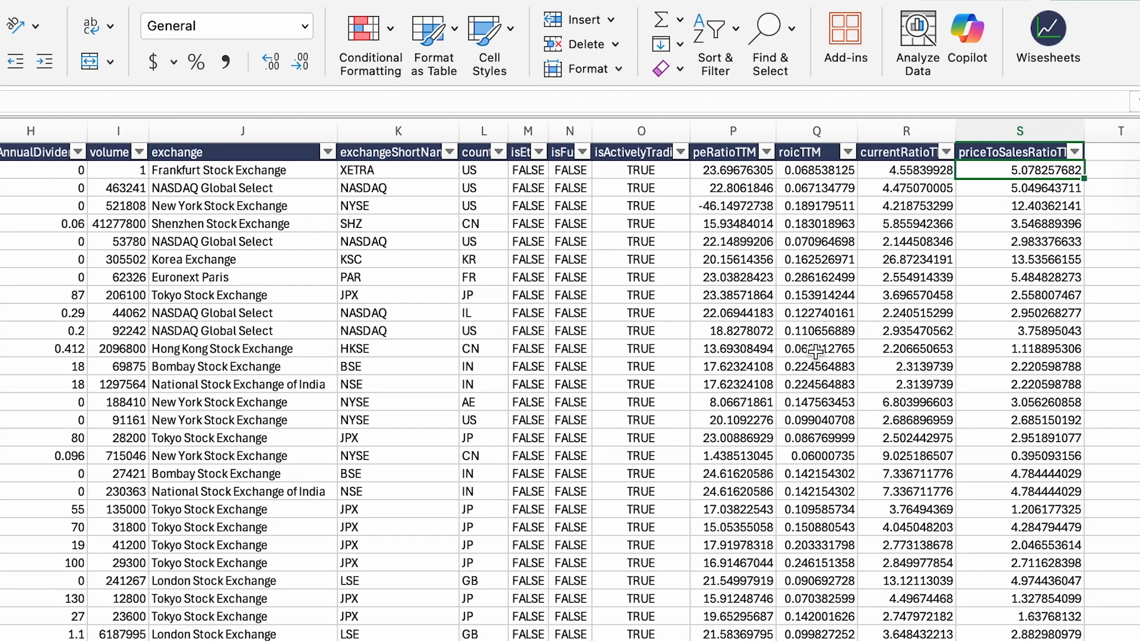
# Remove the Industry filter from the screener, retrieve the list for the whole Technology sector and close the Wisesheets pane
pyautogui.click(1059, 60)
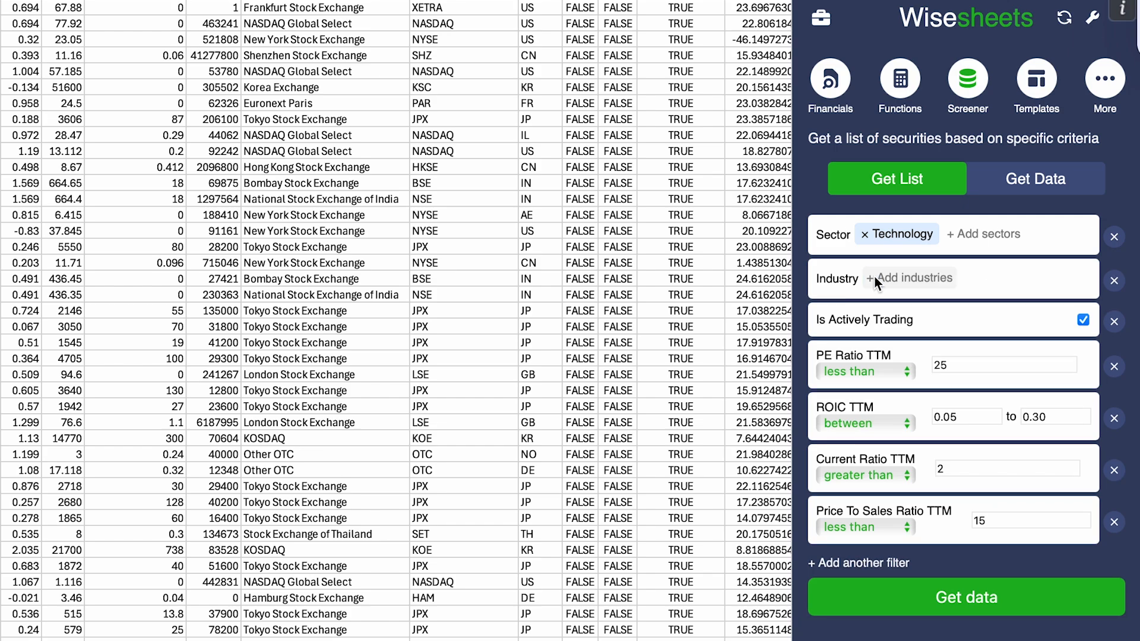
pyautogui.click(1120, 283)
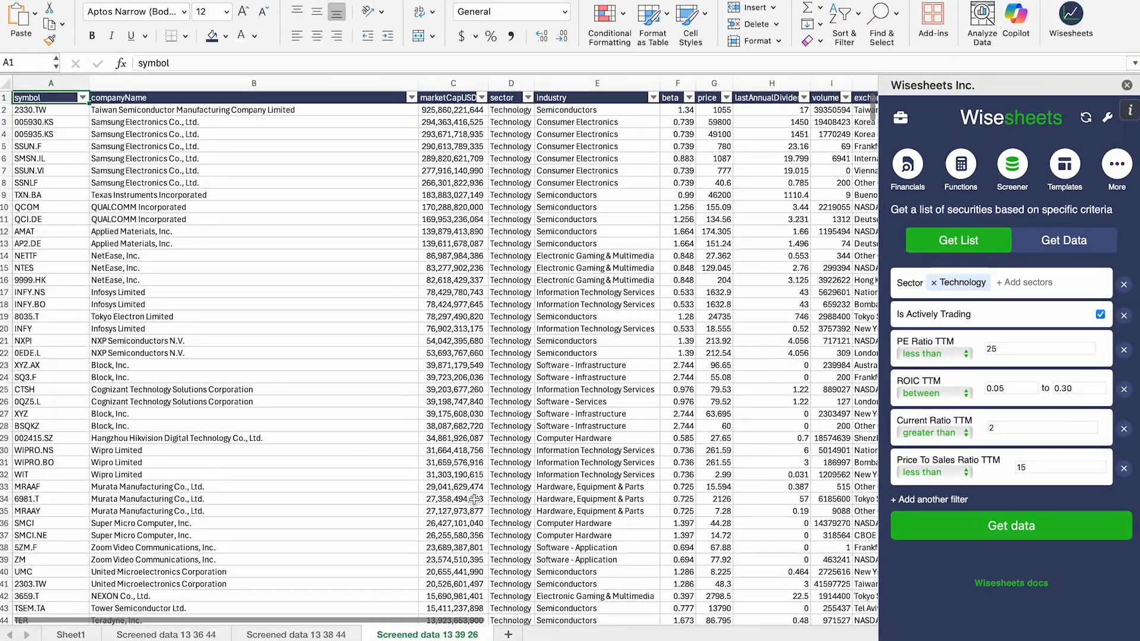
pyautogui.click(1127, 86)
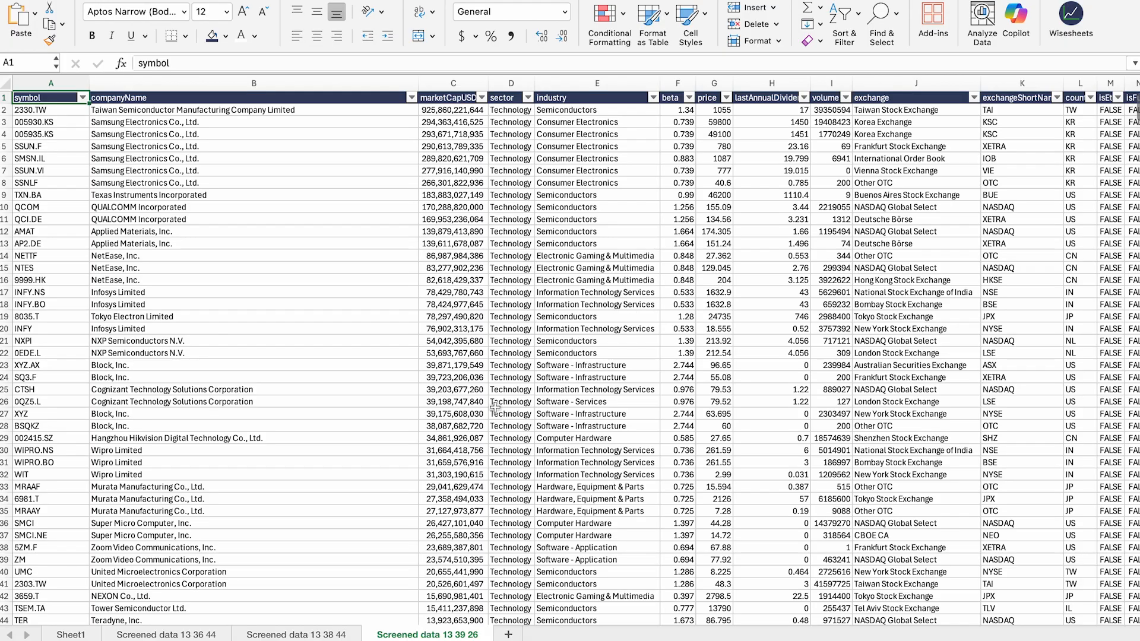
# Return to the Screened data 13 38 44 sheet, review the screener filters, and examine its columns through the empty ones after priceToSalesRatioTTM
pyautogui.click(316, 635)
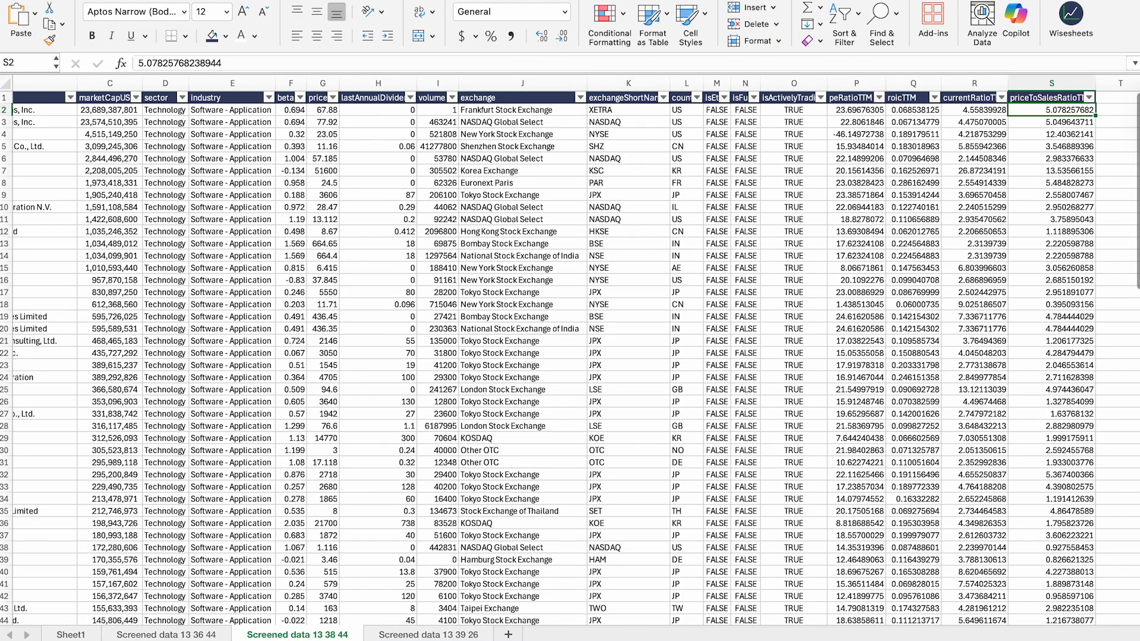
pyautogui.click(1071, 18)
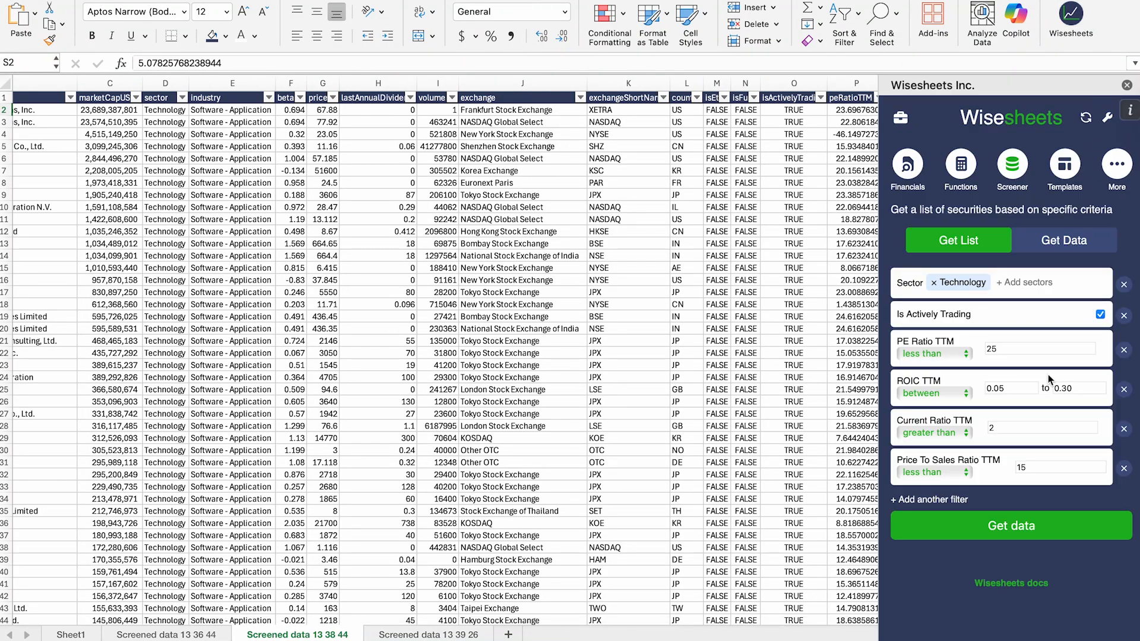
pyautogui.click(1127, 85)
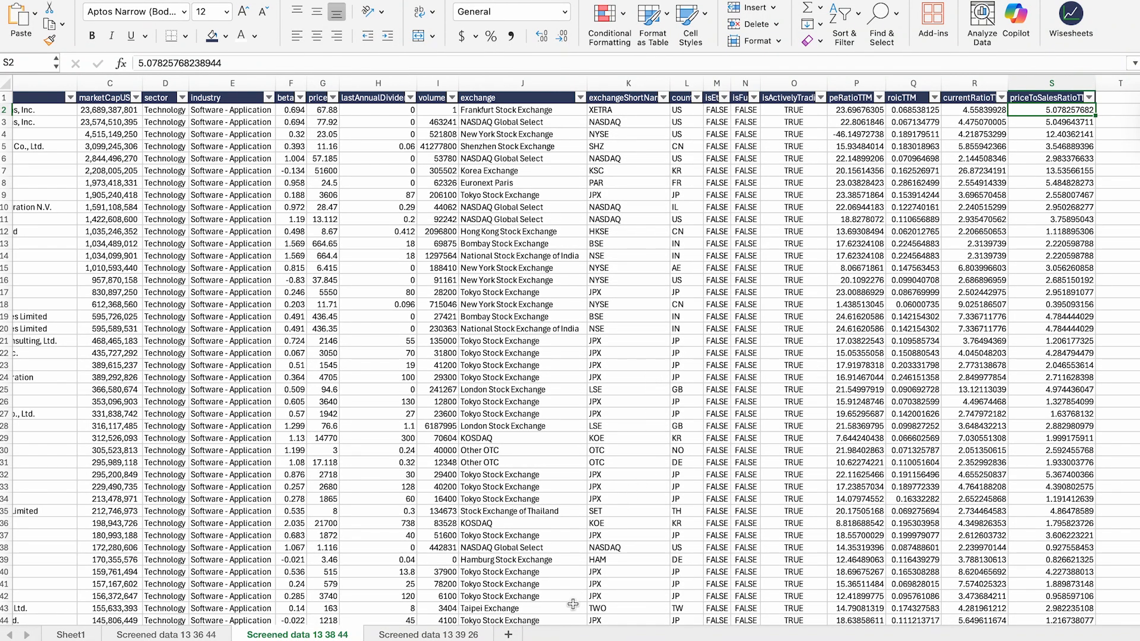
pyautogui.hscroll(-5, 564, 618)
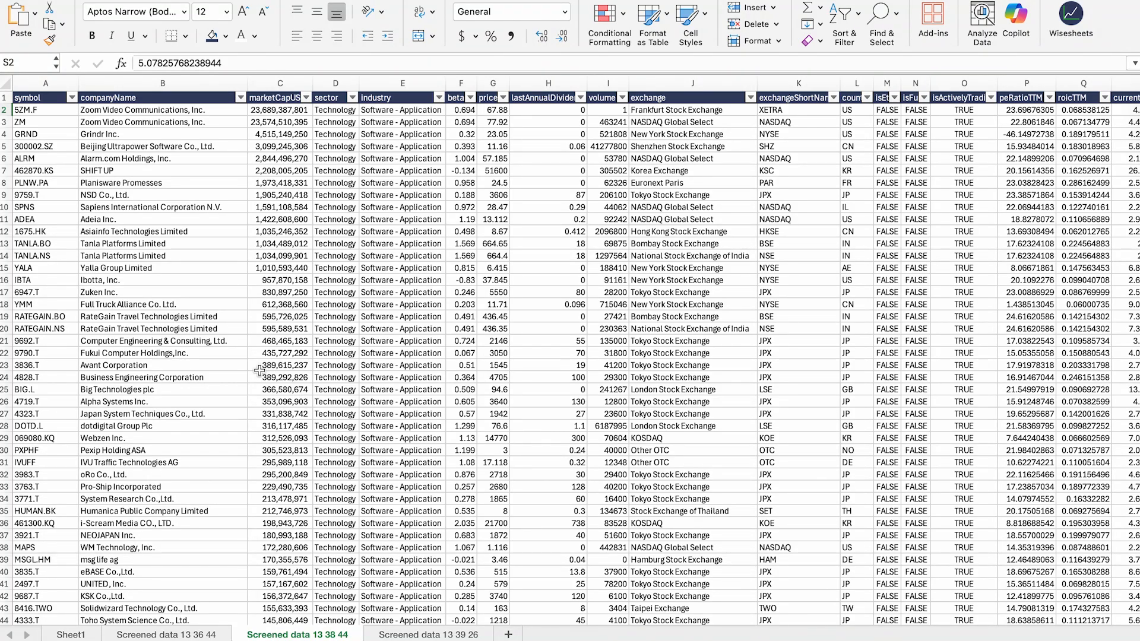
pyautogui.scroll(-15, 260, 370)
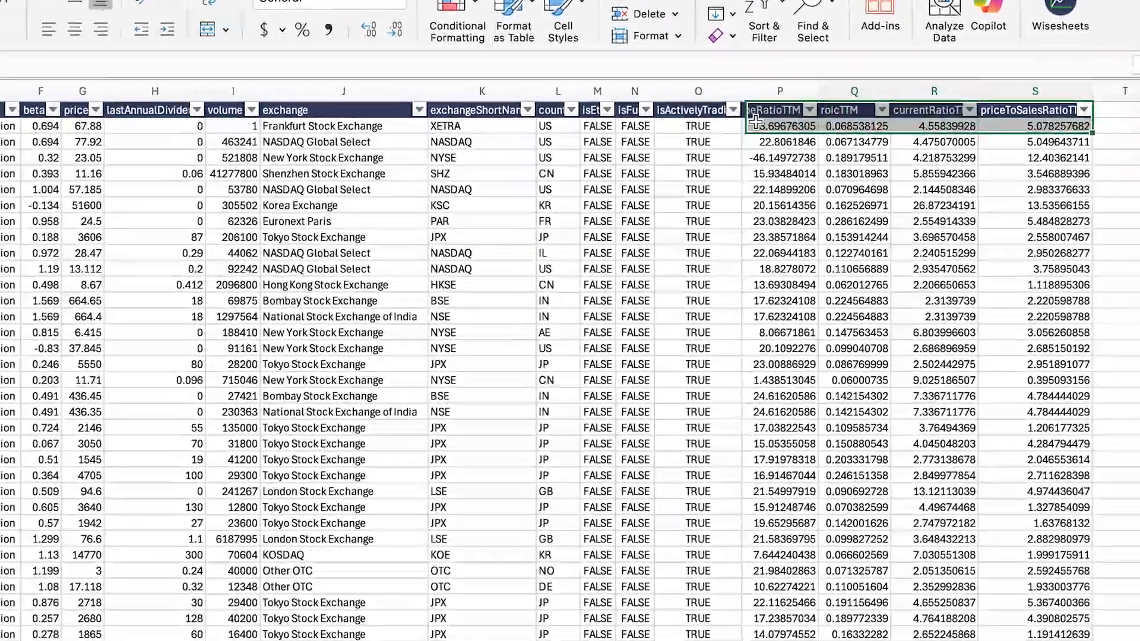
pyautogui.moveTo(755, 121); pyautogui.dragTo(147, 114)
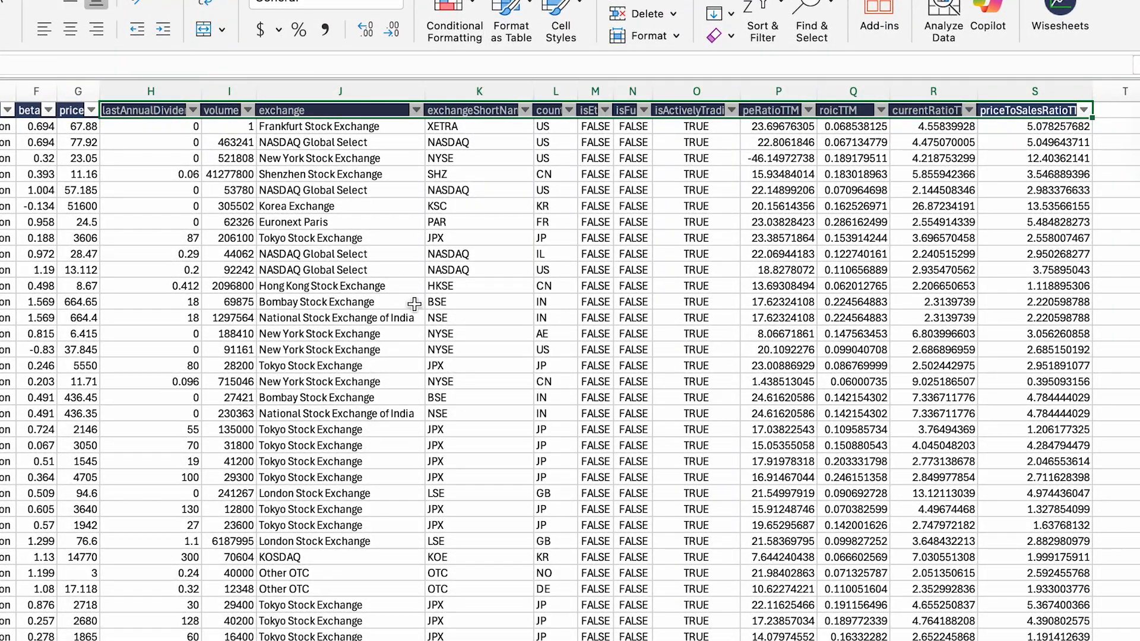
pyautogui.click(481, 332)
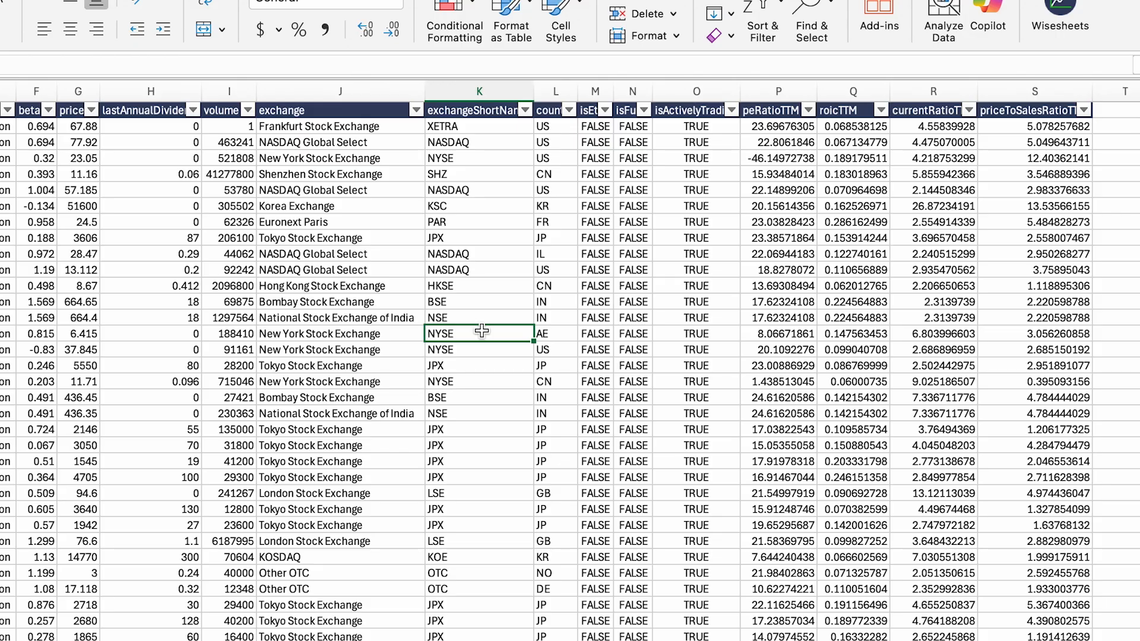
pyautogui.hscroll(4, 481, 330)
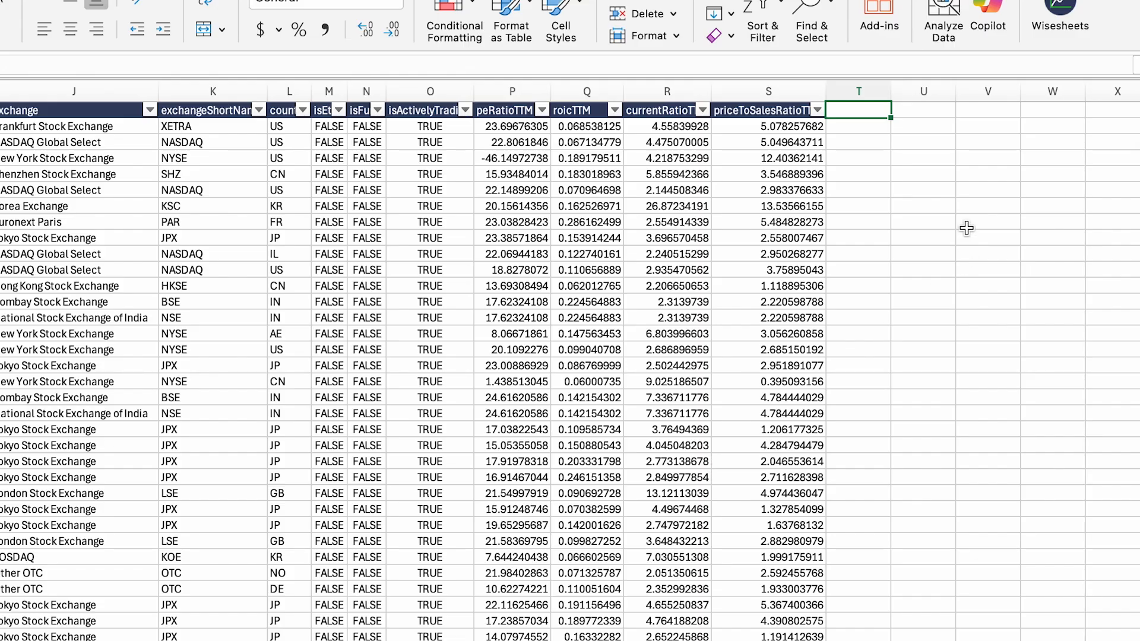
# Review the Technology screener's filter criteria in the Wisesheets pane and close the pane
pyautogui.click(1060, 18)
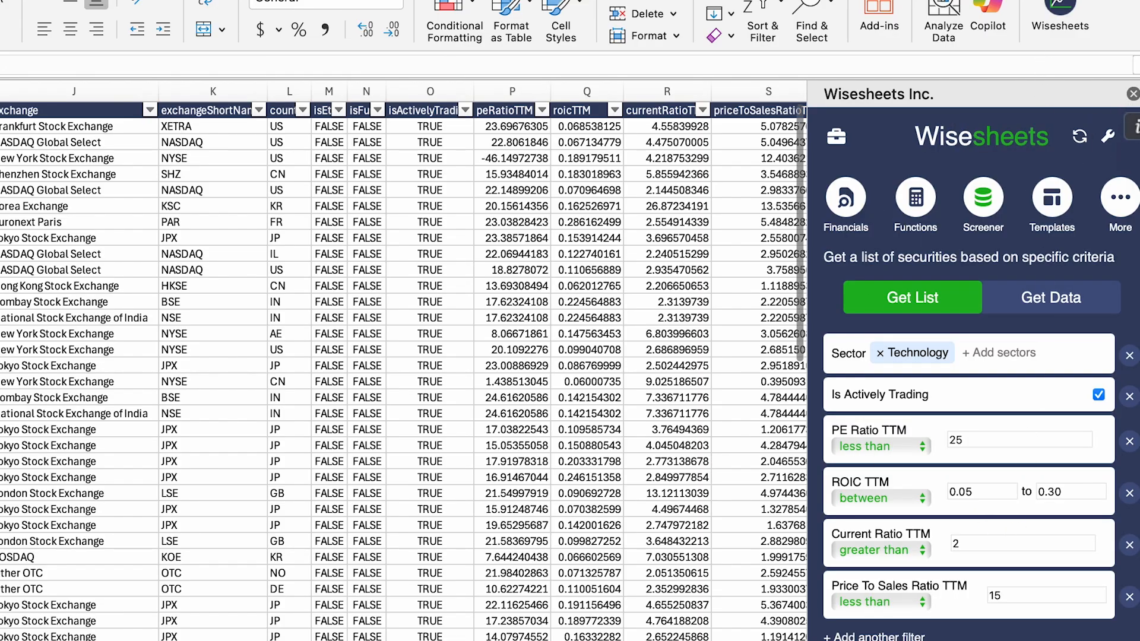
pyautogui.click(1132, 94)
pyautogui.click(1073, 21)
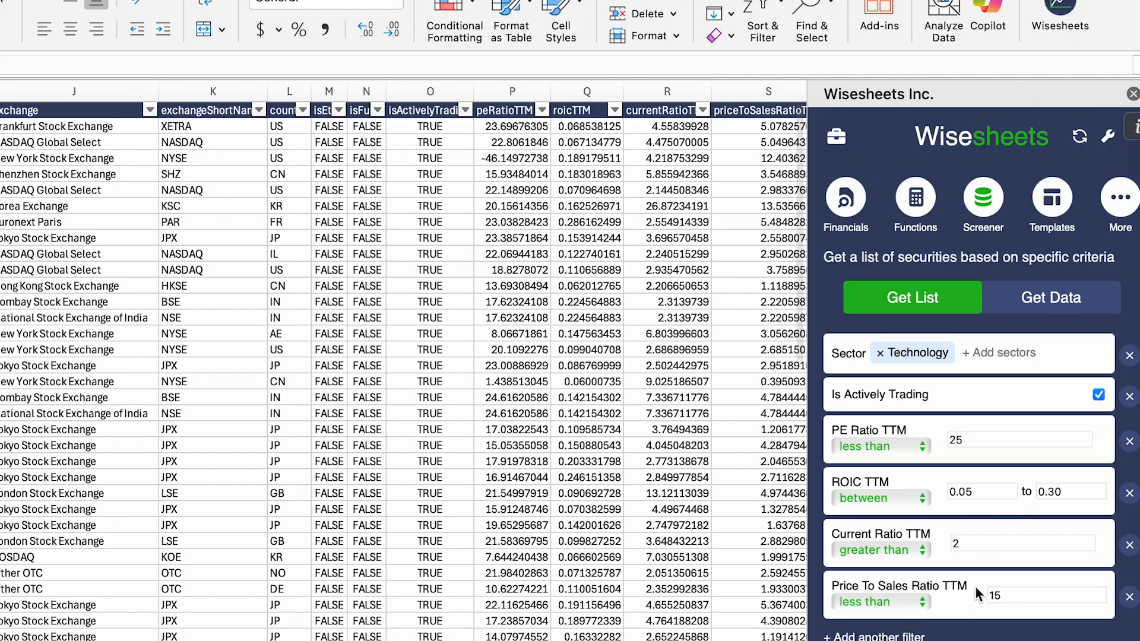
pyautogui.click(1132, 95)
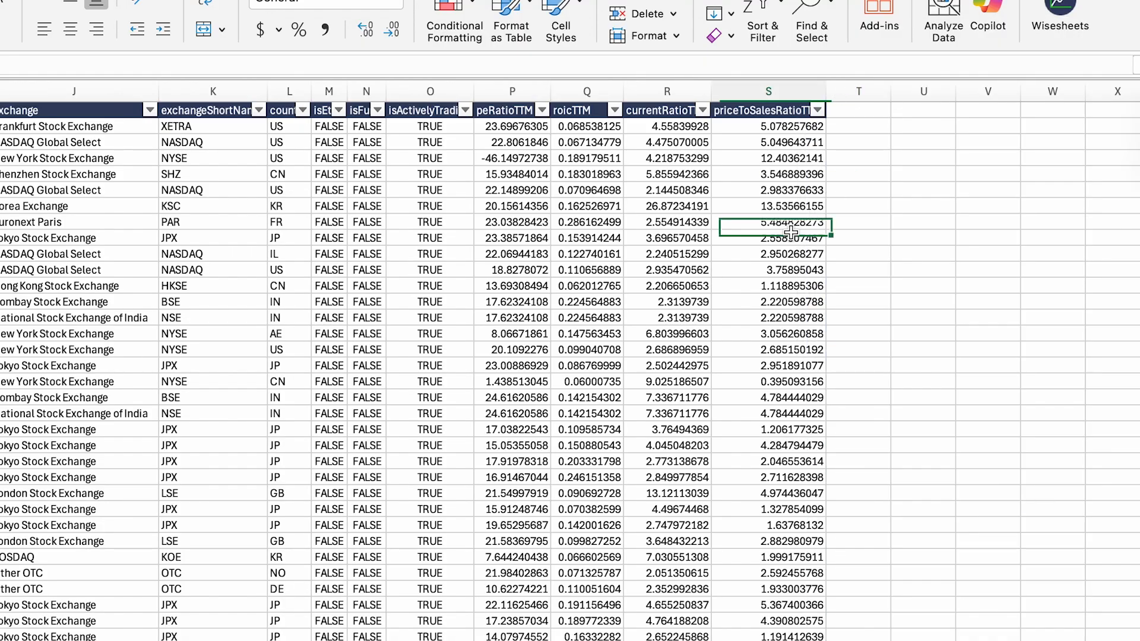
# Add the column header Roe in cell T1, next to priceToSalesRatioTTM
pyautogui.click(877, 114)
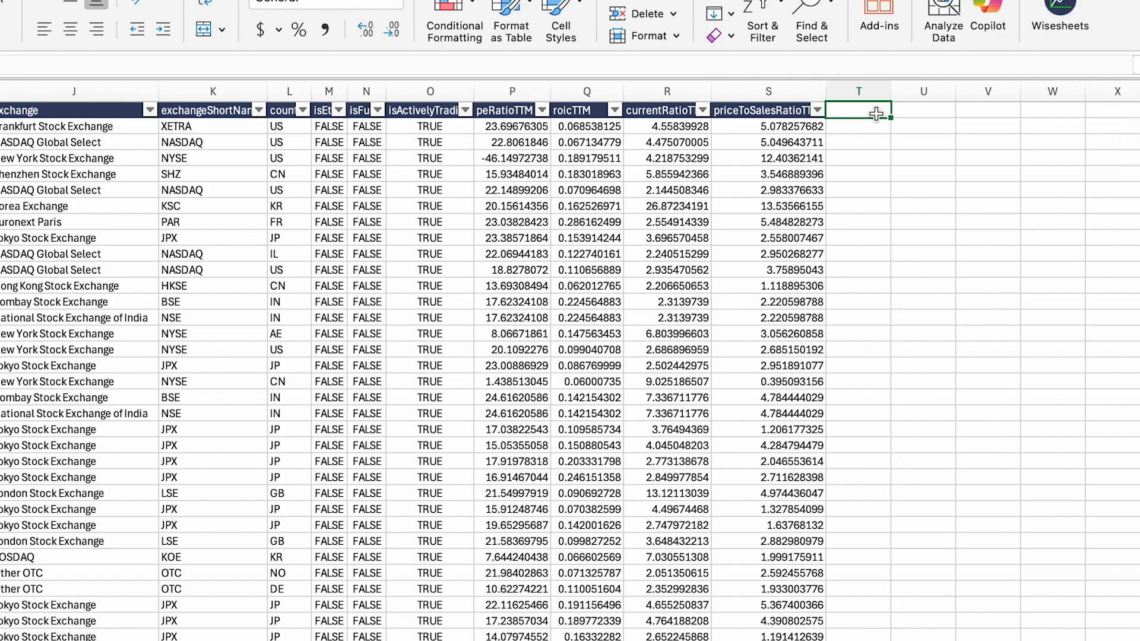
pyautogui.write('Roe')
pyautogui.press('Return')
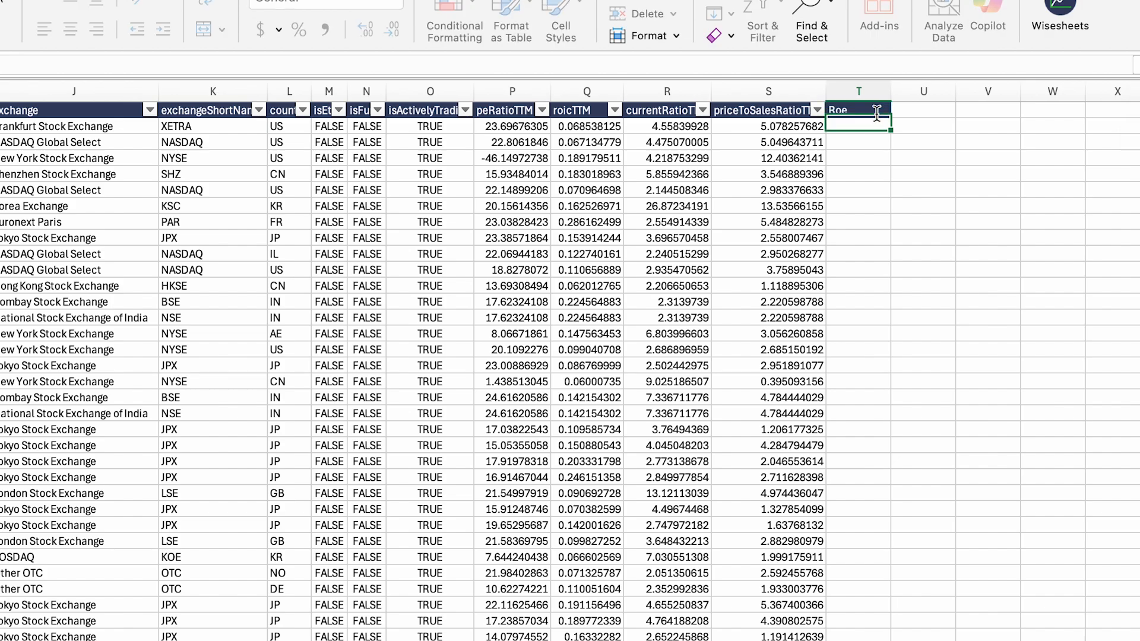
# Enter the formula =WISE(A2:A116,T1, "ttm") in T2 to retrieve the trailing ROE for every listed symbol
pyautogui.write('=wise')
pyautogui.press('Tab')
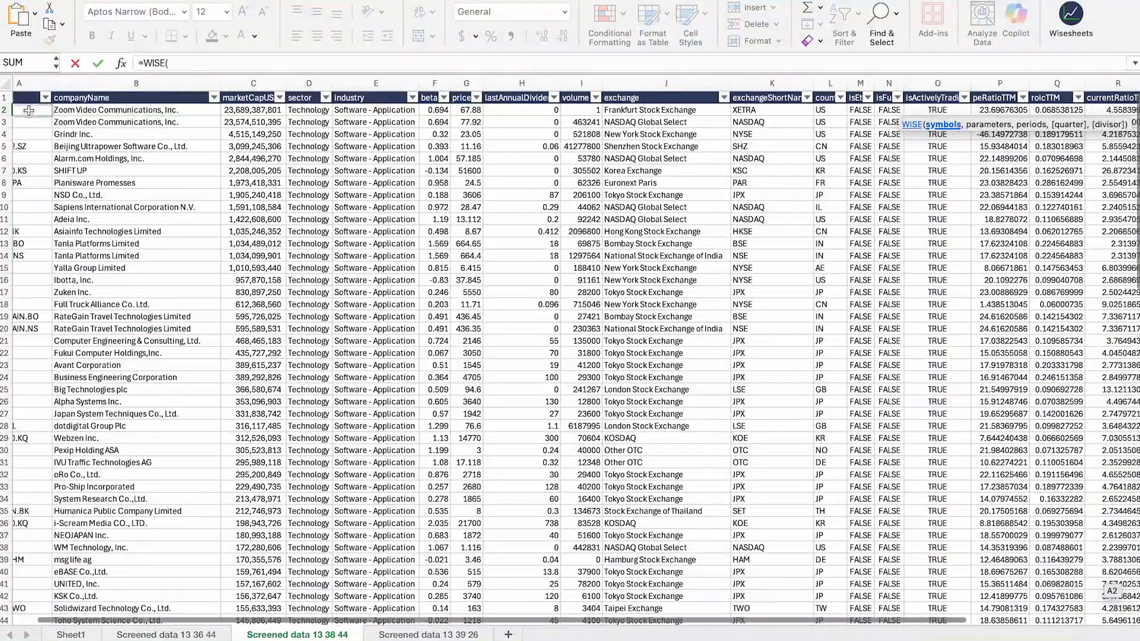
pyautogui.click(28, 111)
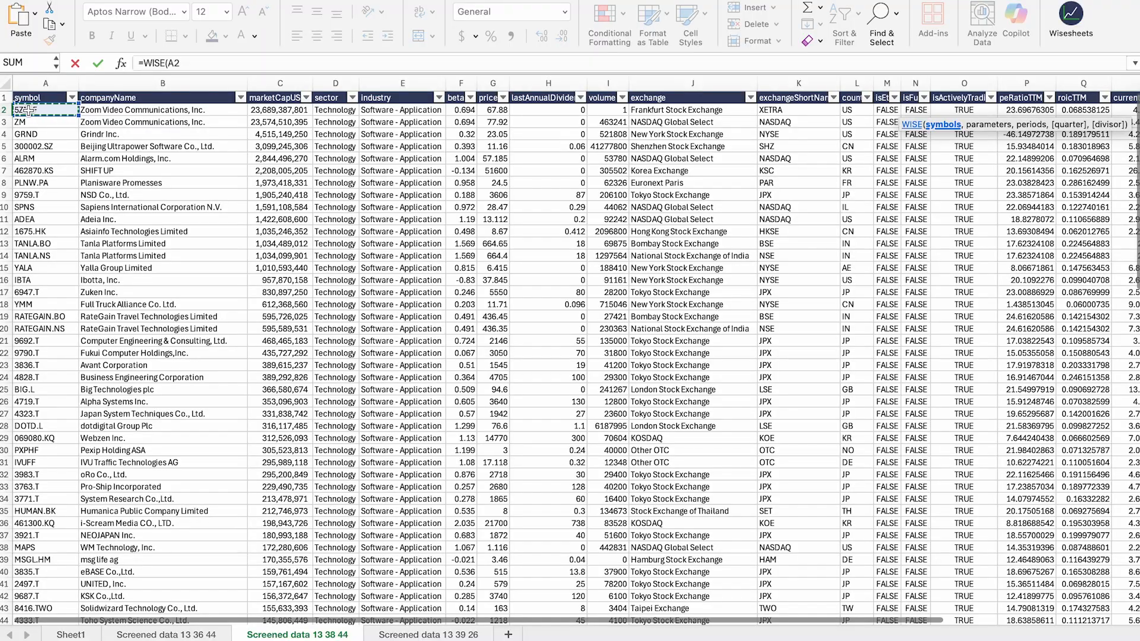
pyautogui.hotkey('ctrl', 'shift', 'Down')
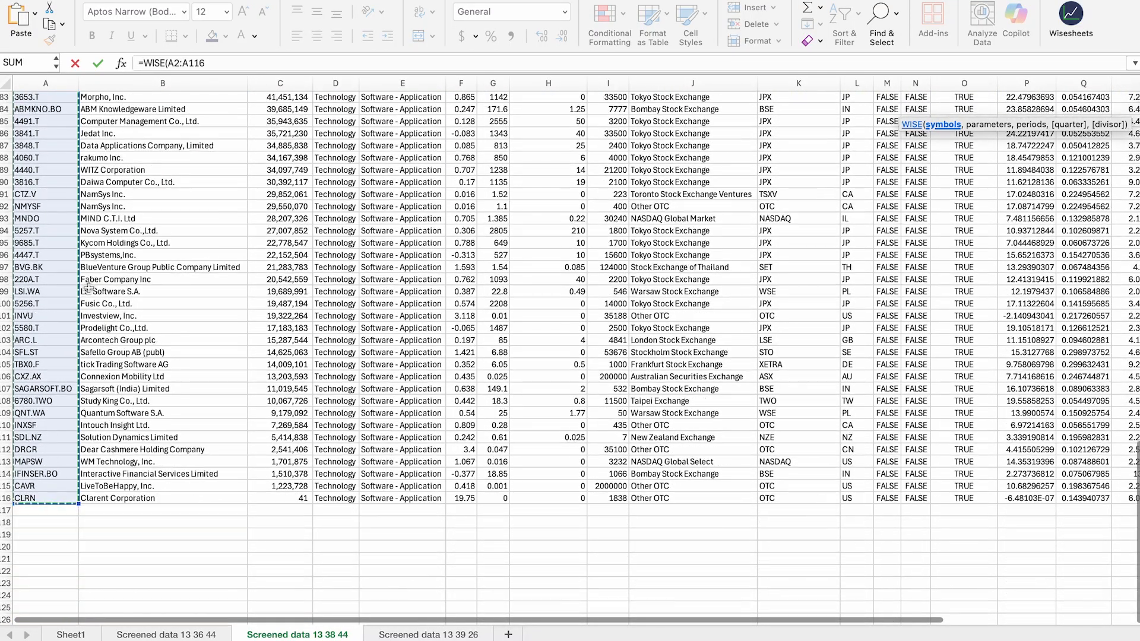
pyautogui.scroll(7, 87, 289)
pyautogui.click(241, 60)
pyautogui.write(',')
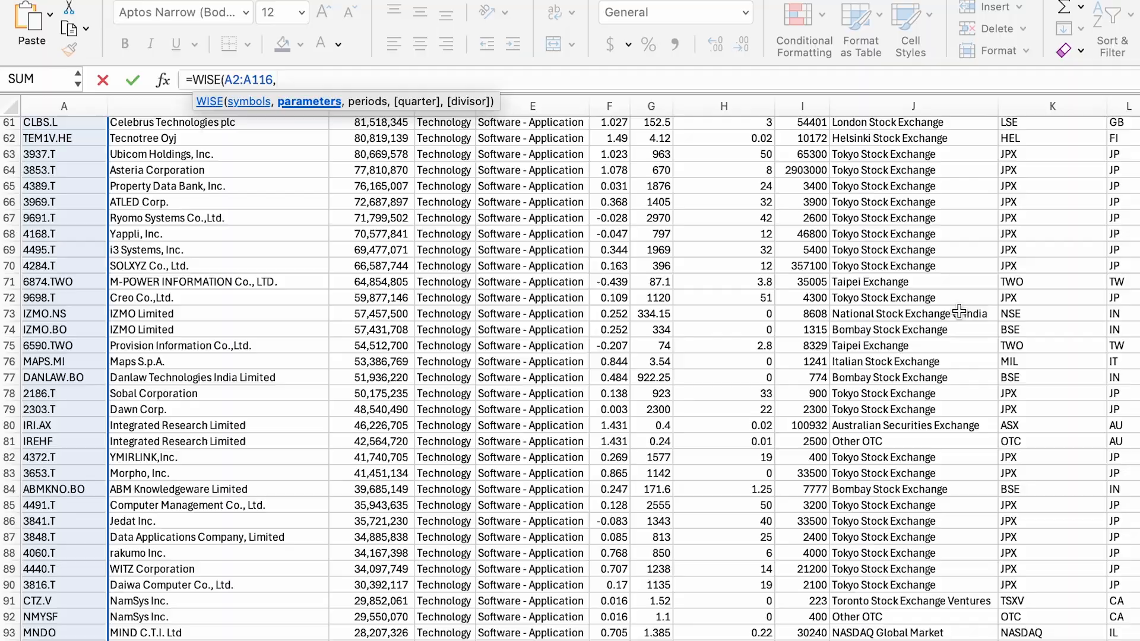
pyautogui.scroll(20, 882, 287)
pyautogui.hscroll(10, 882, 287)
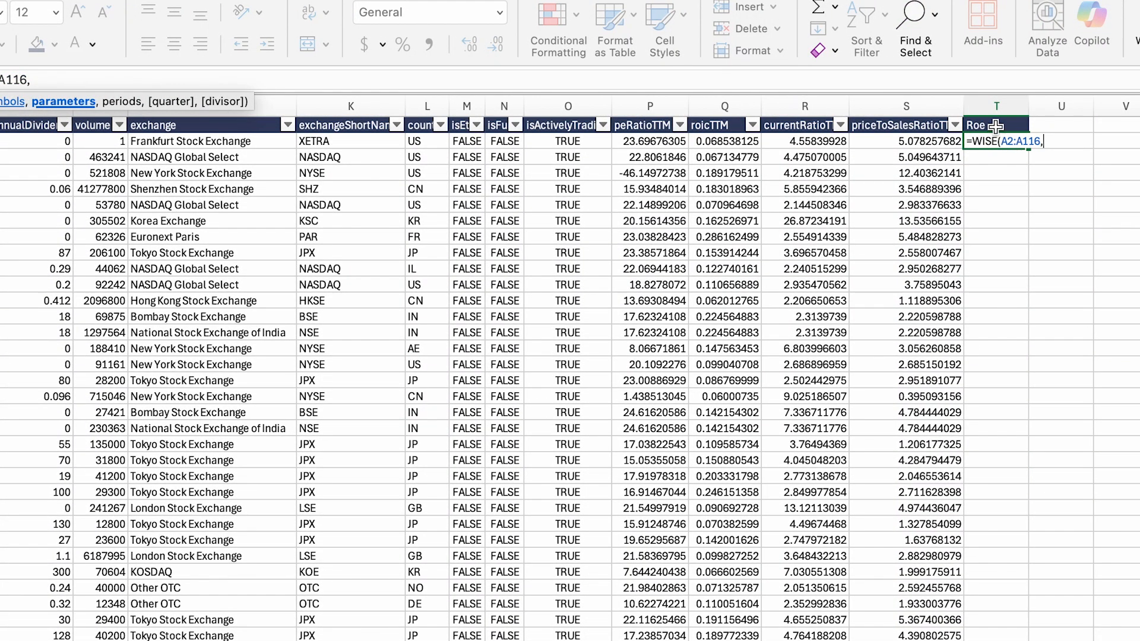
pyautogui.click(993, 125)
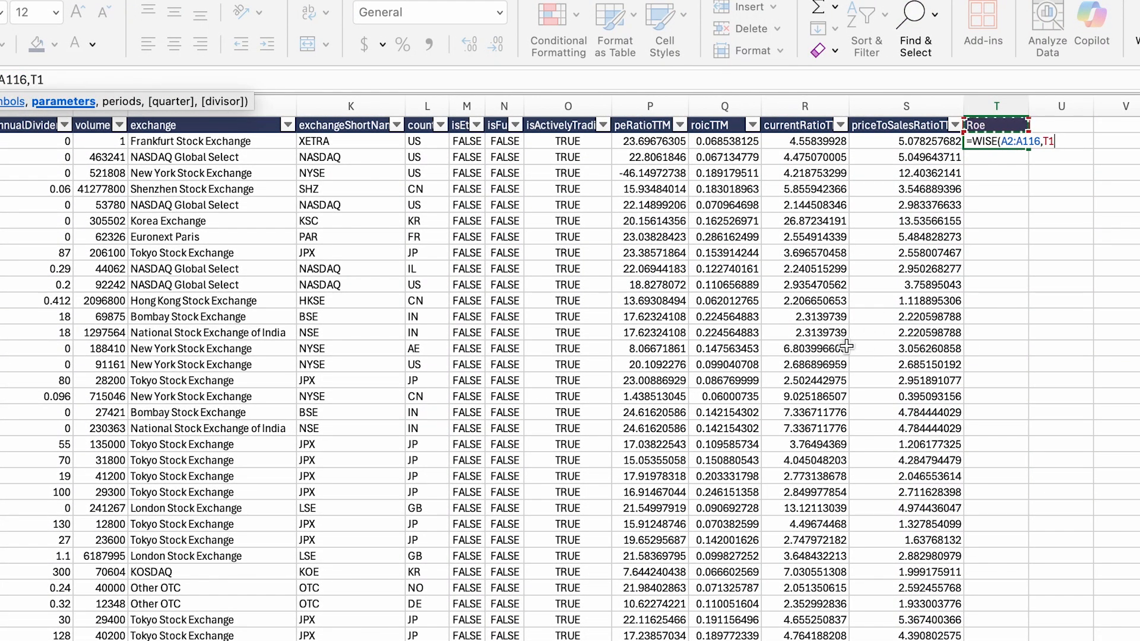
pyautogui.write(', "t')
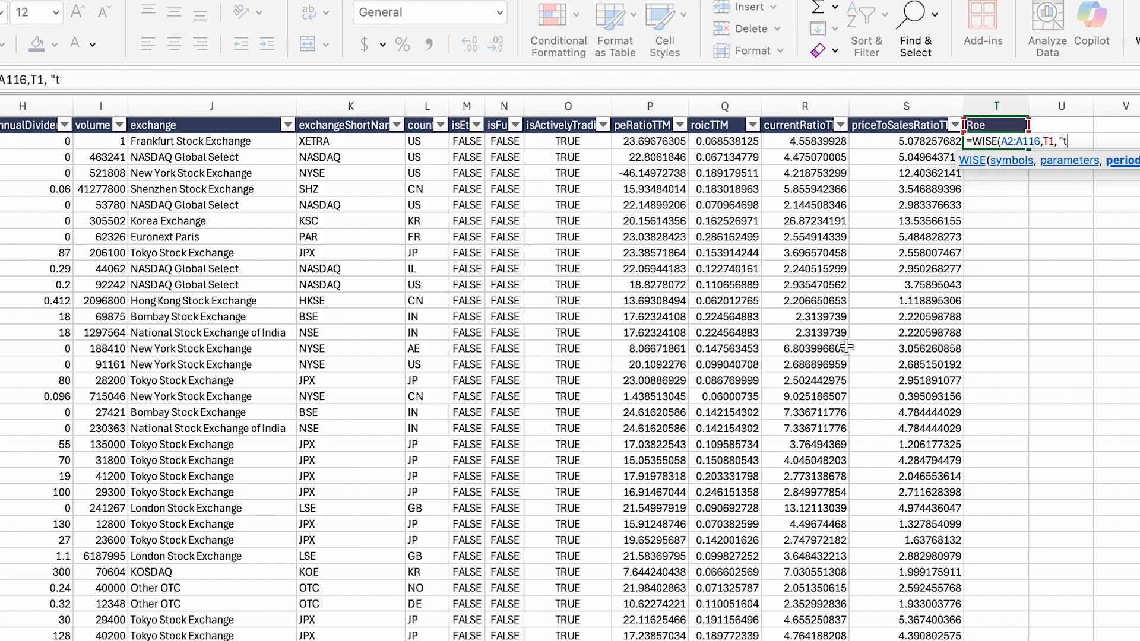
pyautogui.write('")')
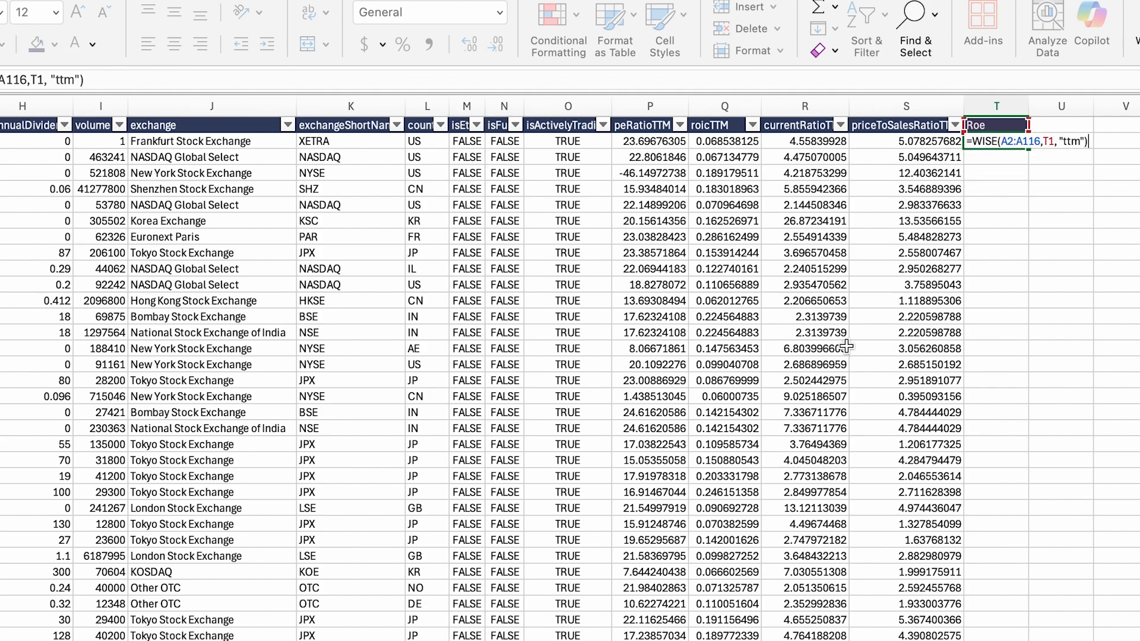
pyautogui.press('Return')
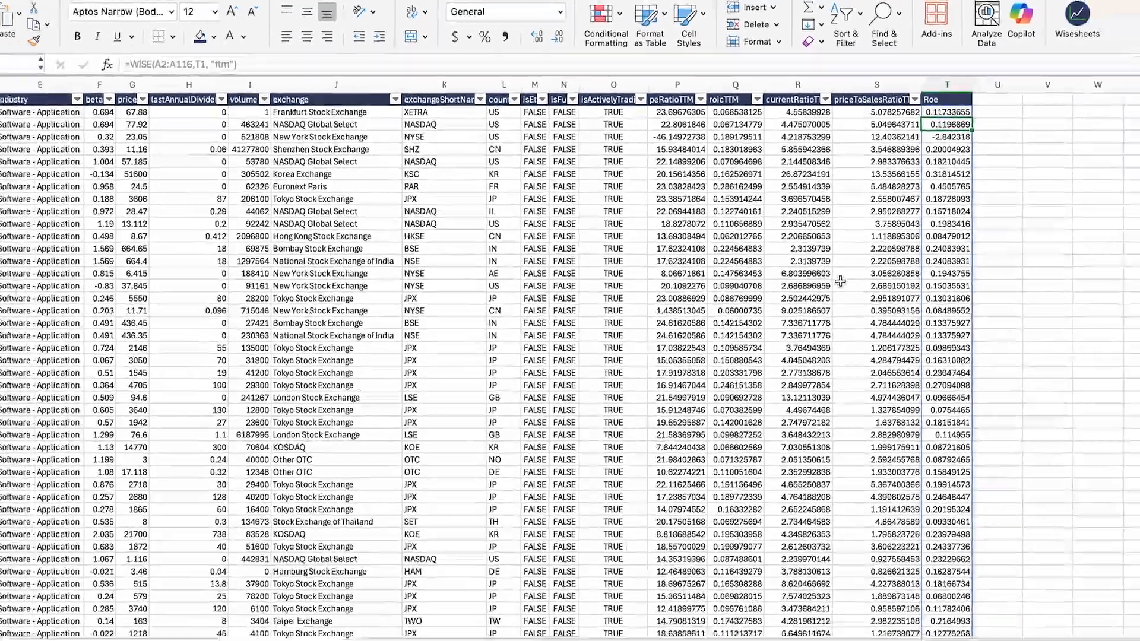
# Look through the Roe values down the list and extend the header filter to the Roe column
pyautogui.scroll(-3, 839, 275)
pyautogui.scroll(-20, 839, 276)
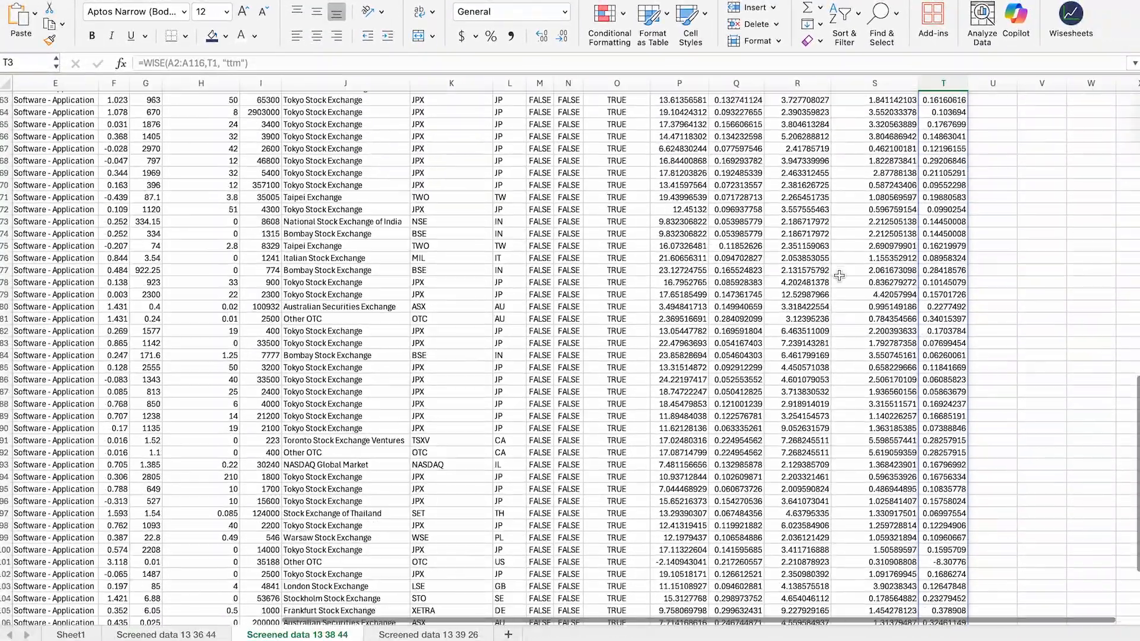
pyautogui.scroll(20, 839, 276)
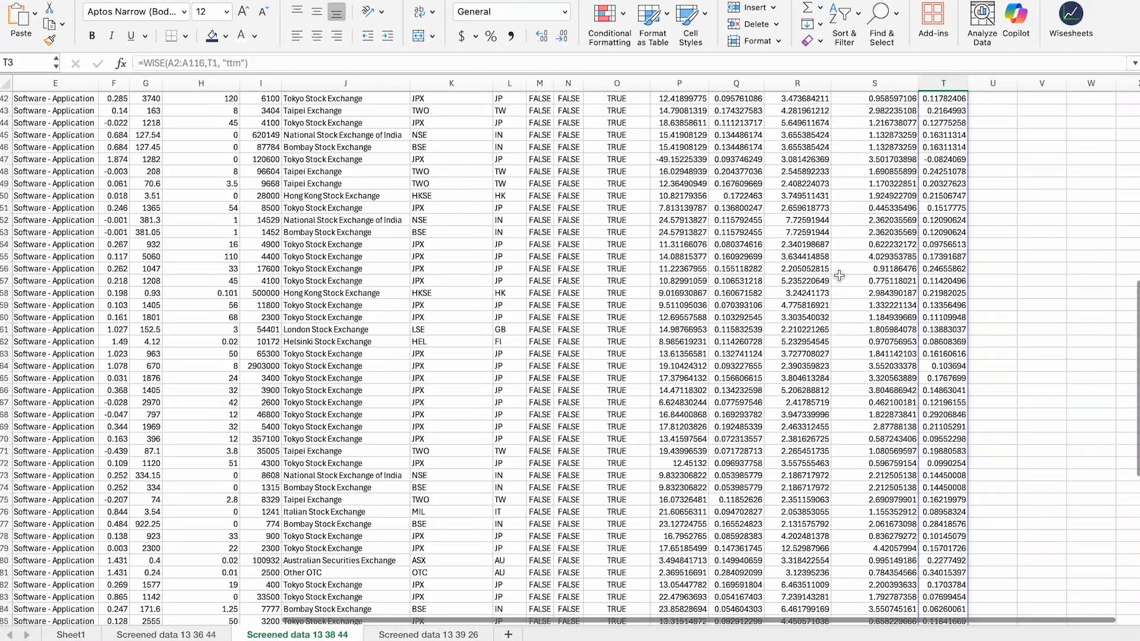
pyautogui.scroll(2, 839, 276)
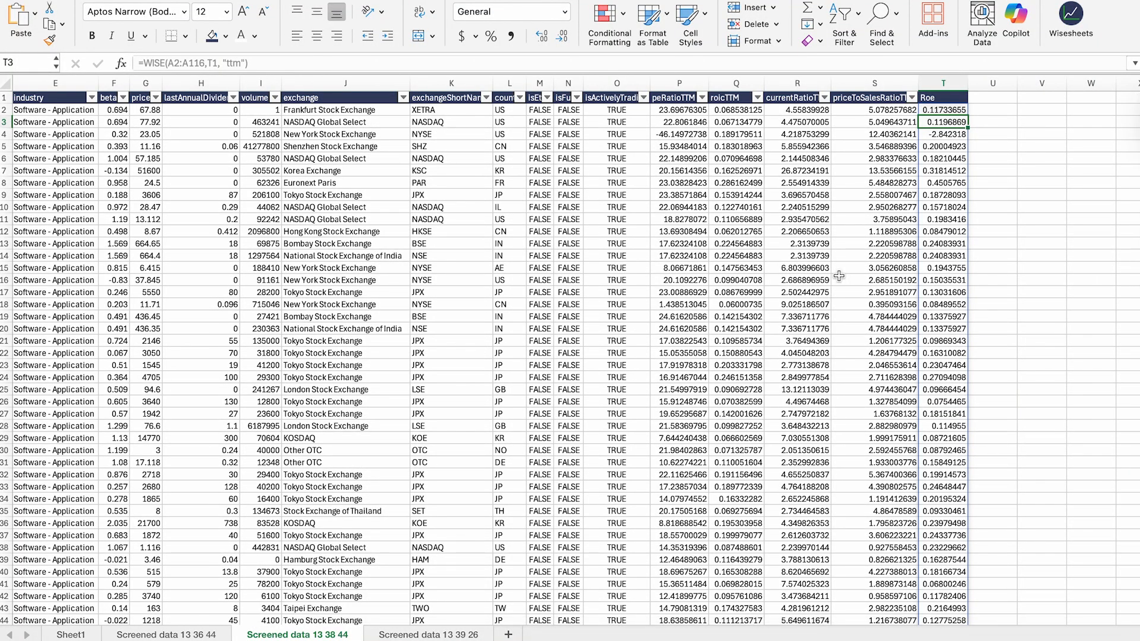
pyautogui.click(941, 98)
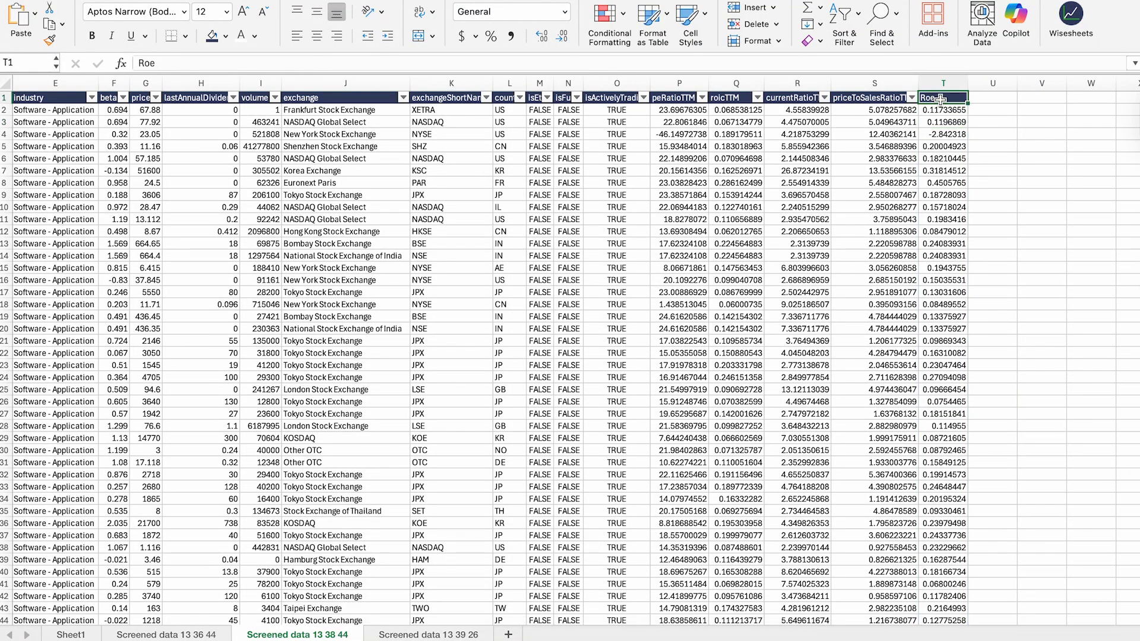
pyautogui.press('shift+super+Down')
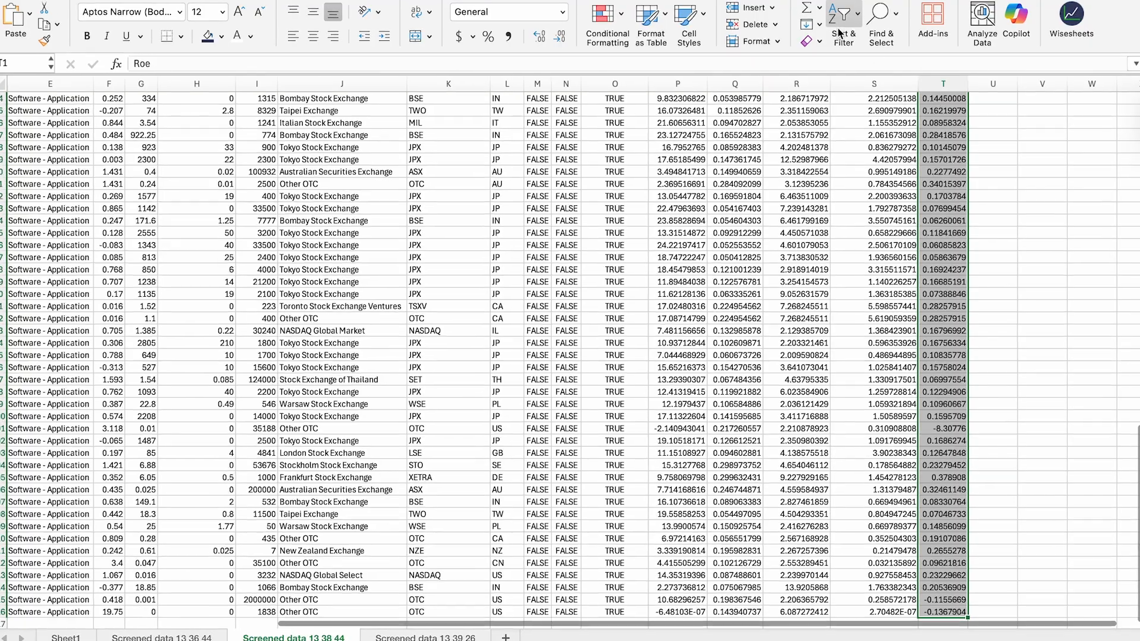
pyautogui.click(843, 19)
pyautogui.click(842, 141)
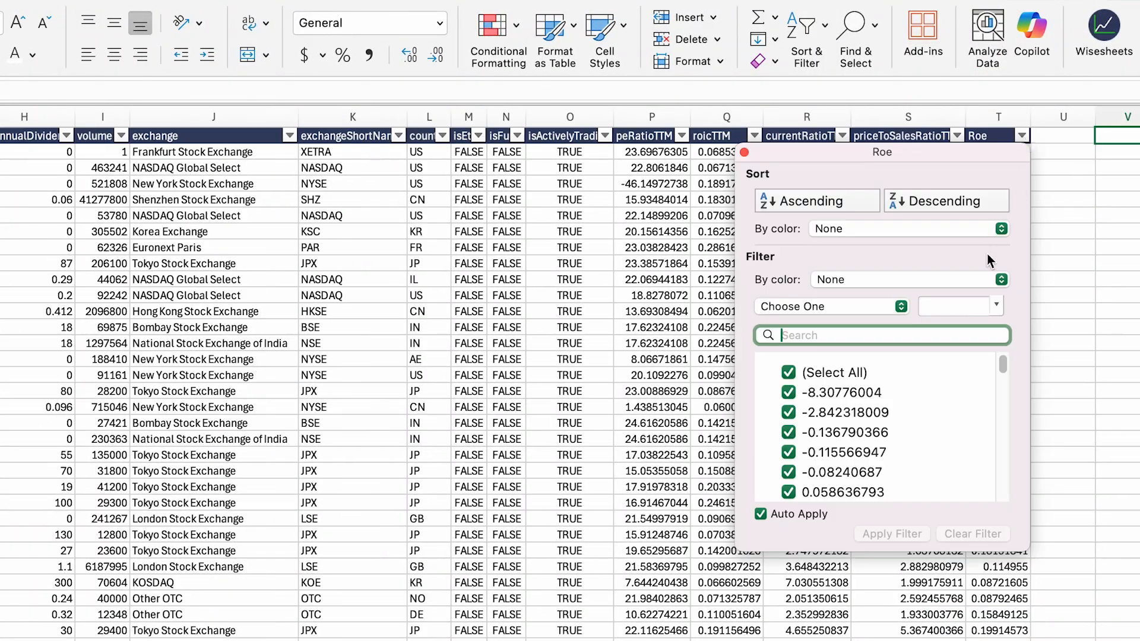
# Try to sort the list by Roe in ascending order and close the filter dialog
pyautogui.click(838, 208)
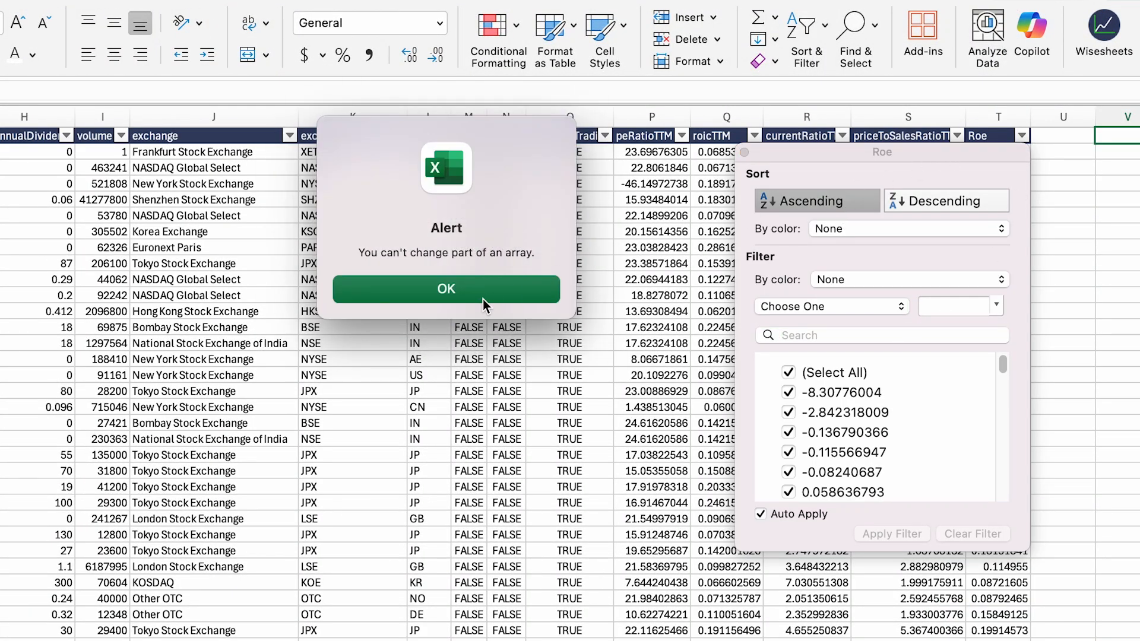
pyautogui.click(482, 299)
pyautogui.click(744, 152)
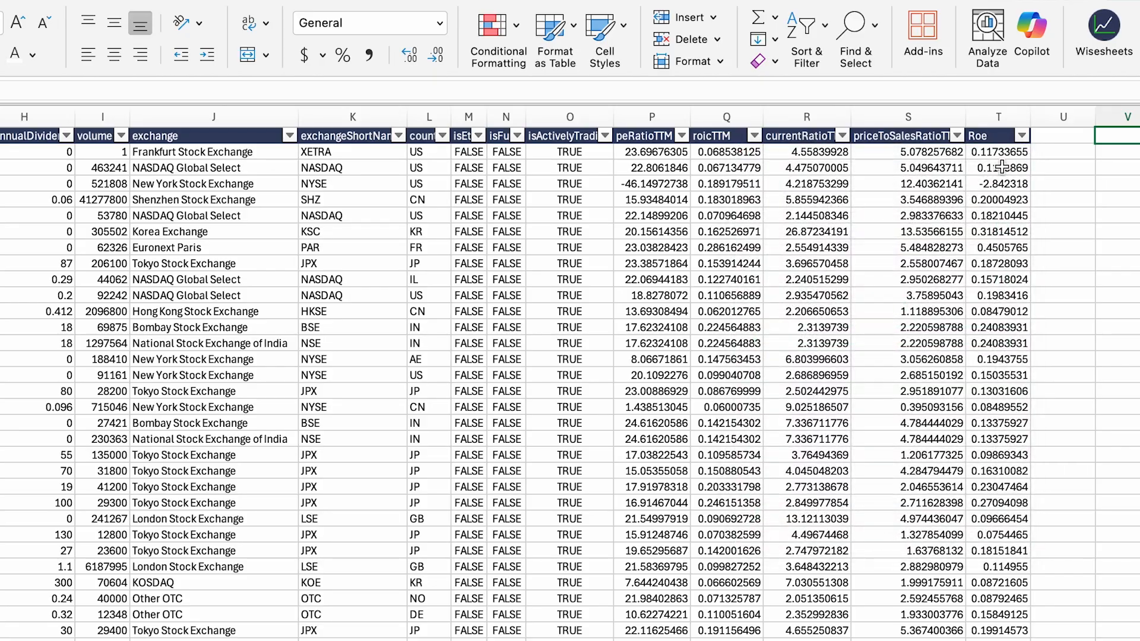
# Check the WISE formula in T2 and the Roe column down to its last rows
pyautogui.click(1001, 152)
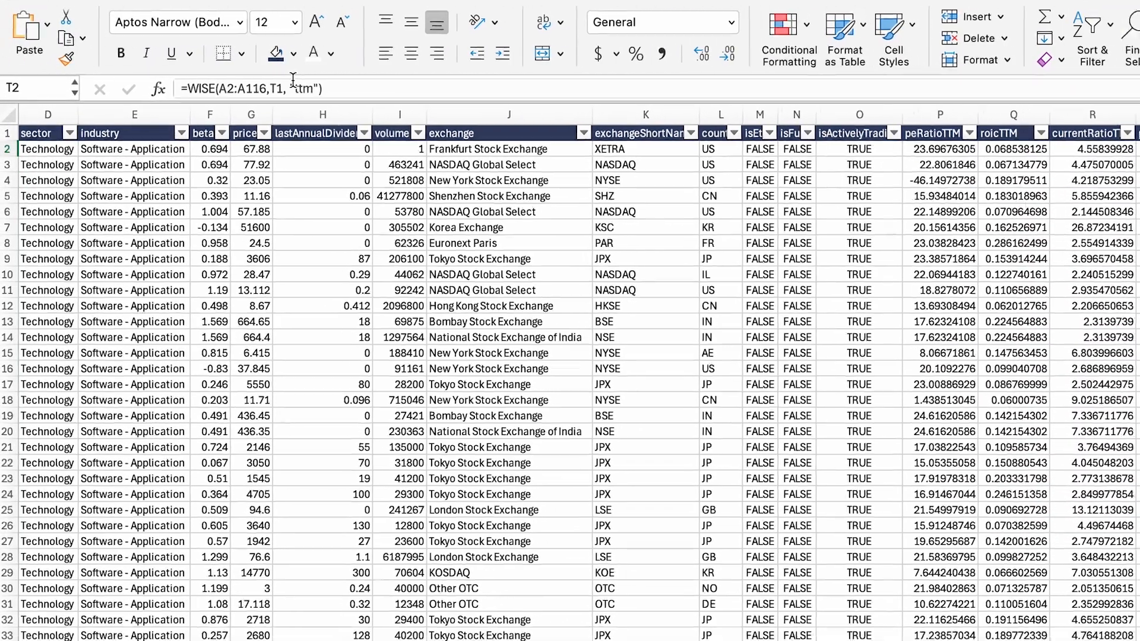
pyautogui.scroll(-20, 1137, 352)
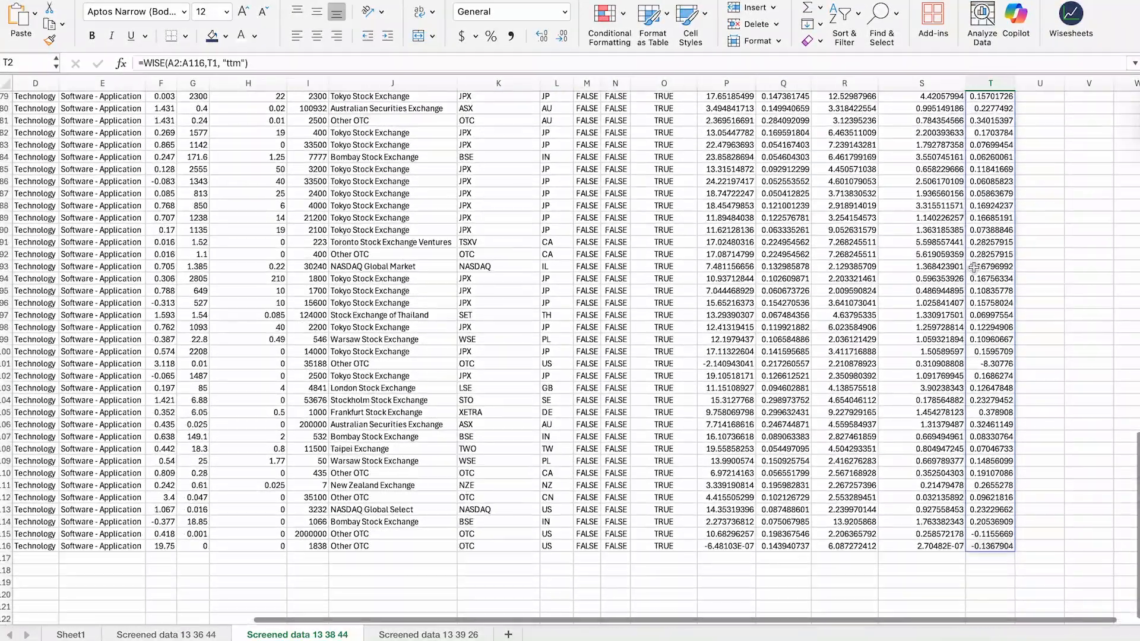
pyautogui.scroll(20, 974, 268)
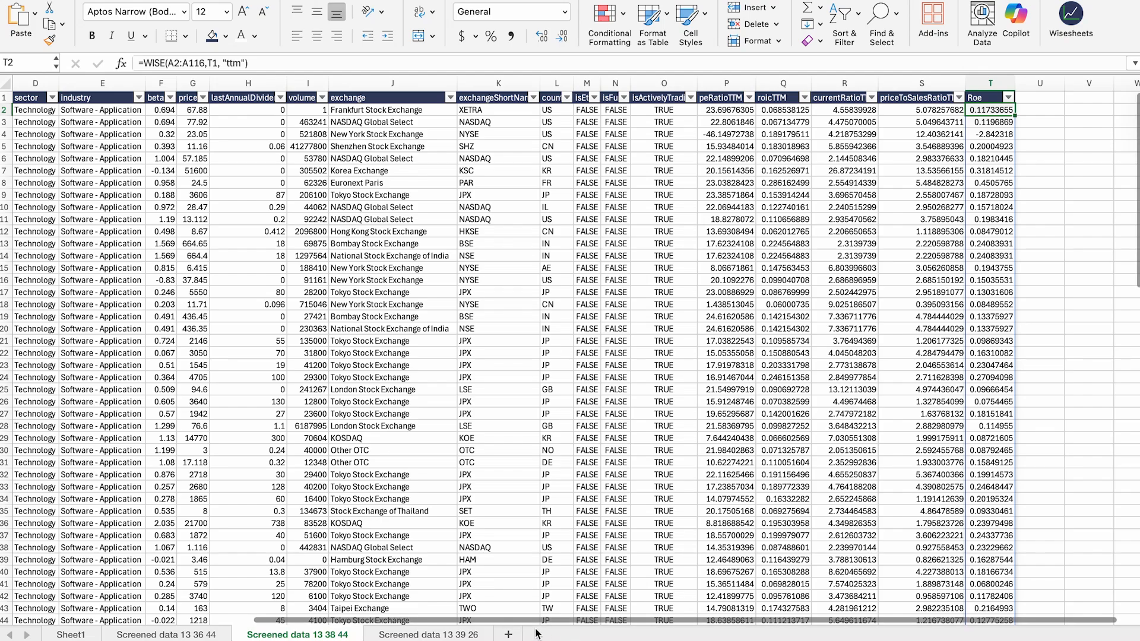
# Add a new worksheet and link its cell A1 to cell A1 of the Screened data 13 38 44 sheet
pyautogui.click(512, 636)
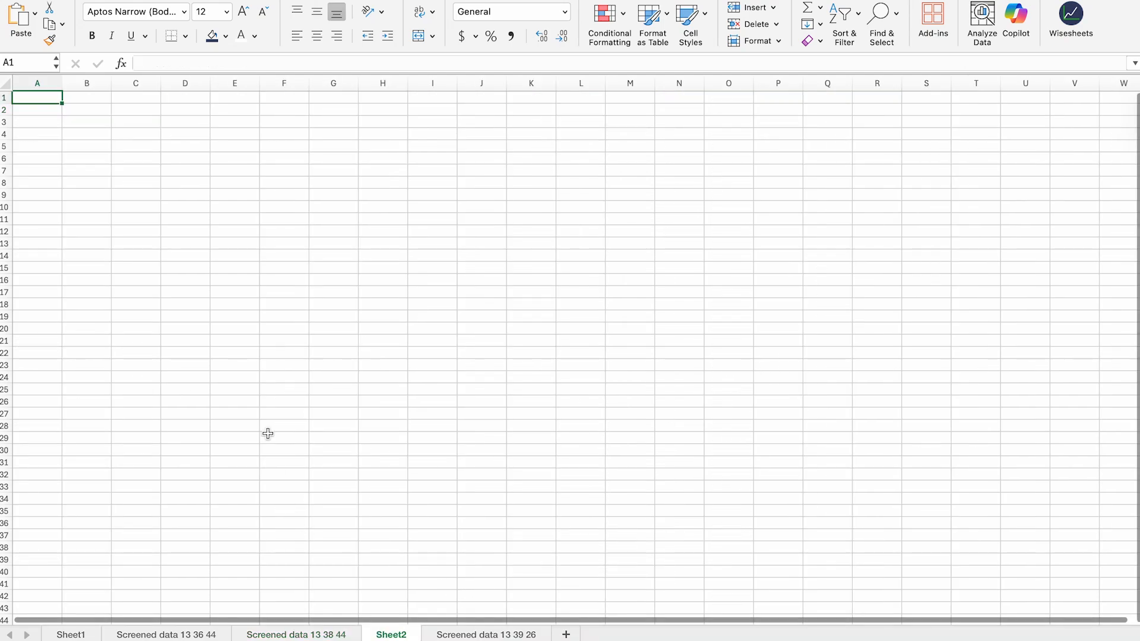
pyautogui.write('=')
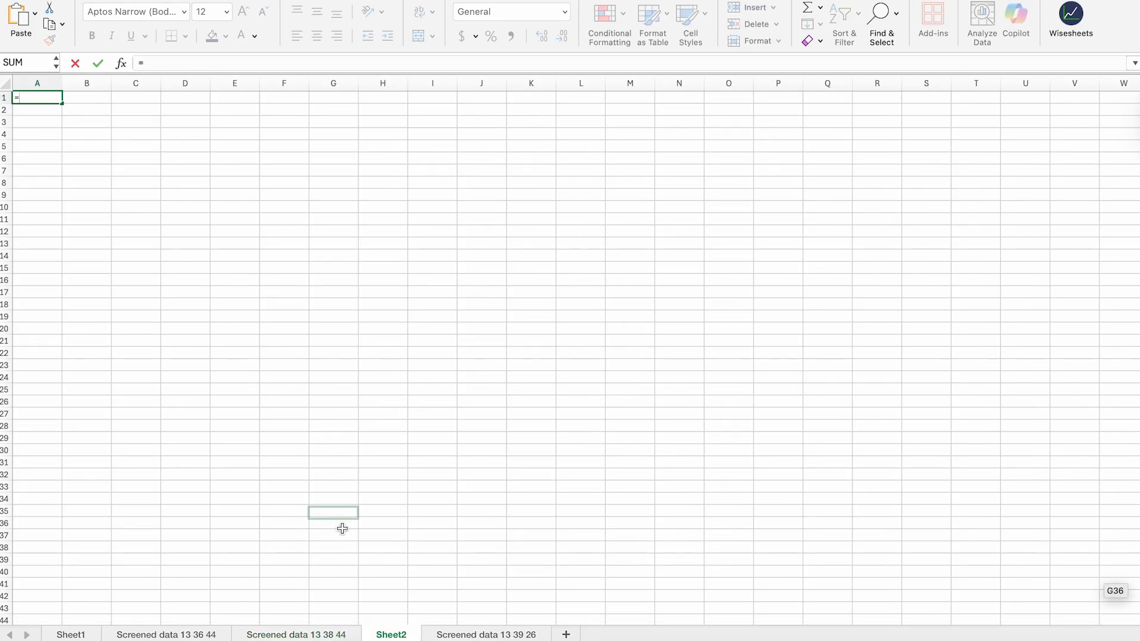
pyautogui.click(303, 634)
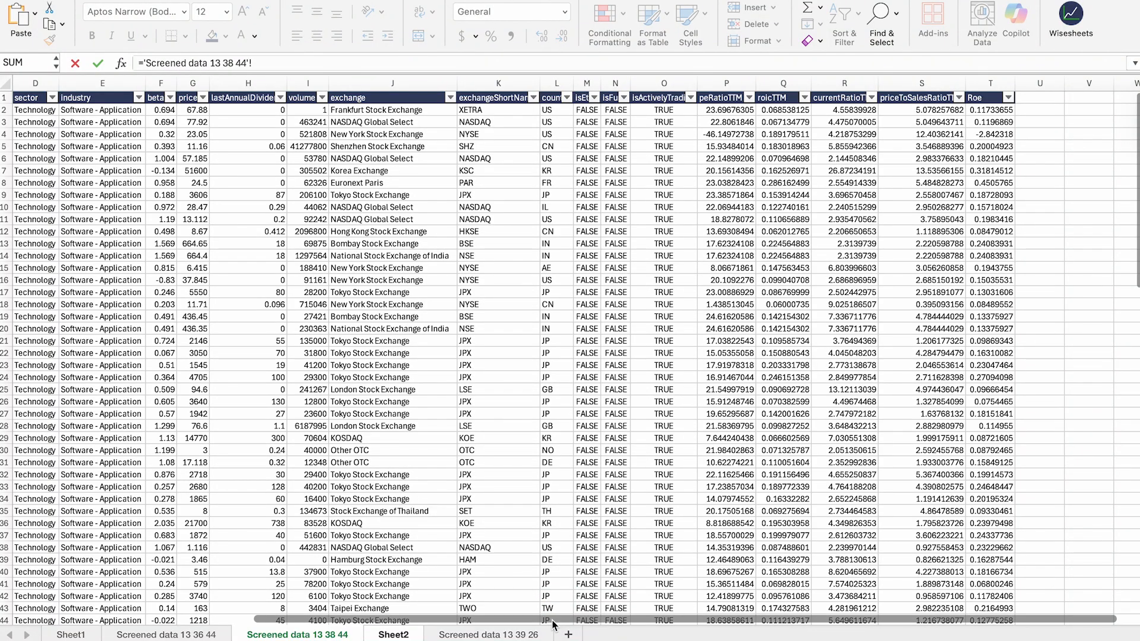
pyautogui.hscroll(-3, 559, 598)
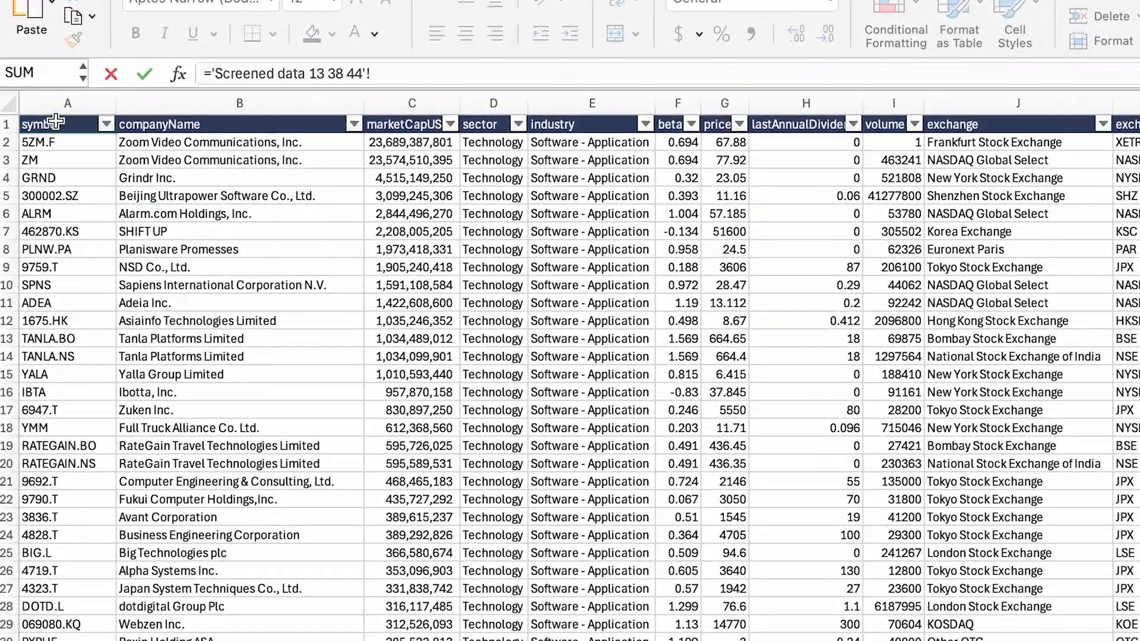
pyautogui.click(56, 122)
pyautogui.press('Return')
pyautogui.click(55, 122)
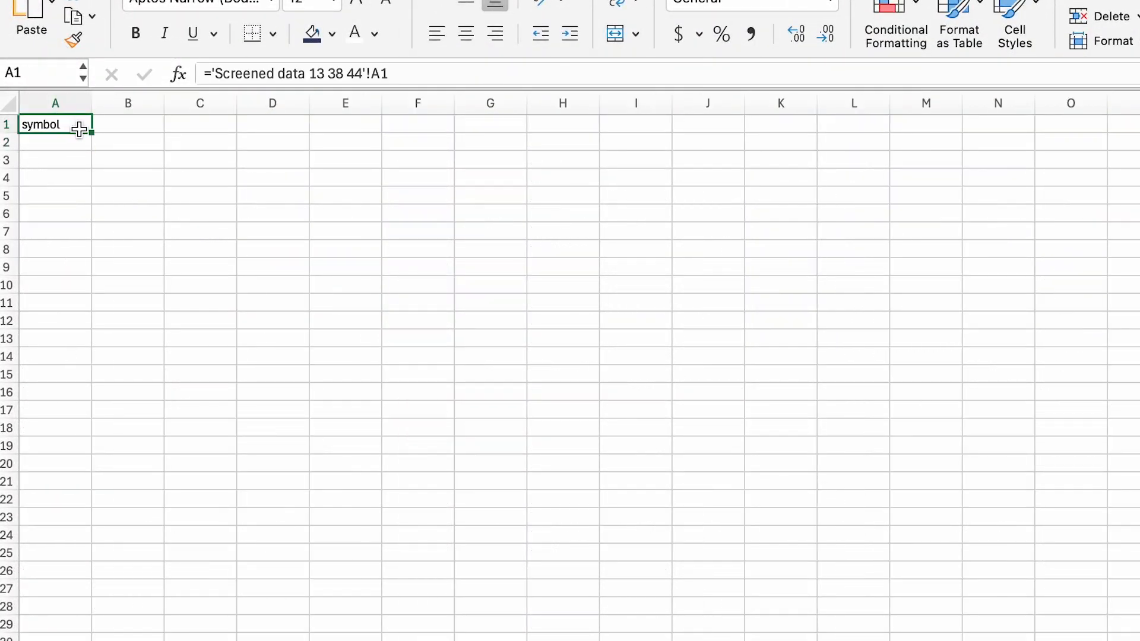
# Fill the A1 link across row 1 through column AK and clear the surplus cells from U1 onward
pyautogui.moveTo(92, 132); pyautogui.dragTo(851, 173)
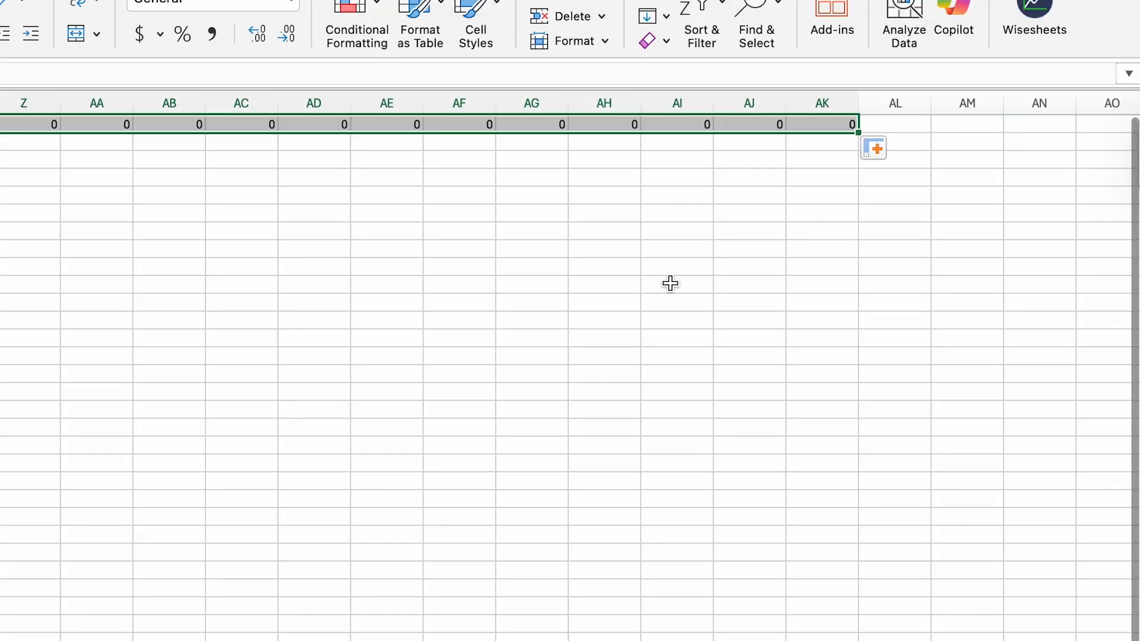
pyautogui.hscroll(-3, 454, 296)
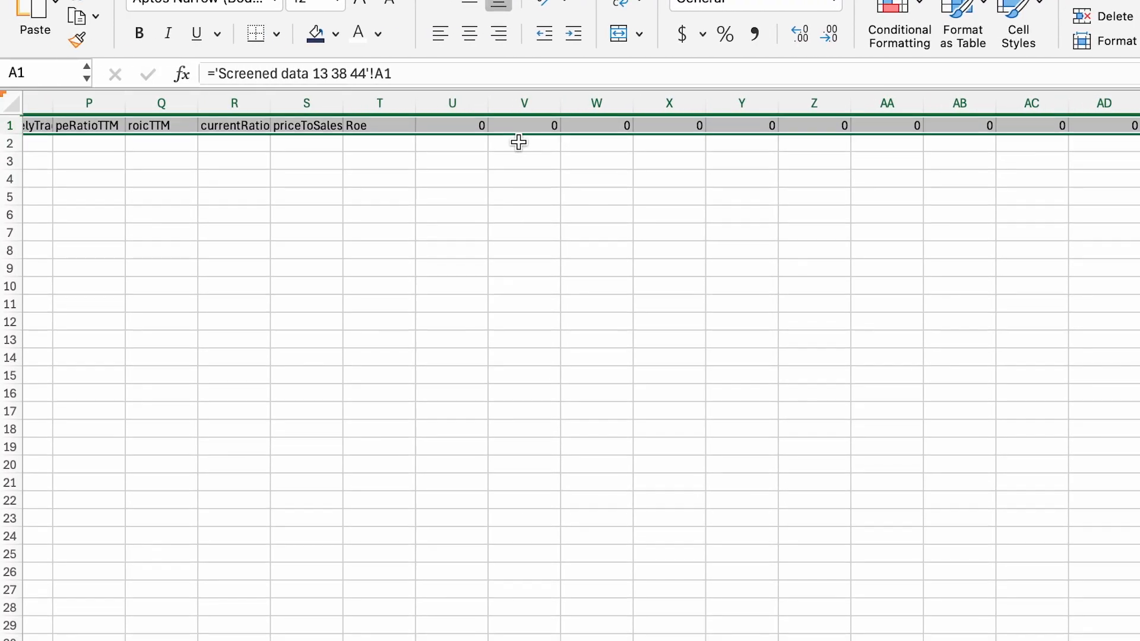
pyautogui.click(453, 123)
pyautogui.hotkey('ctrl', 'shift', 'Right')
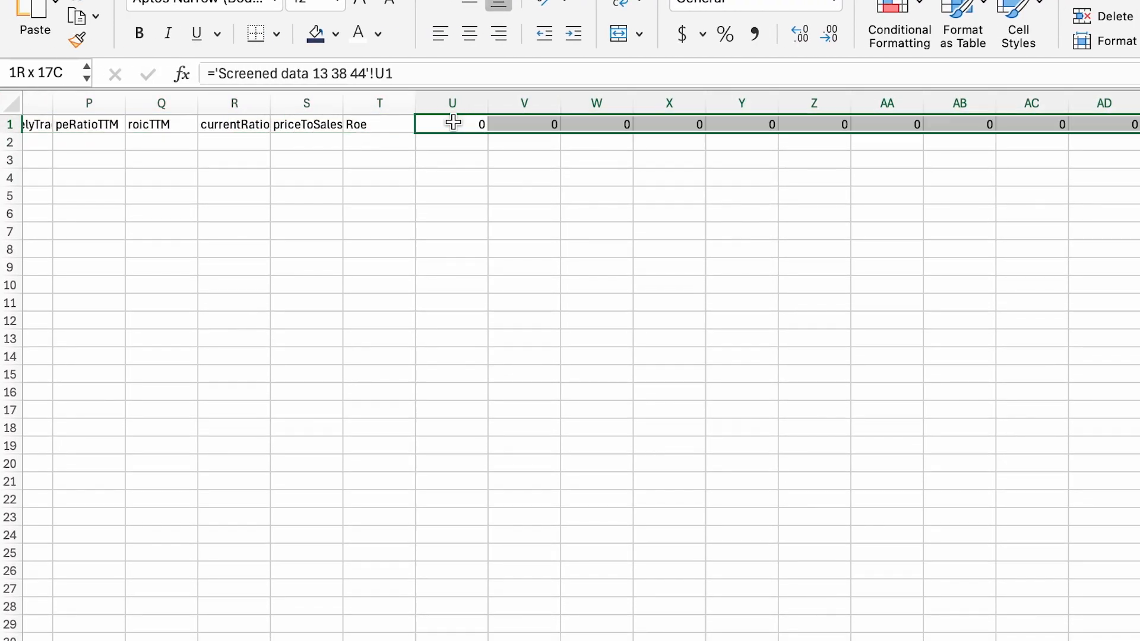
pyautogui.press('Delete')
# Fill the row 1 links in columns A to T down beyond row 184 to bring in all the stock rows
pyautogui.press('Left')
pyautogui.press('Left')
pyautogui.press('Left')
pyautogui.press('Left')
pyautogui.press('Left')
pyautogui.press('Left')
pyautogui.press('Left')
pyautogui.press('Left')
pyautogui.press('Left')
pyautogui.press('Left')
pyautogui.press('Left')
pyautogui.press('Left')
pyautogui.press('Left')
pyautogui.press('Left')
pyautogui.press('Left')
pyautogui.press('Left')
pyautogui.press('Left')
pyautogui.press('Left')
pyautogui.press('Left')
pyautogui.press('Left')
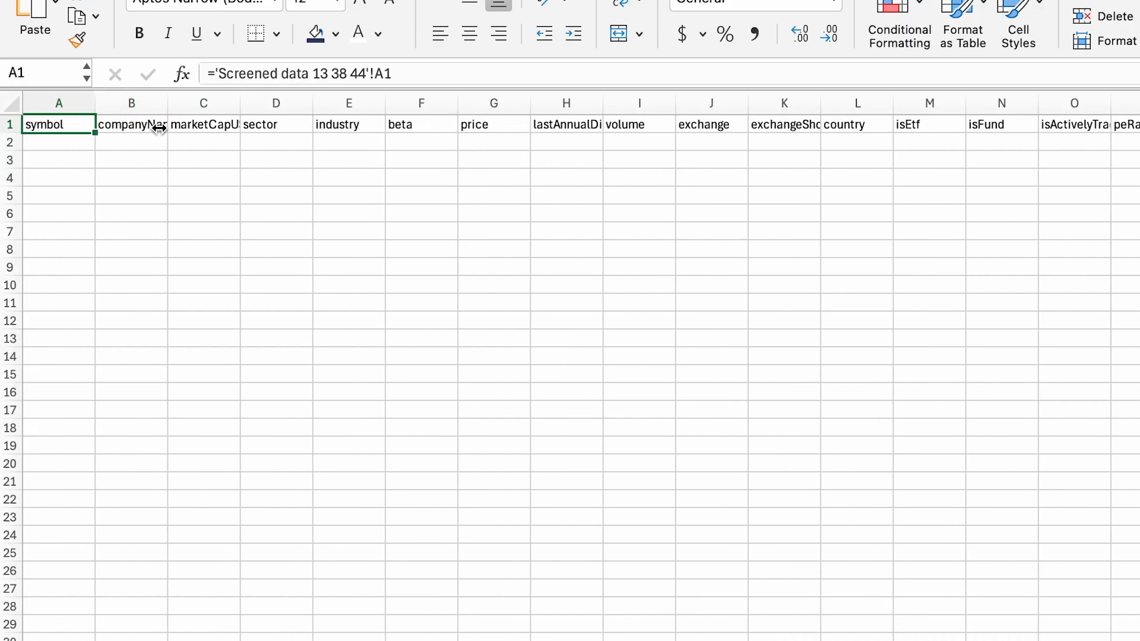
pyautogui.moveTo(95, 136); pyautogui.dragTo(836, 537)
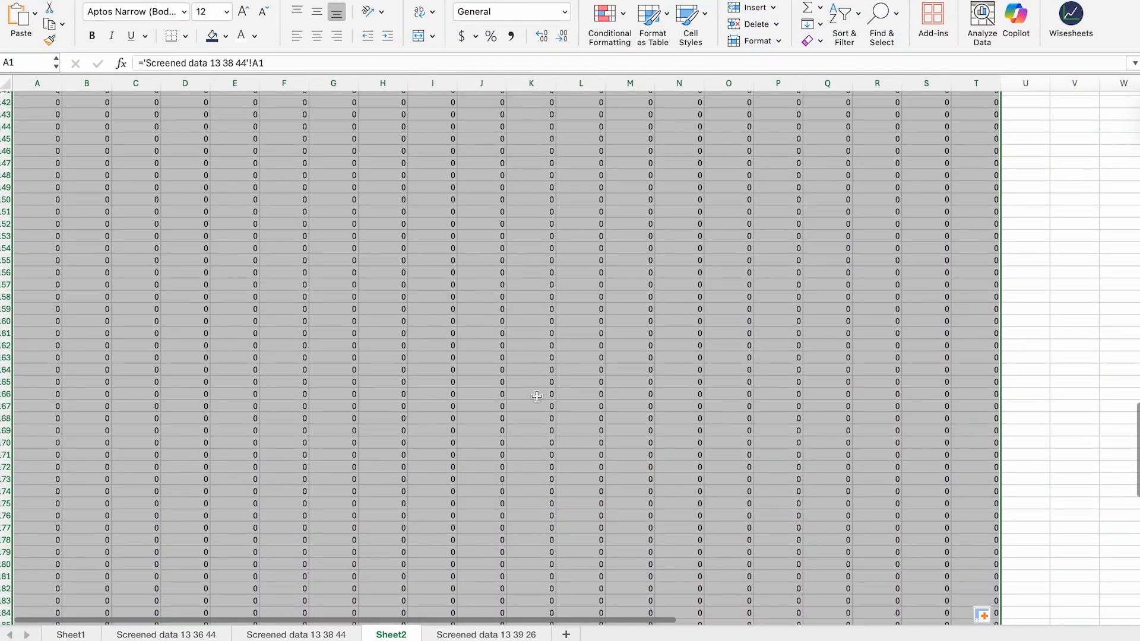
# Clear the surplus zero-filled rows in columns A to T from row 117 down
pyautogui.scroll(-10, 537, 396)
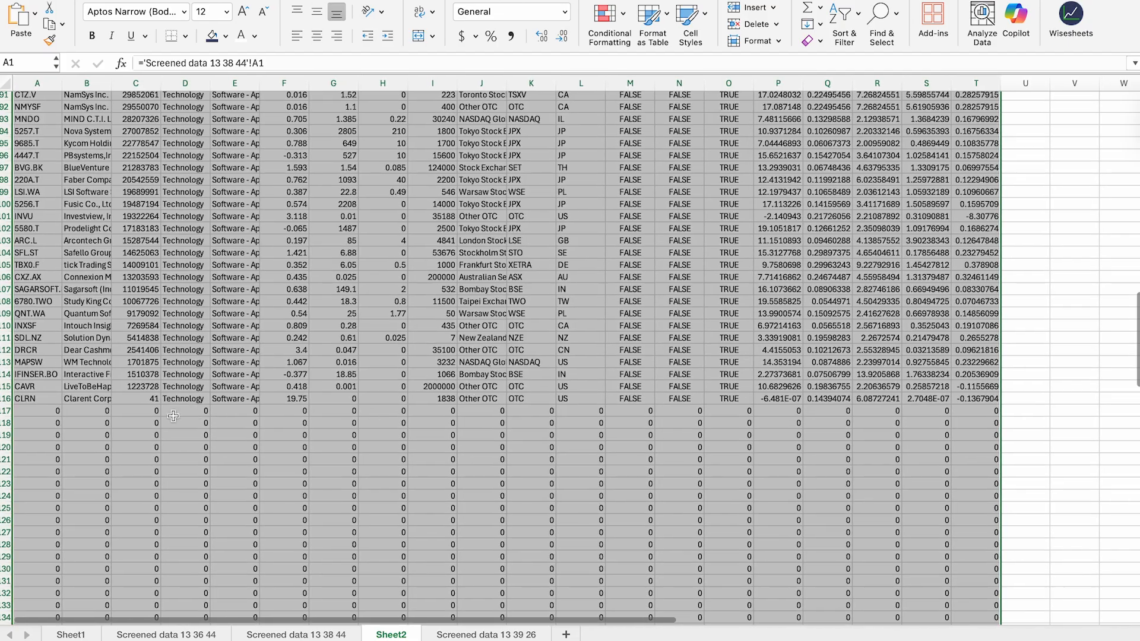
pyautogui.click(55, 409)
pyautogui.hotkey('ctrl', 'shift', 'Right')
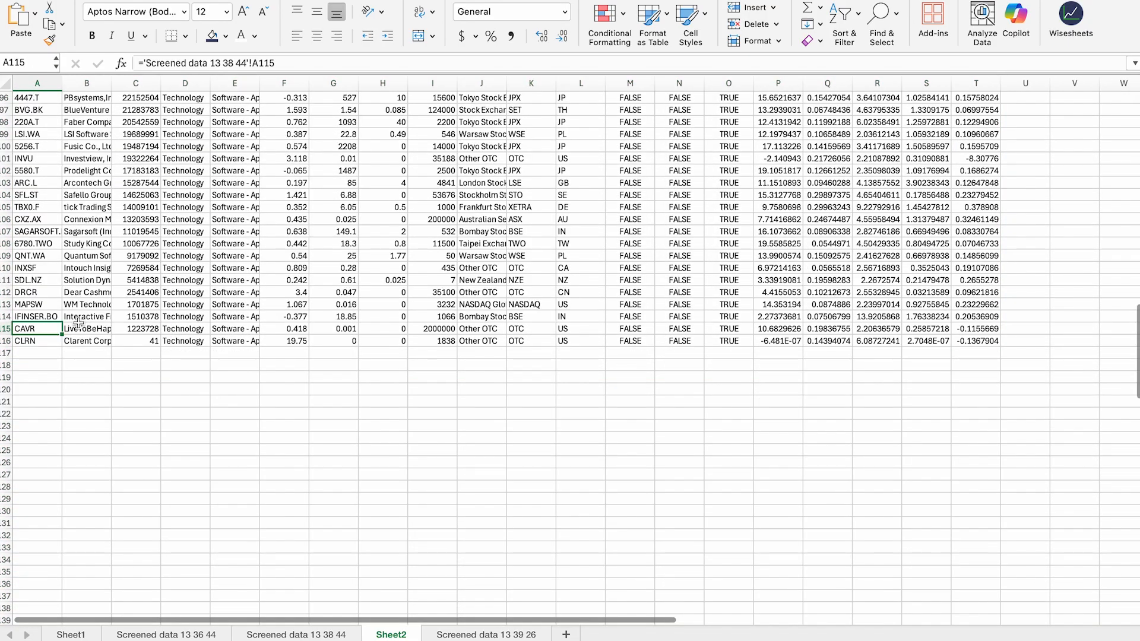
# Copy the header row of the Screened data 13 38 44 sheet and paste only its formatting onto Sheet2's A1:T1
pyautogui.scroll(20, 711, 193)
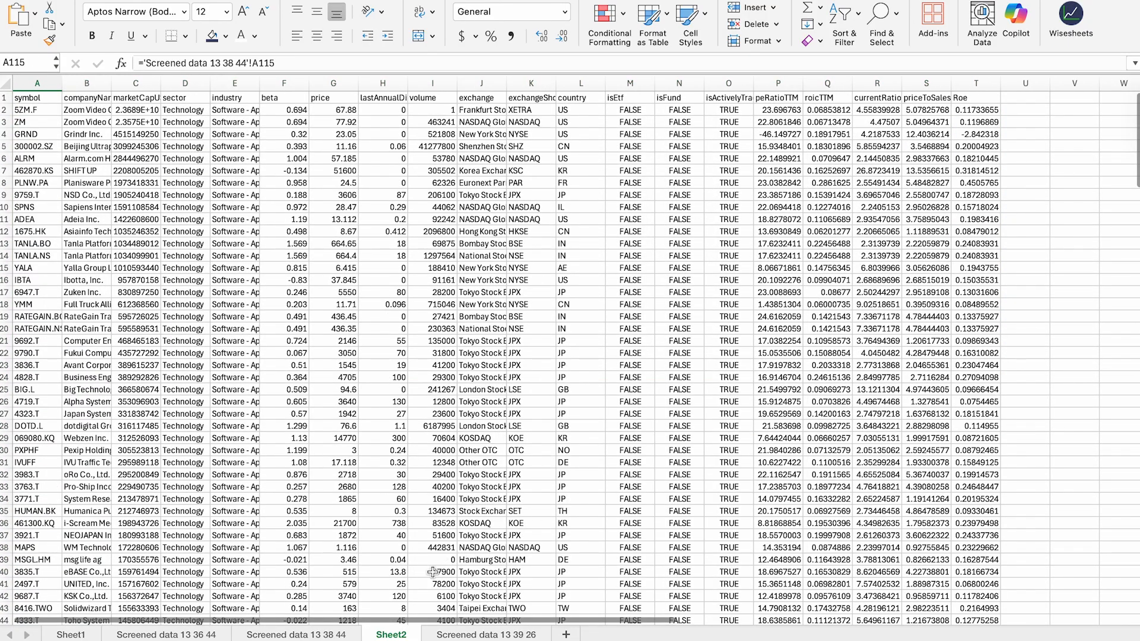
pyautogui.click(331, 636)
pyautogui.click(48, 98)
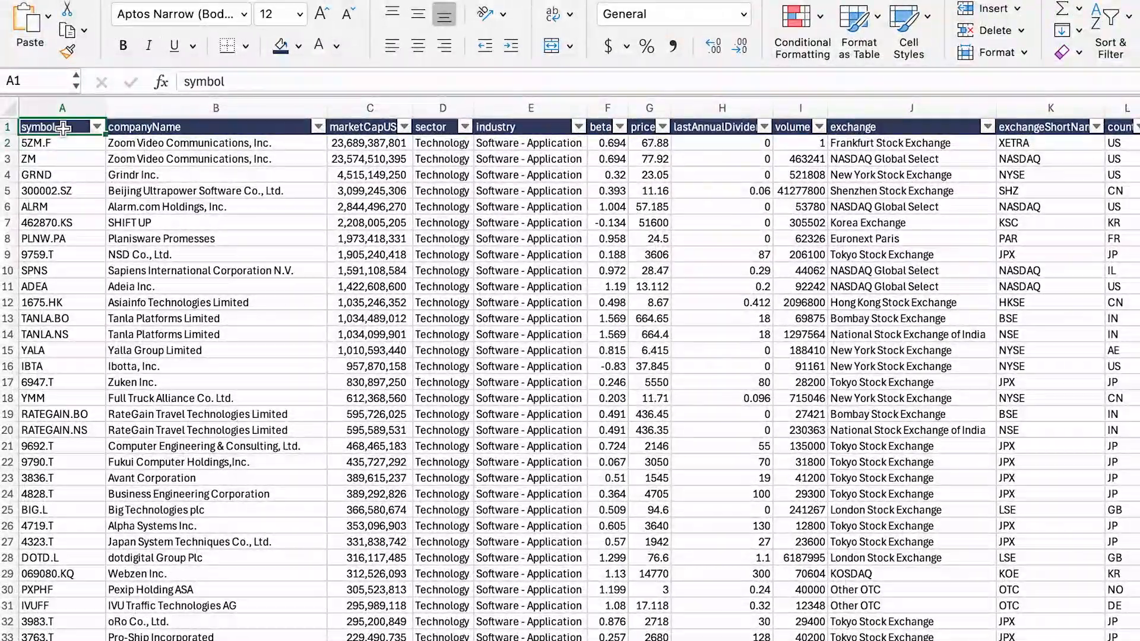
pyautogui.hotkey('ctrl', 'shift', 'Right')
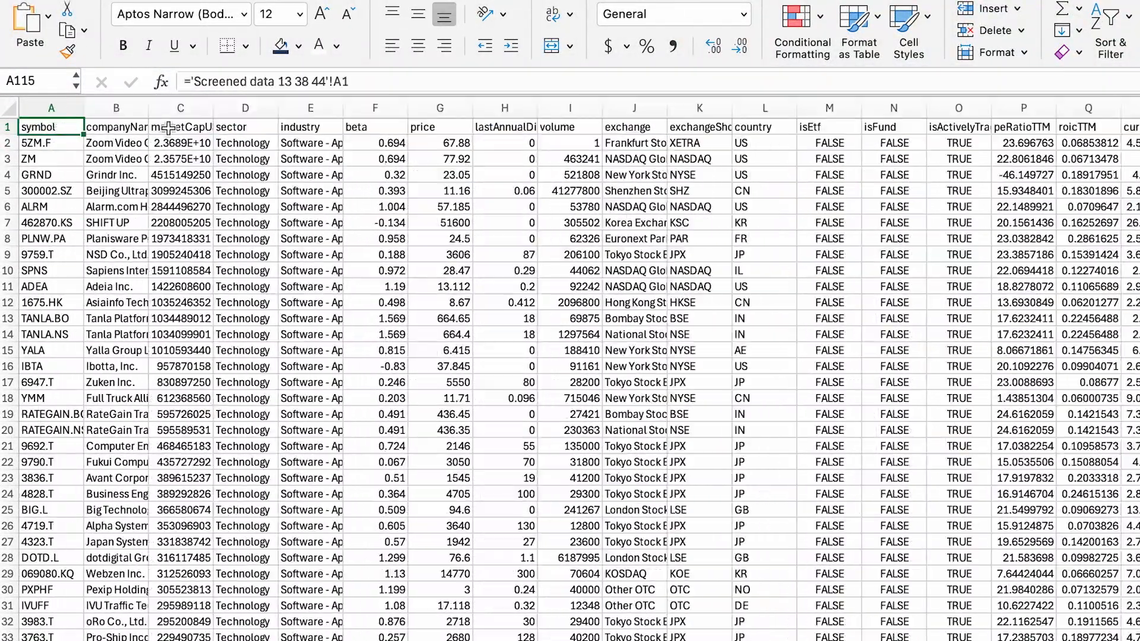
pyautogui.moveTo(52, 127)
pyautogui.mouseDown()
pyautogui.moveTo(1031, 126)
pyautogui.moveTo(987, 125)
pyautogui.mouseUp()
pyautogui.click(42, 48)
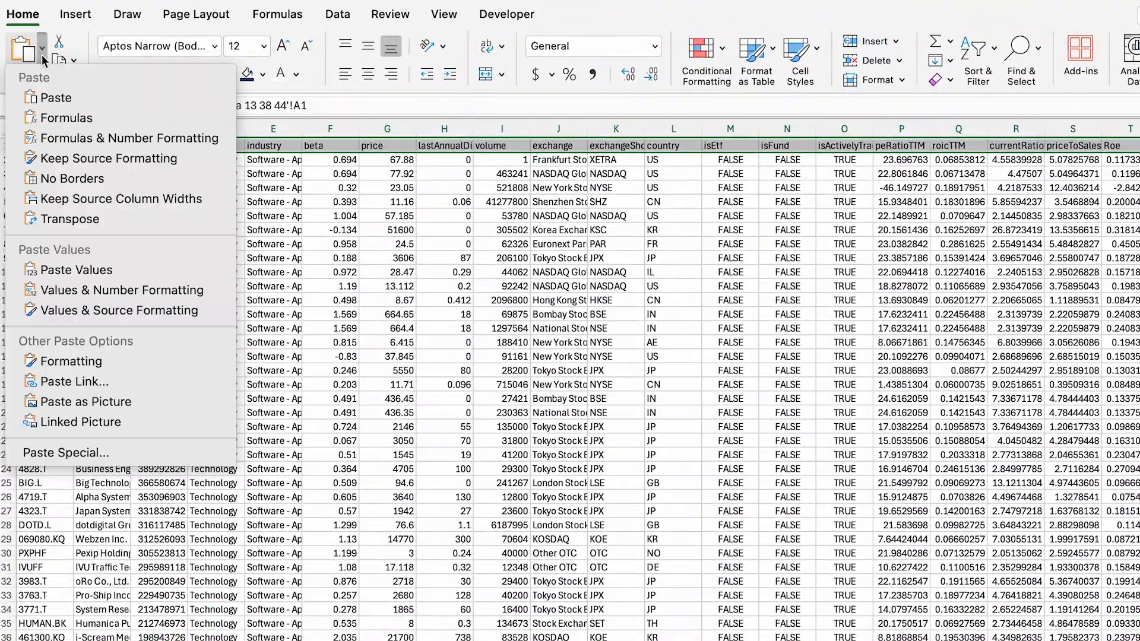
pyautogui.click(89, 358)
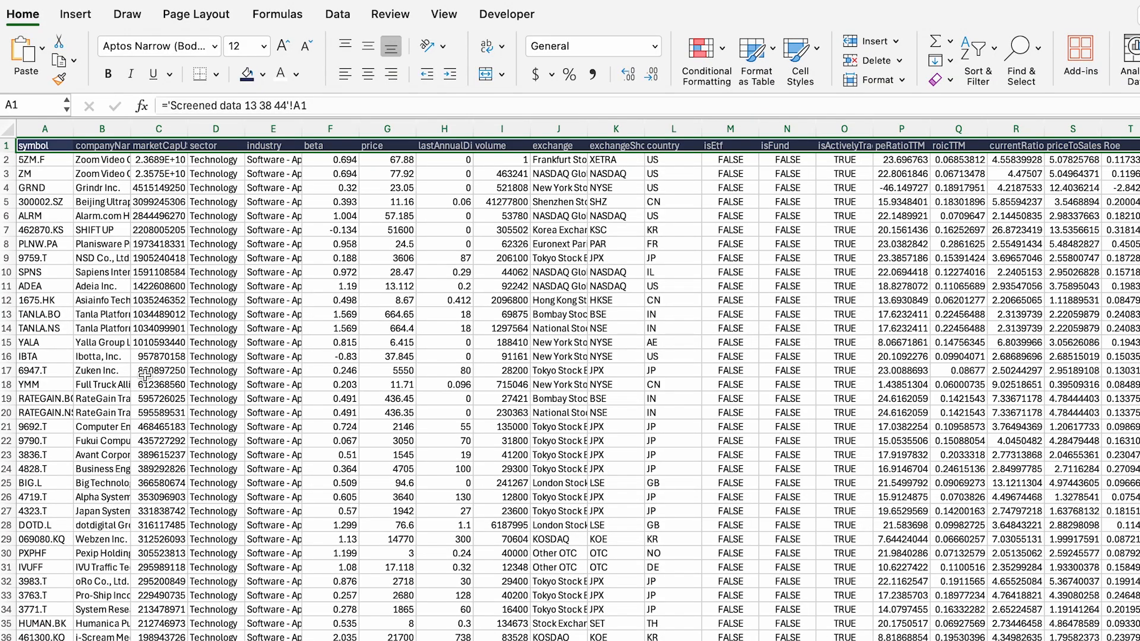
pyautogui.click(615, 272)
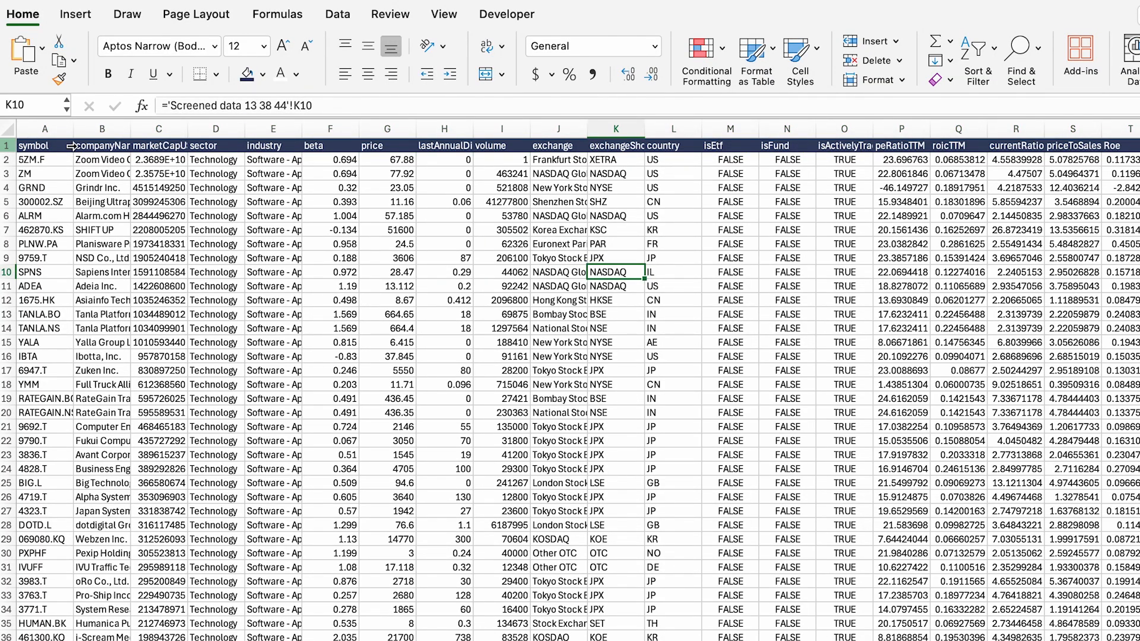
# Add filters to the whole linked stock table in columns A to T of Sheet2
pyautogui.click(49, 145)
pyautogui.press('super+shift+Right')
pyautogui.press('super+shift+Down')
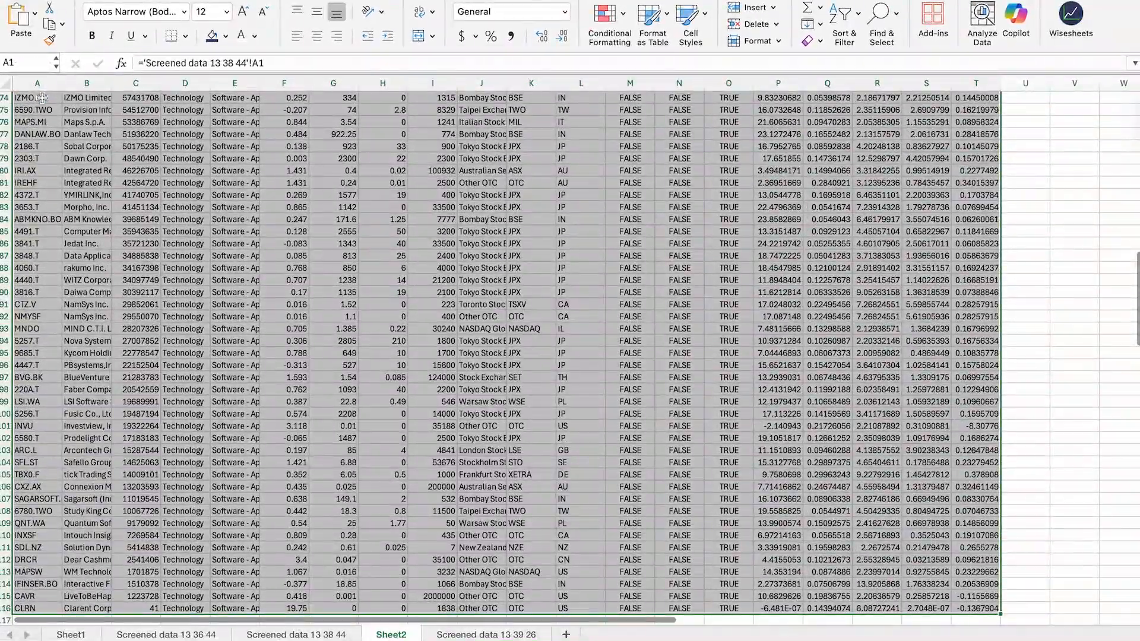
pyautogui.click(839, 26)
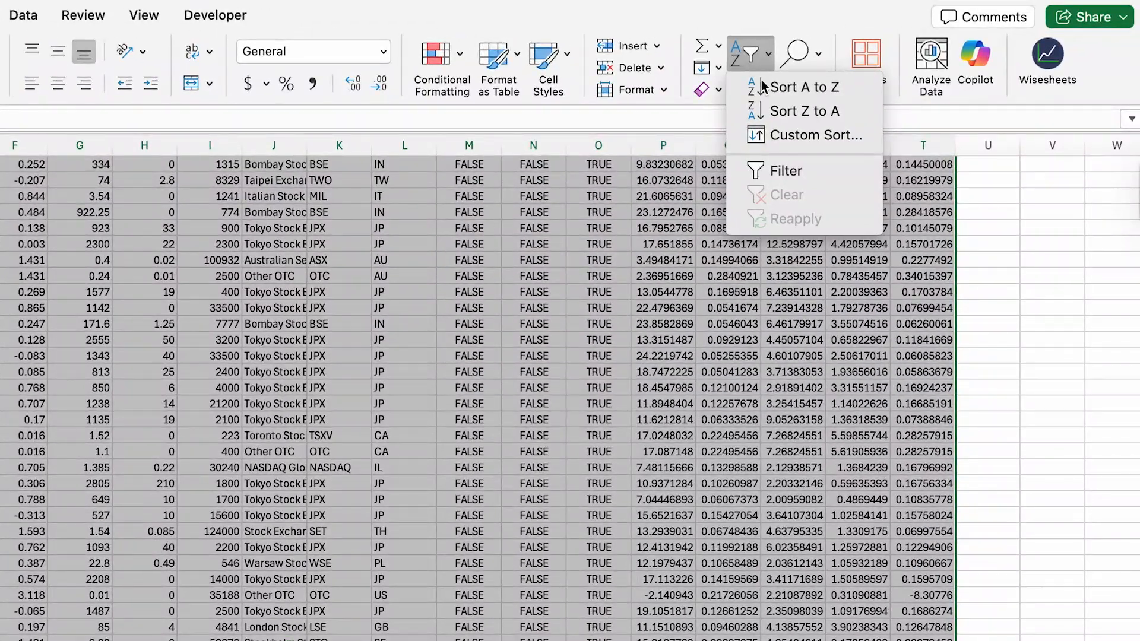
pyautogui.click(864, 102)
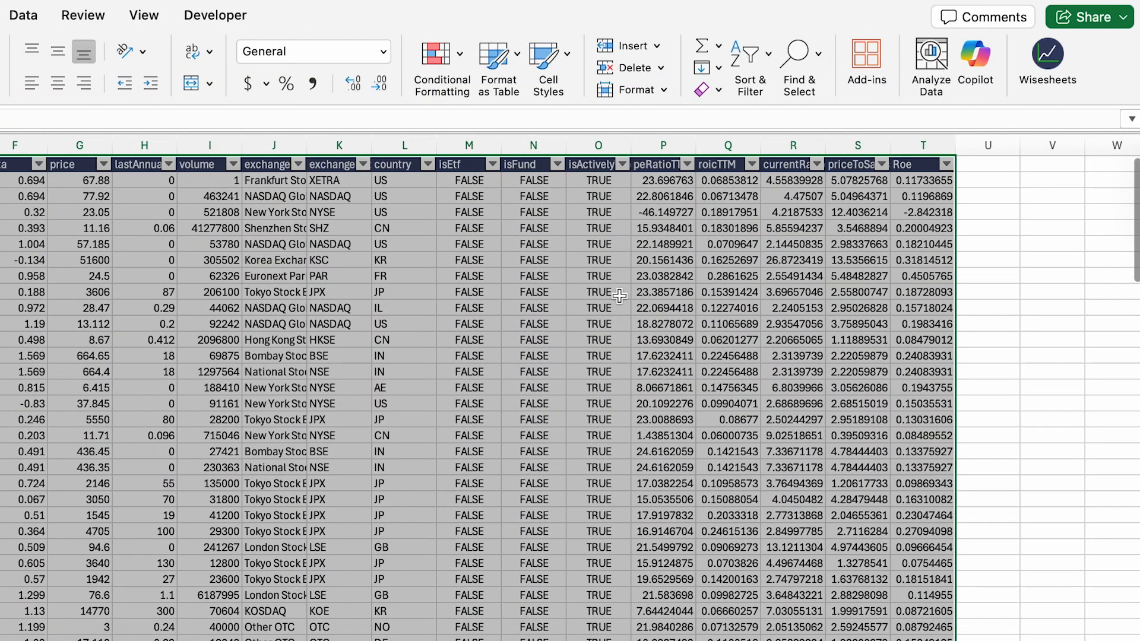
pyautogui.click(793, 277)
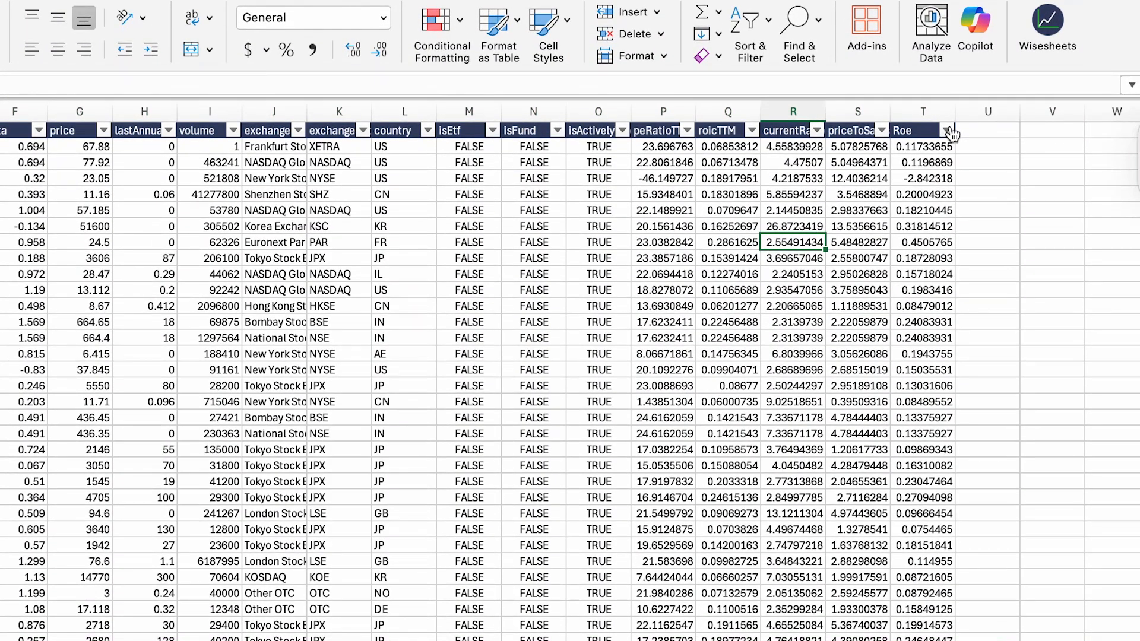
# Sort the linked stock table by the Roe column in ascending order and close the filter window
pyautogui.click(948, 132)
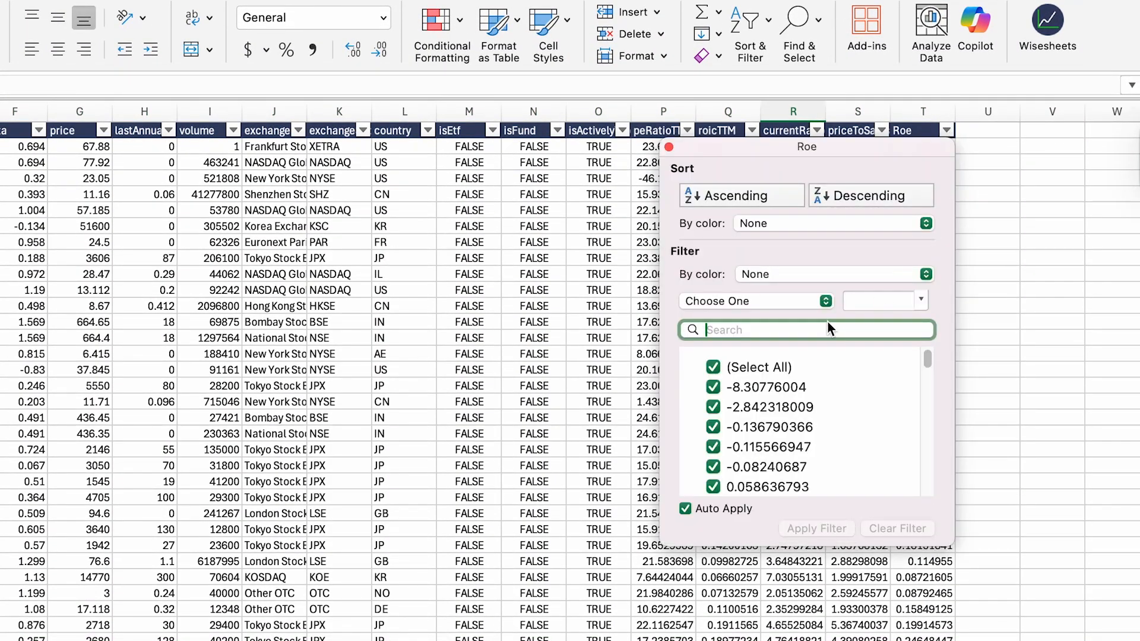
pyautogui.click(772, 204)
pyautogui.moveTo(758, 149); pyautogui.dragTo(491, 174)
pyautogui.click(579, 214)
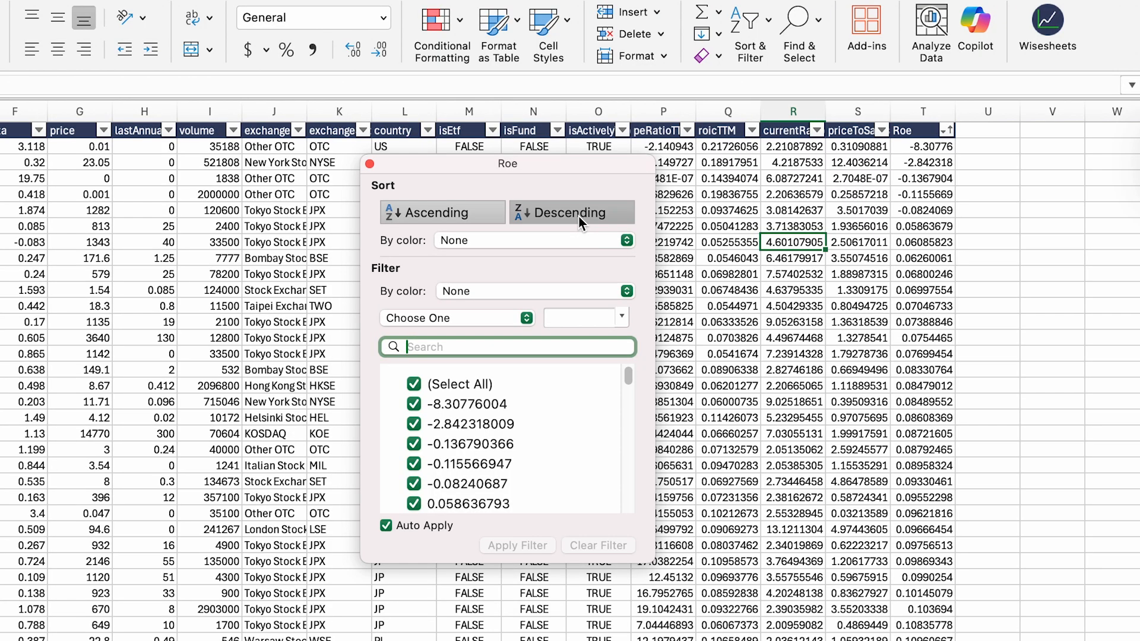
pyautogui.click(420, 215)
pyautogui.click(369, 163)
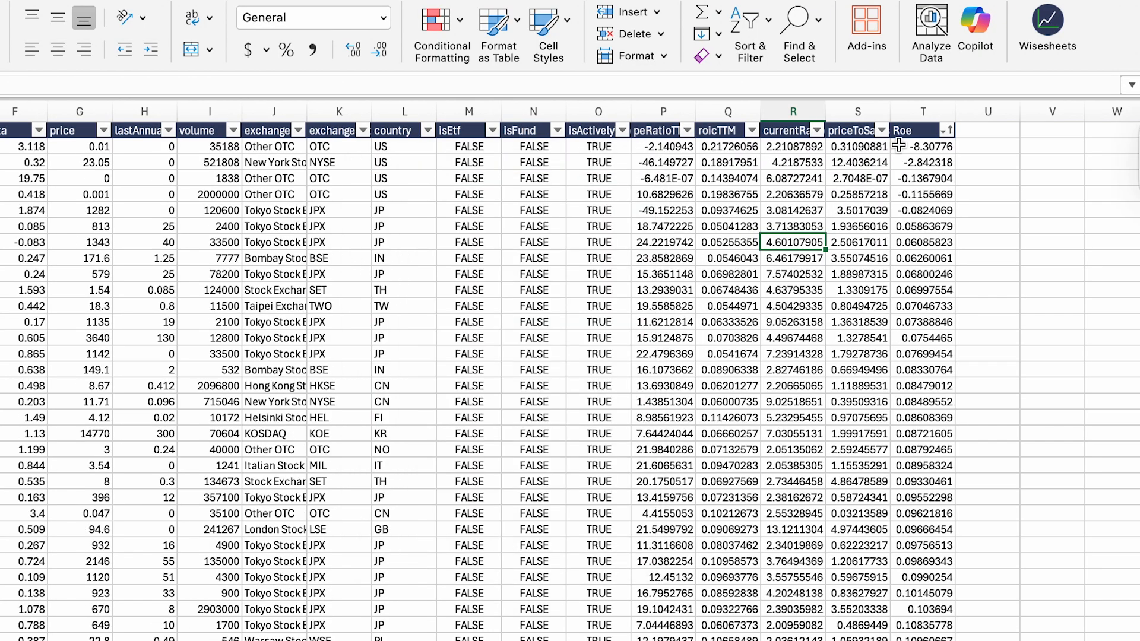
# Open the Wisesheets Functions view and follow its link to the Available Data page
pyautogui.click(979, 128)
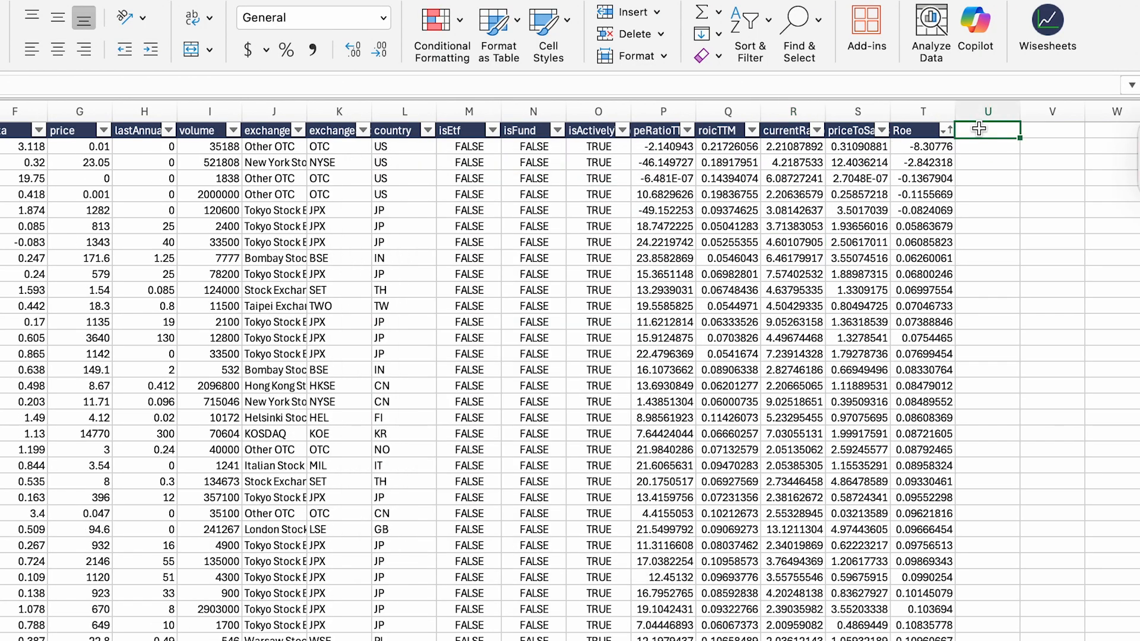
pyautogui.click(1048, 36)
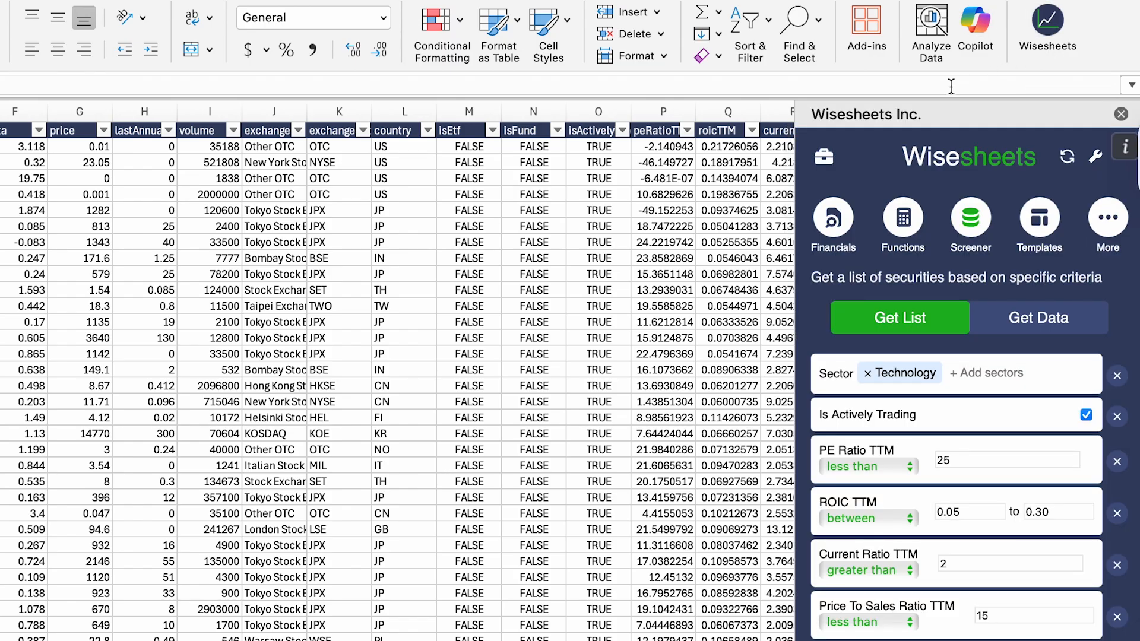
pyautogui.click(906, 220)
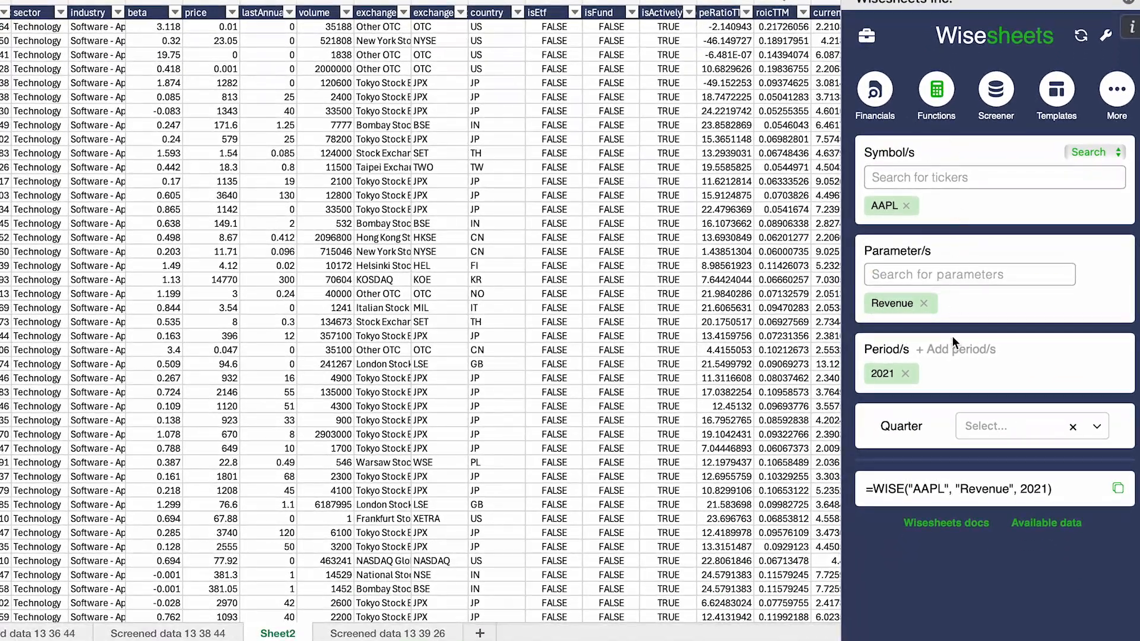
pyautogui.click(1049, 523)
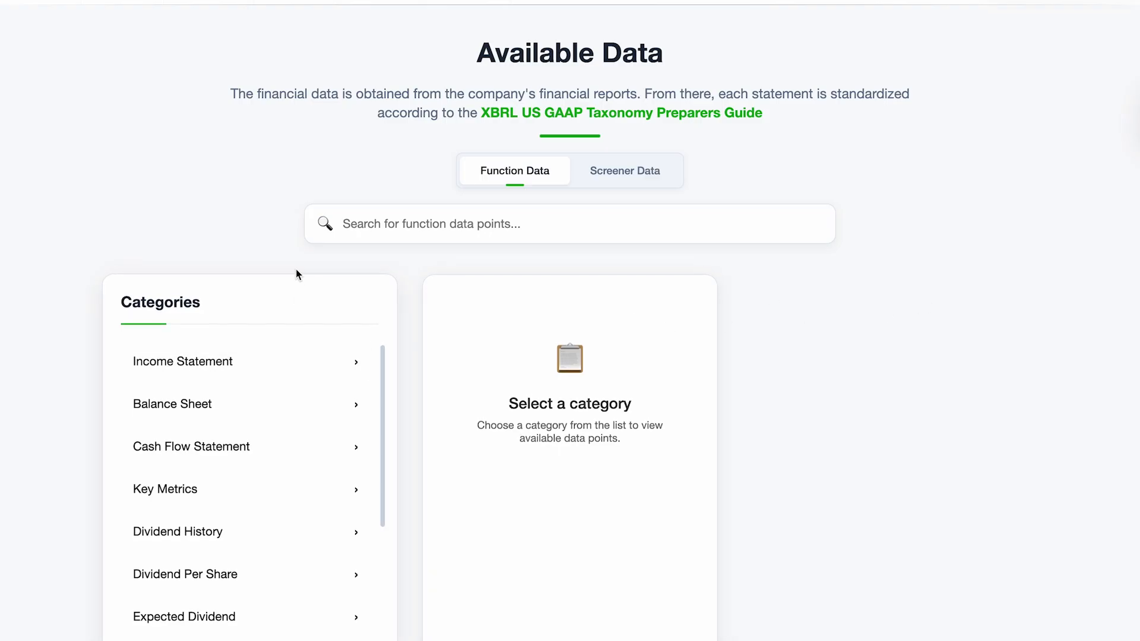
# Browse the function data categories, including Income Statement, Balance Sheet, Cash Flow Statement and Key Metrics
pyautogui.scroll(-3, 296, 271)
pyautogui.scroll(-1, 276, 346)
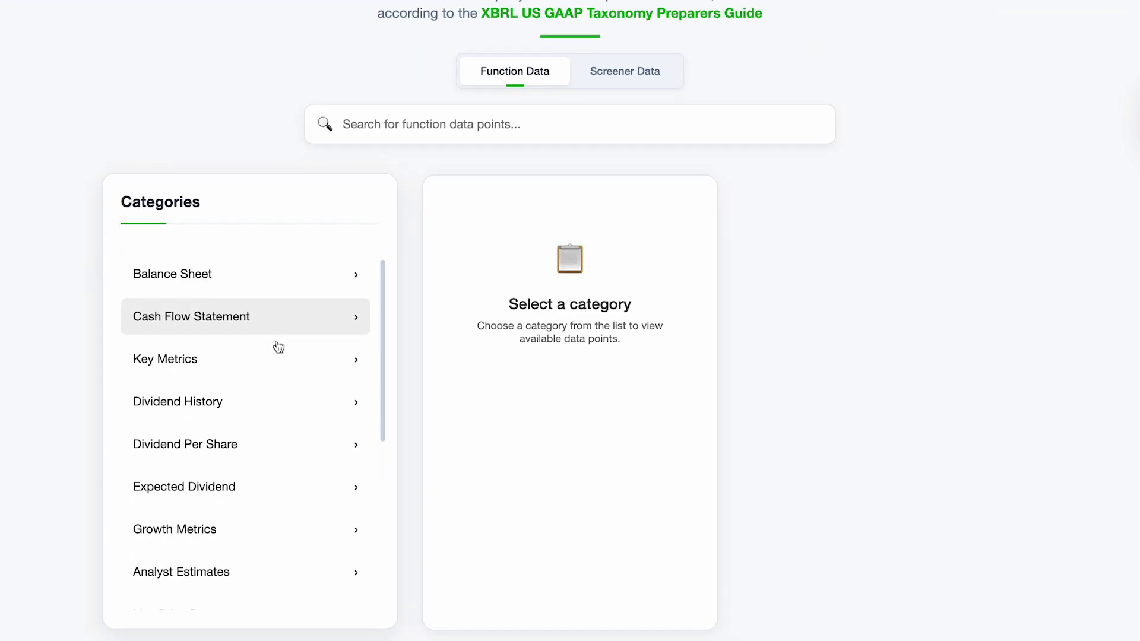
pyautogui.scroll(1, 278, 346)
pyautogui.click(180, 277)
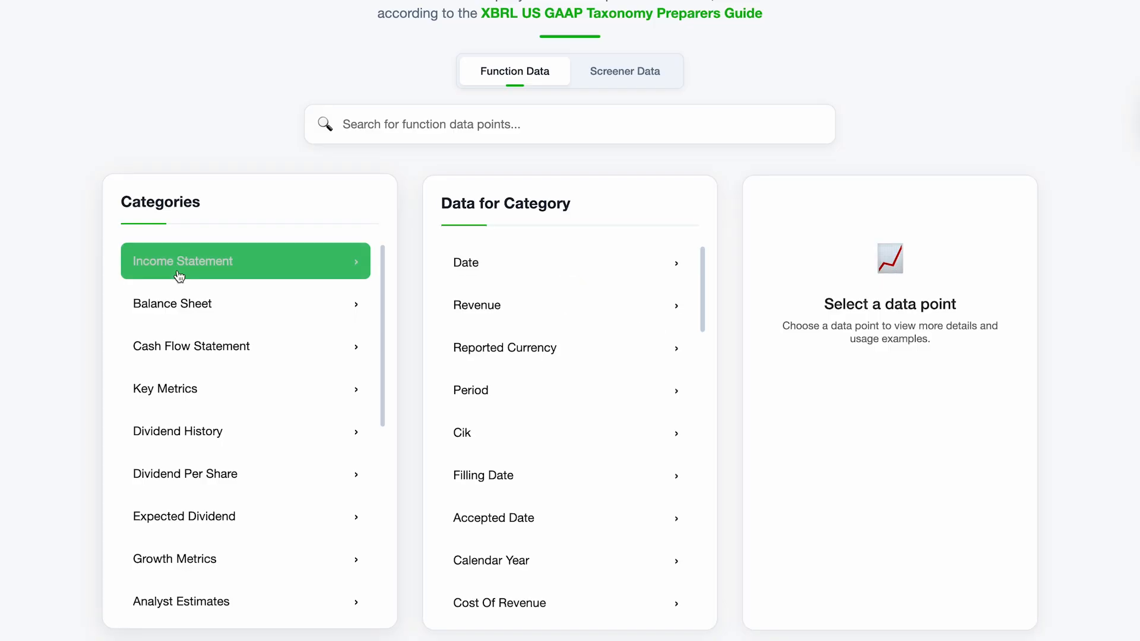
pyautogui.scroll(-3, 537, 348)
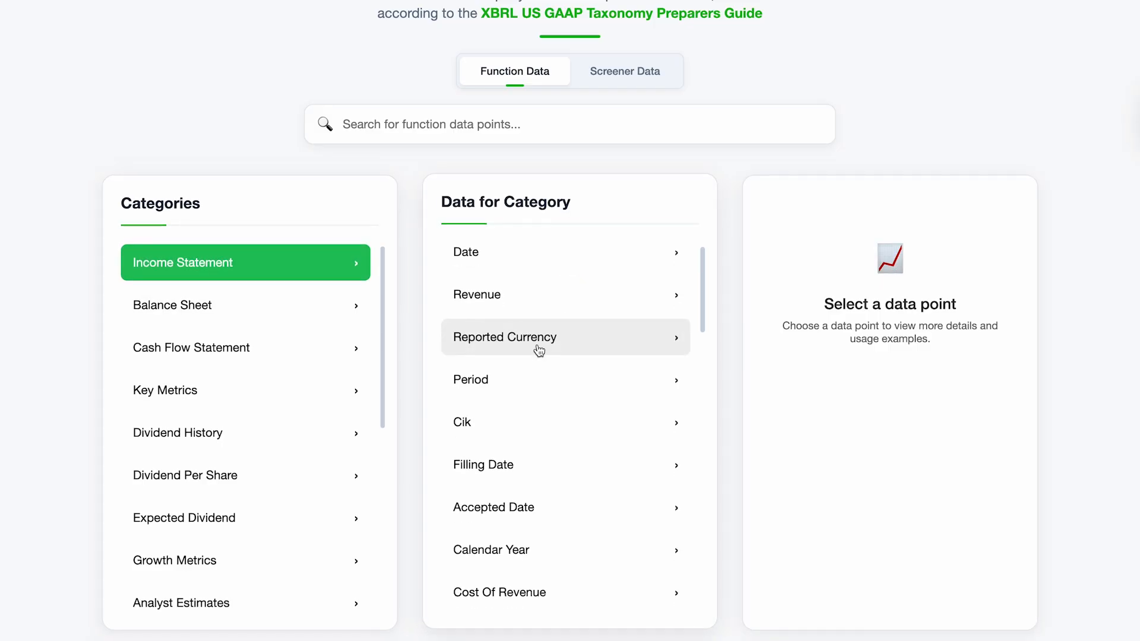
pyautogui.click(204, 309)
pyautogui.click(214, 363)
pyautogui.click(203, 395)
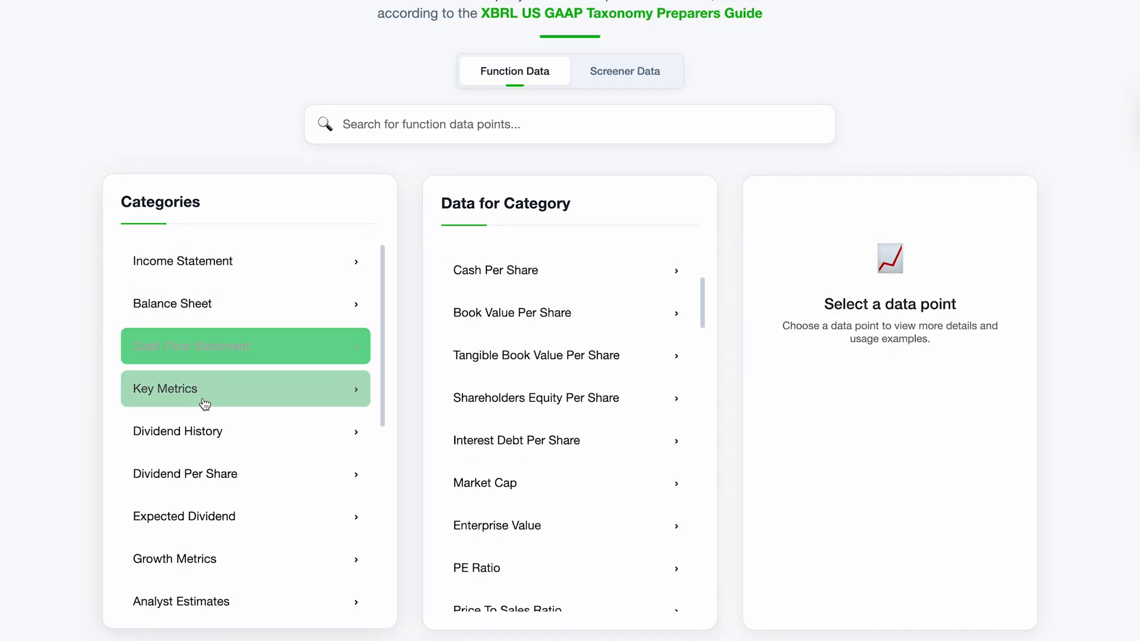
pyautogui.scroll(-1, 252, 507)
pyautogui.scroll(-6, 237, 509)
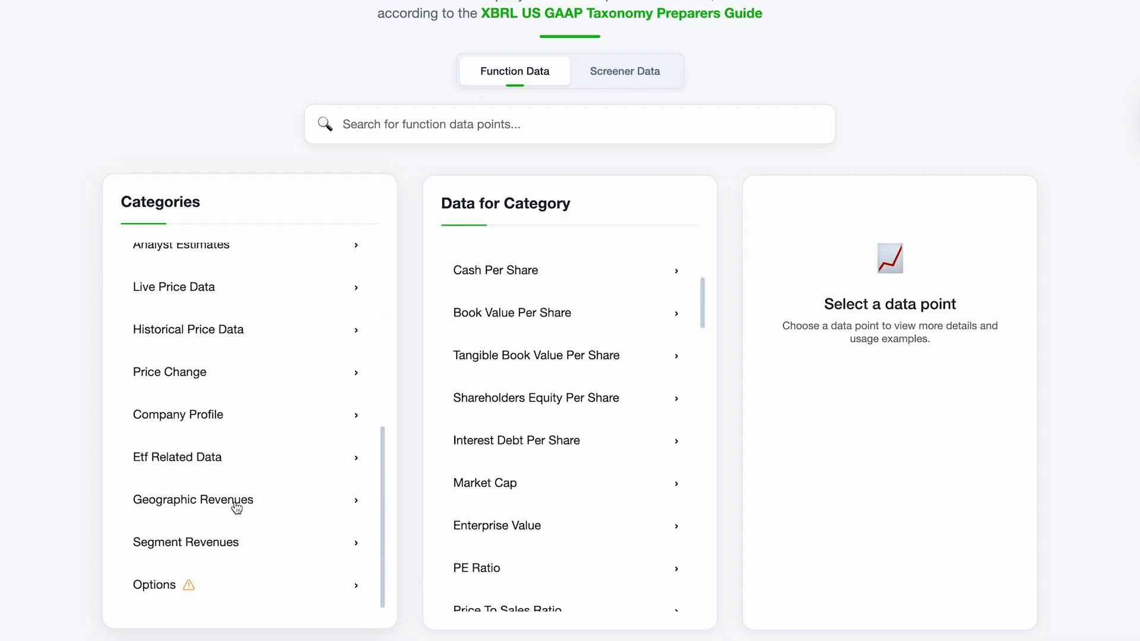
# Find Free Cash Flow among the Cash Flow Statement data points and view its WISE formula examples
pyautogui.scroll(6, 236, 509)
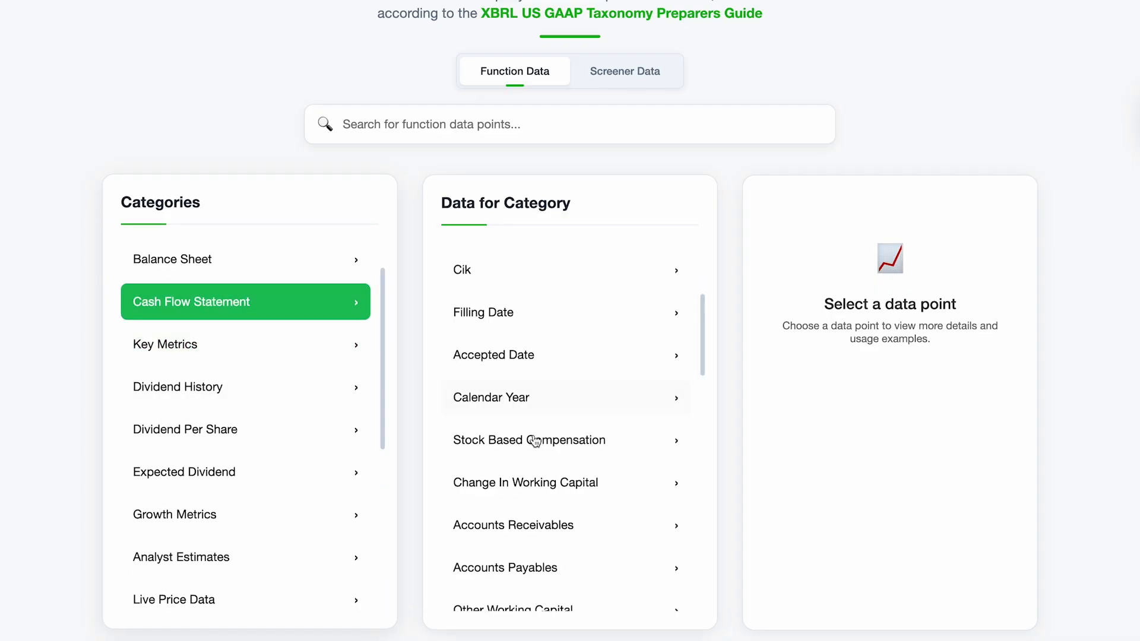
pyautogui.scroll(-6, 545, 451)
pyautogui.scroll(-10, 546, 453)
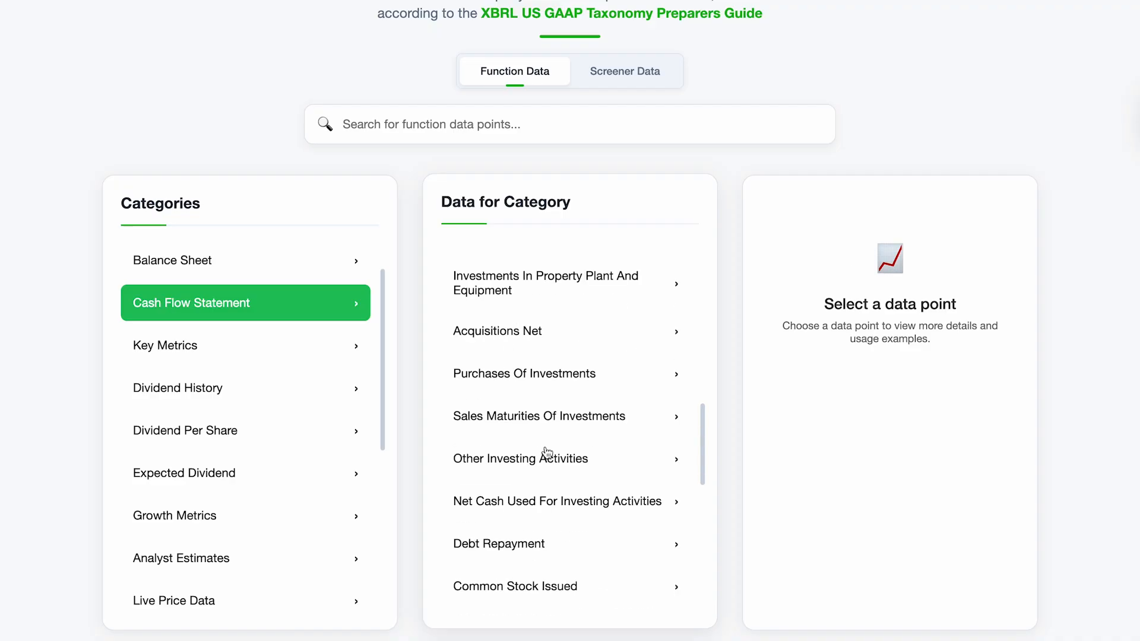
pyautogui.click(544, 524)
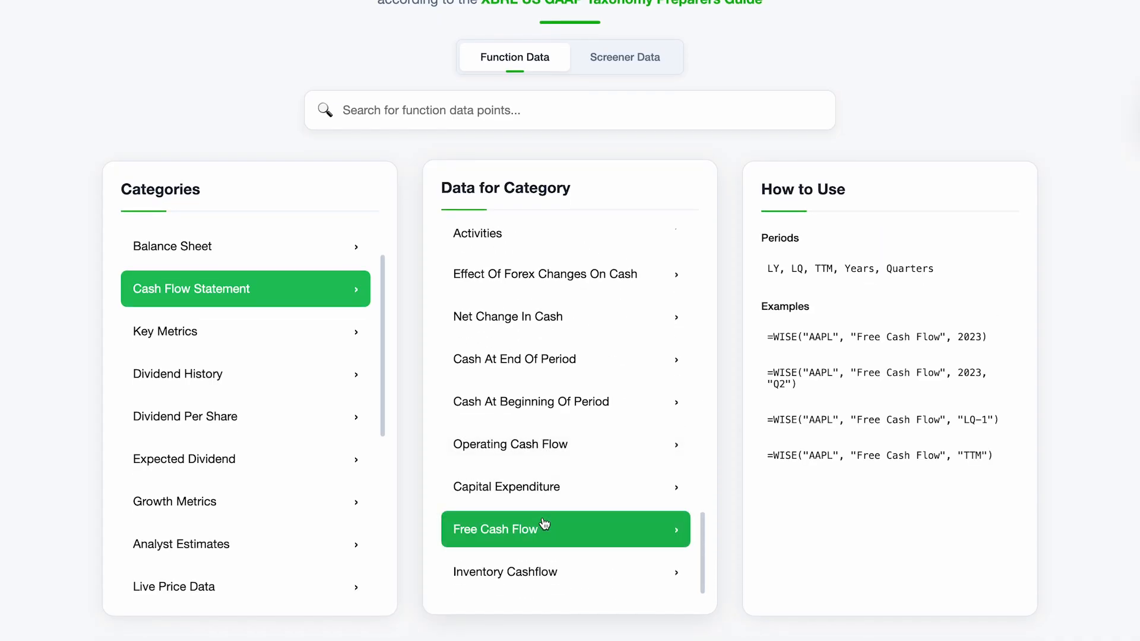
pyautogui.scroll(4, 762, 156)
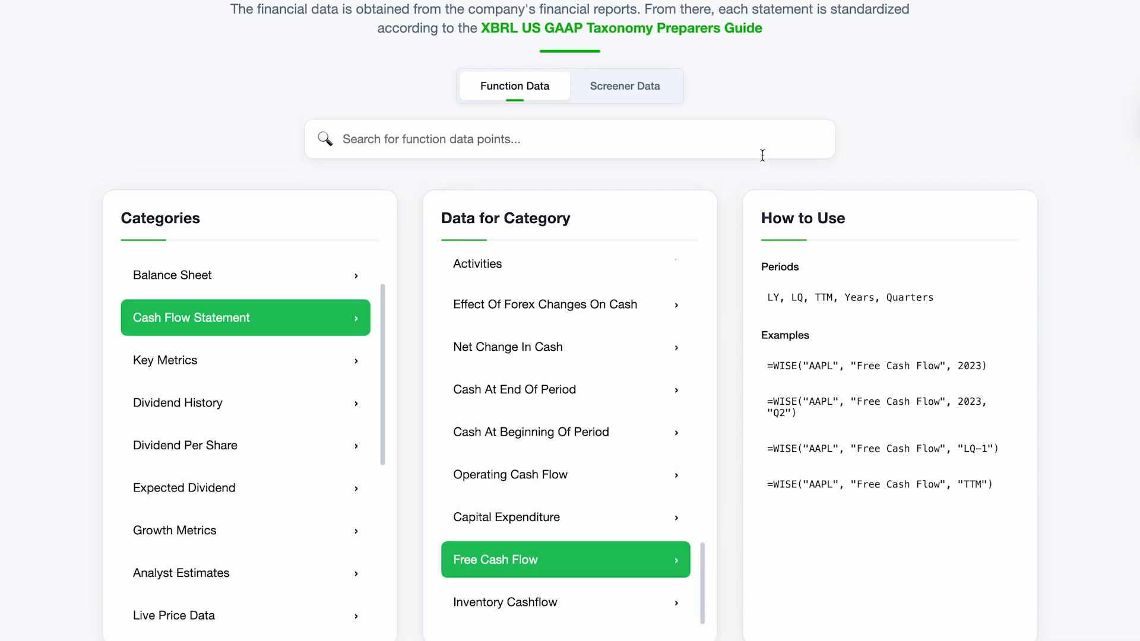
pyautogui.scroll(-2, 763, 158)
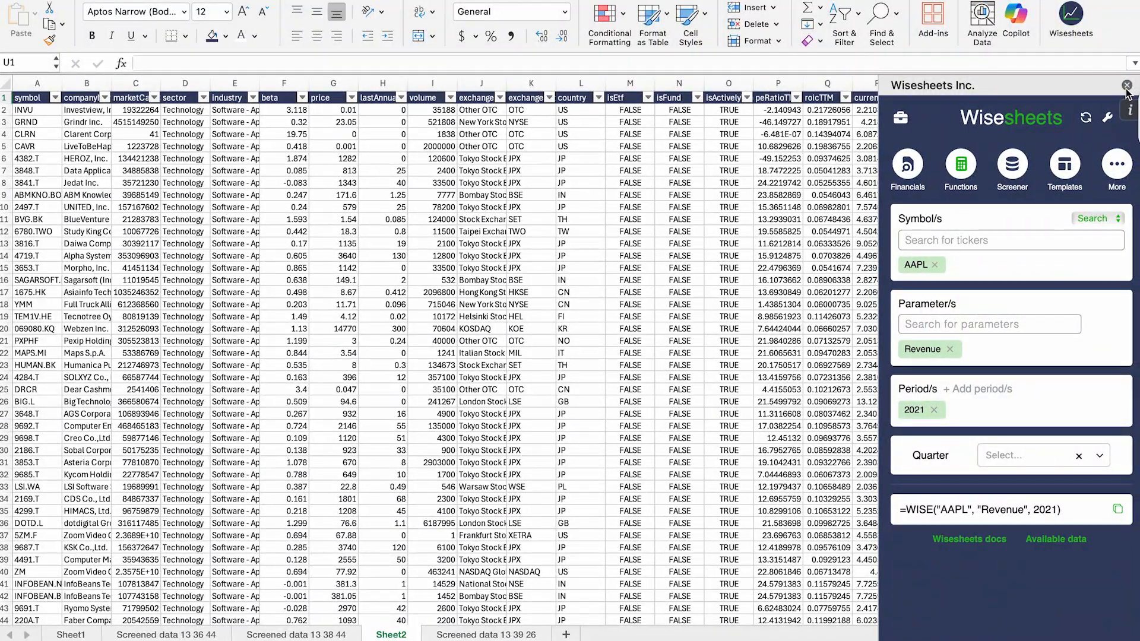
# Close the Wisesheets pane and add the header "Free cash flow" in U1 of the Screened data 13 38 44 sheet
pyautogui.click(1126, 85)
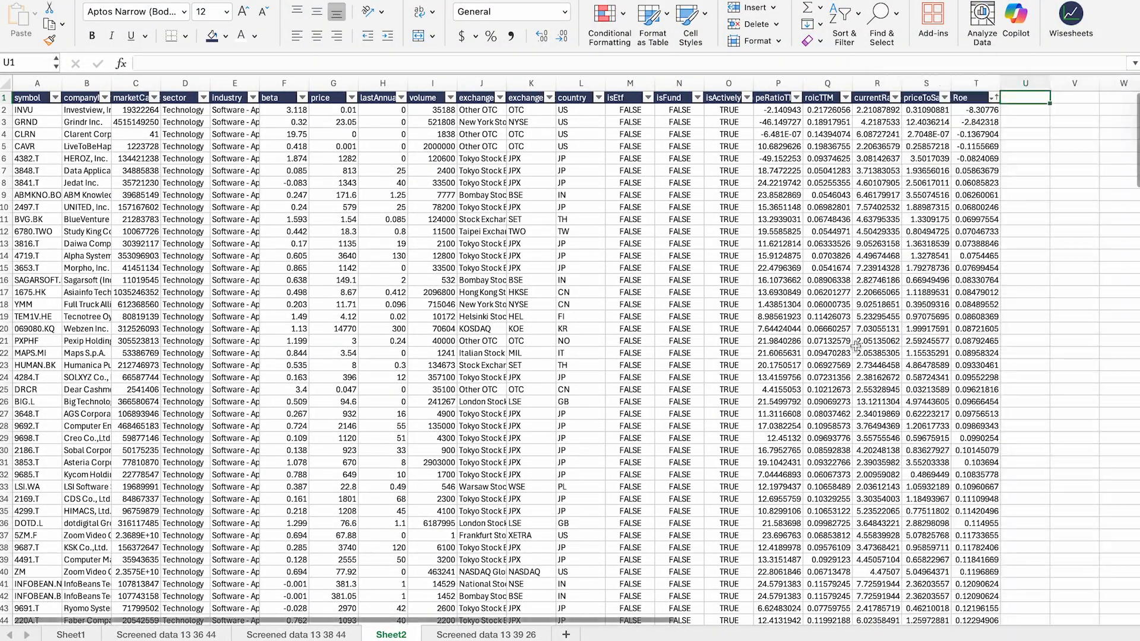
pyautogui.click(329, 634)
pyautogui.hscroll(10, 681, 343)
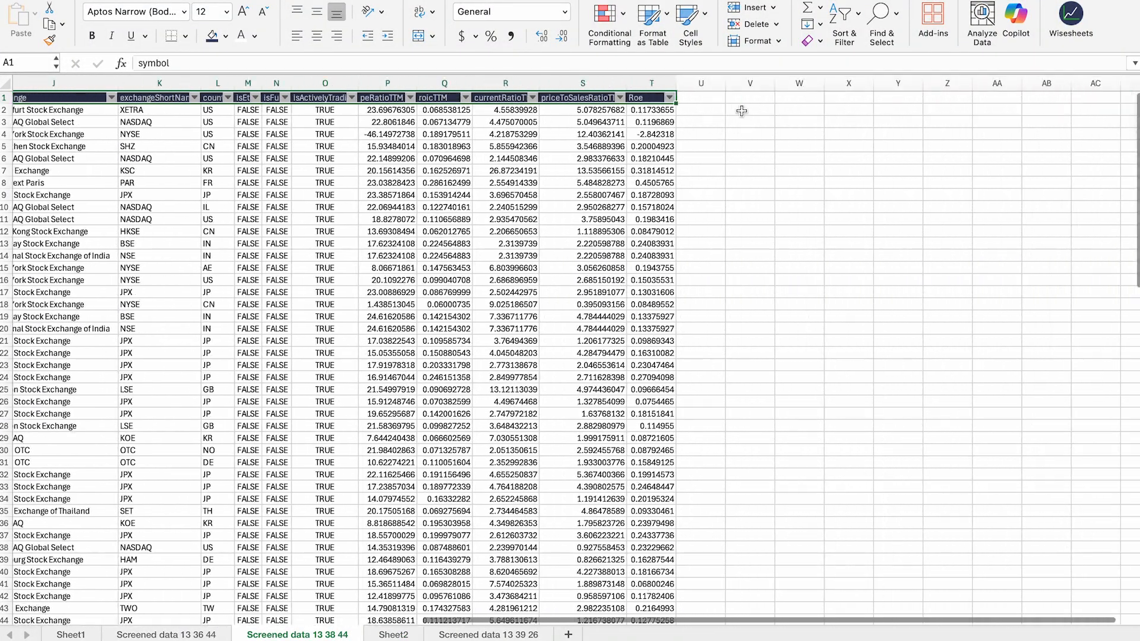
pyautogui.click(699, 103)
pyautogui.write('Free cas')
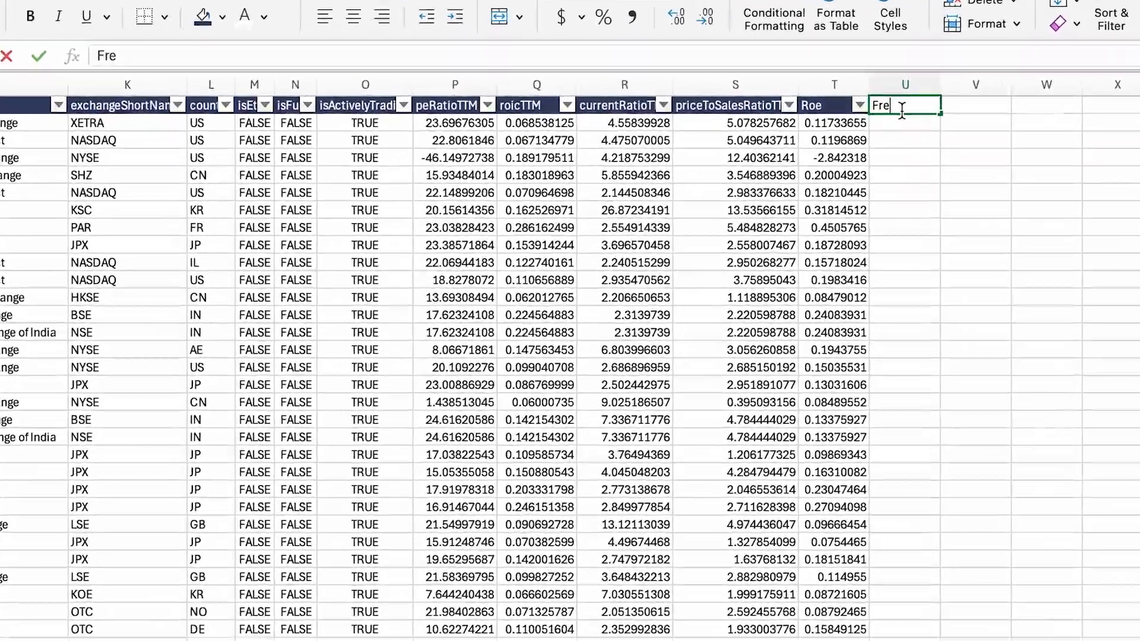
pyautogui.write('h flow')
pyautogui.press('Return')
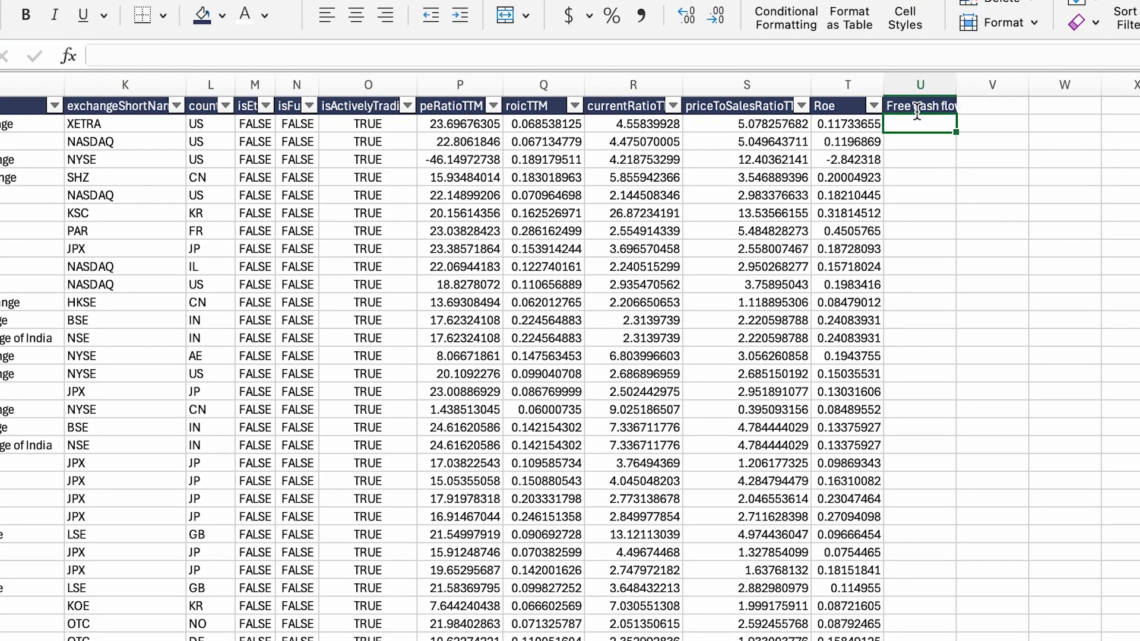
# Enter the formula =WISE(A2:A116, U1, "ttm") in U2 to retrieve free cash flow for all screened symbols
pyautogui.write('=wise')
pyautogui.press('Tab')
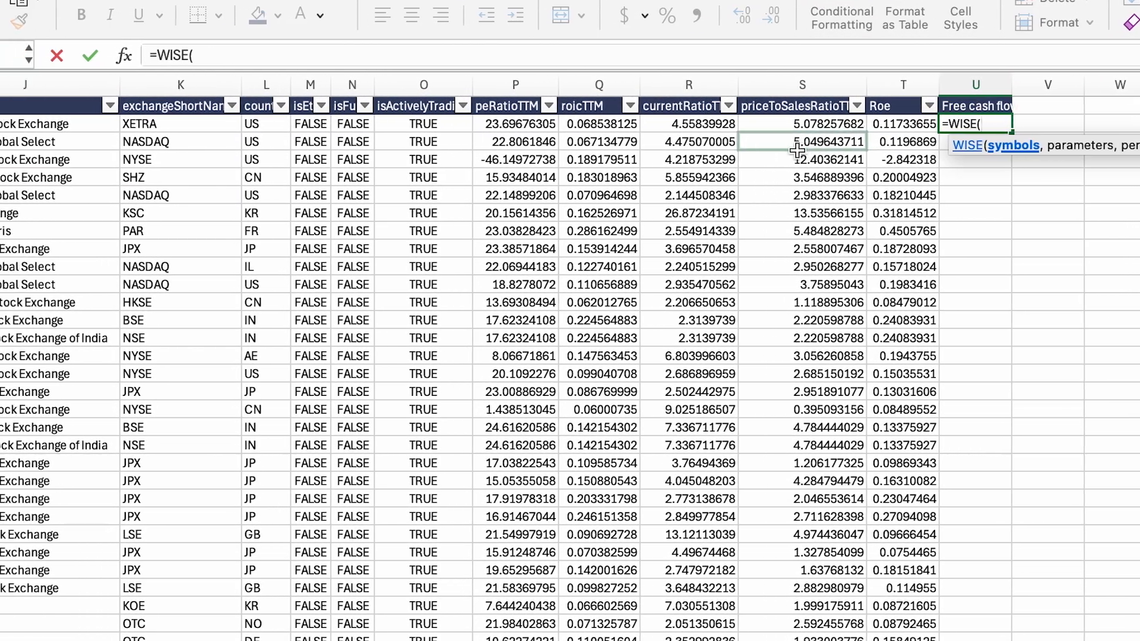
pyautogui.hscroll(-10, 534, 356)
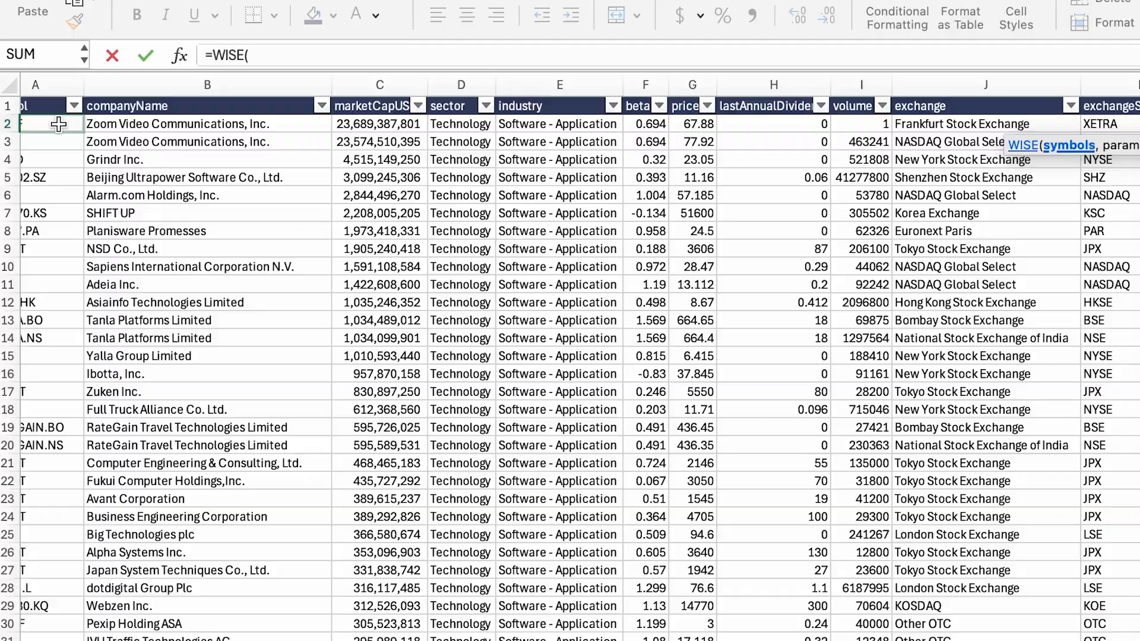
pyautogui.click(55, 123)
pyautogui.hotkey('ctrl', 'shift', 'Down')
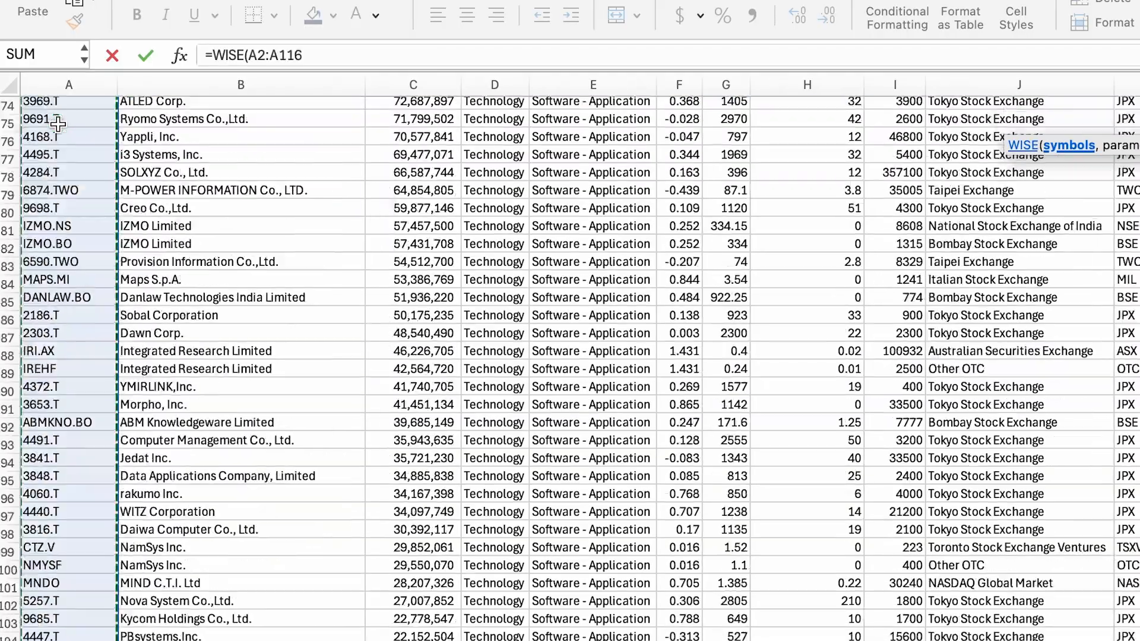
pyautogui.write(',')
pyautogui.scroll(15, 476, 195)
pyautogui.hscroll(10, 475, 196)
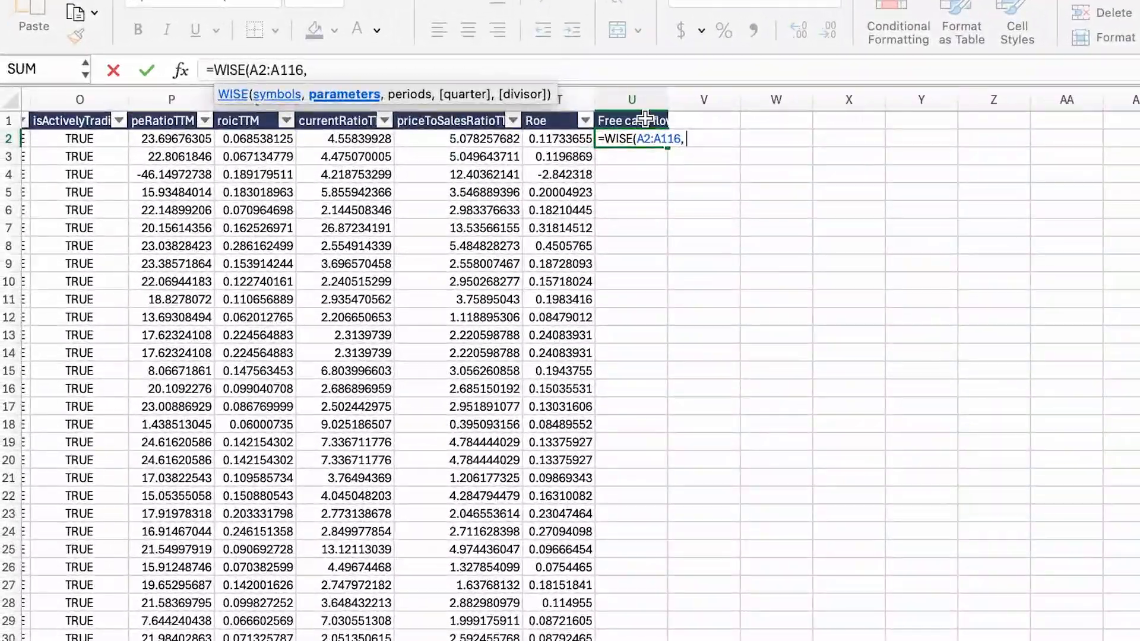
pyautogui.click(645, 119)
pyautogui.write(', "t')
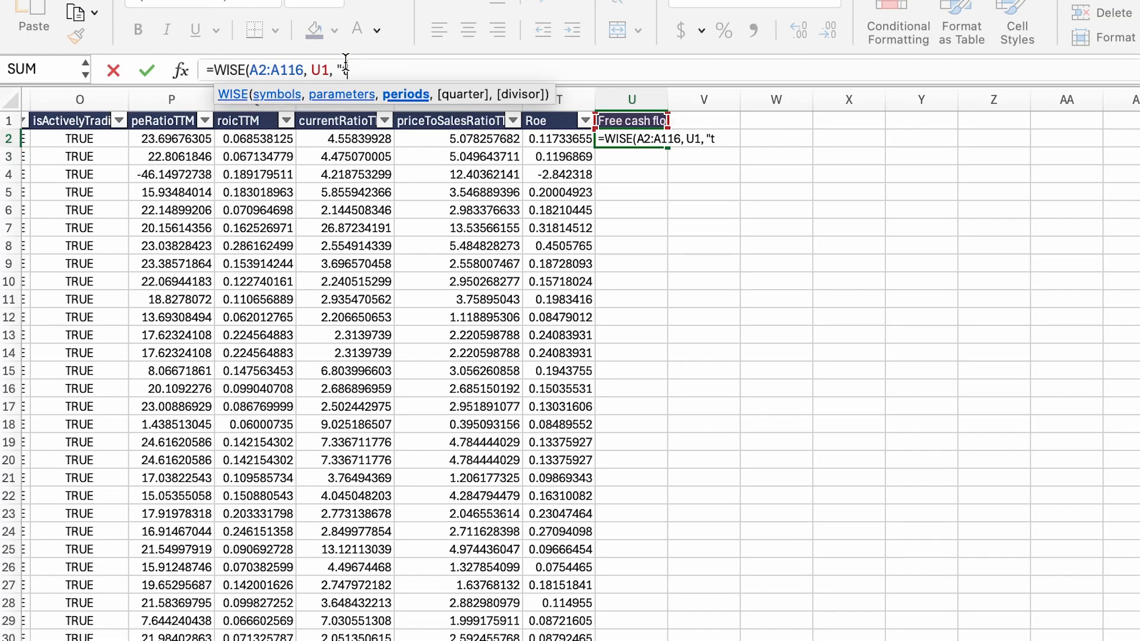
pyautogui.write('tm")')
pyautogui.press('Return')
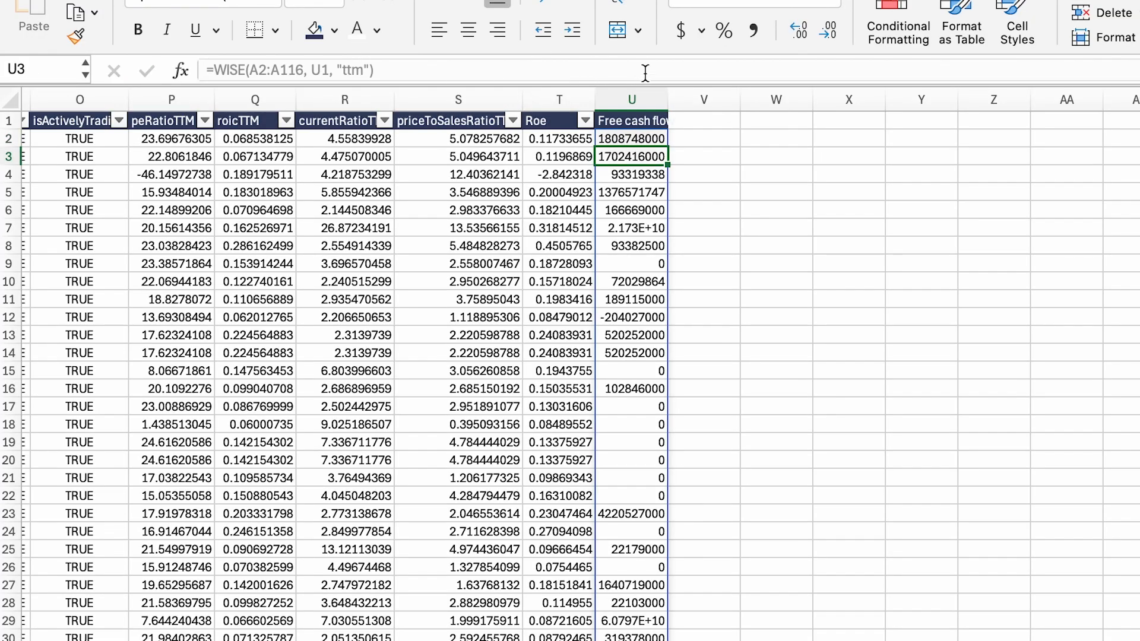
# Fit the width of column U to its free cash flow contents and look back over the other columns
pyautogui.doubleClick(672, 106)
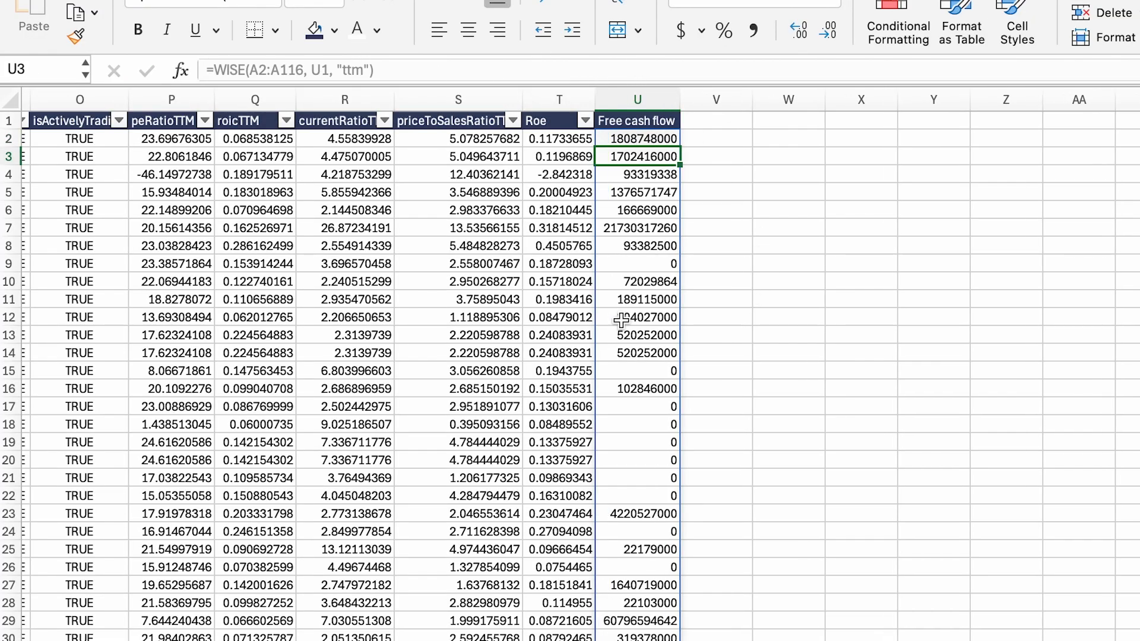
pyautogui.click(536, 319)
pyautogui.hscroll(-1, 536, 321)
pyautogui.hscroll(-10, 536, 320)
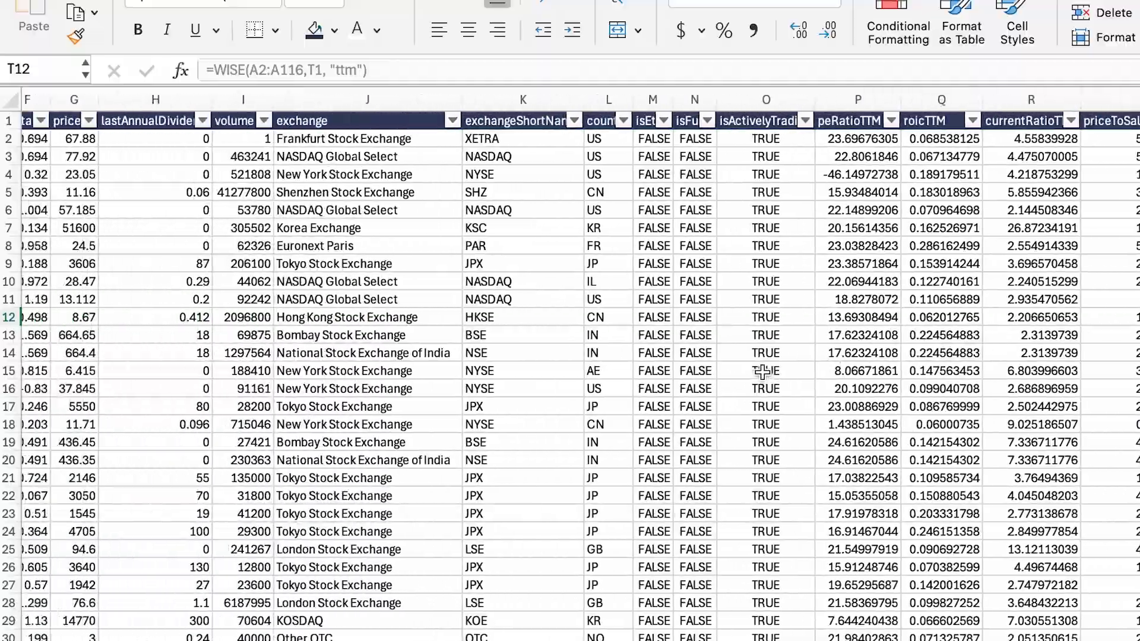
pyautogui.hscroll(1, 993, 383)
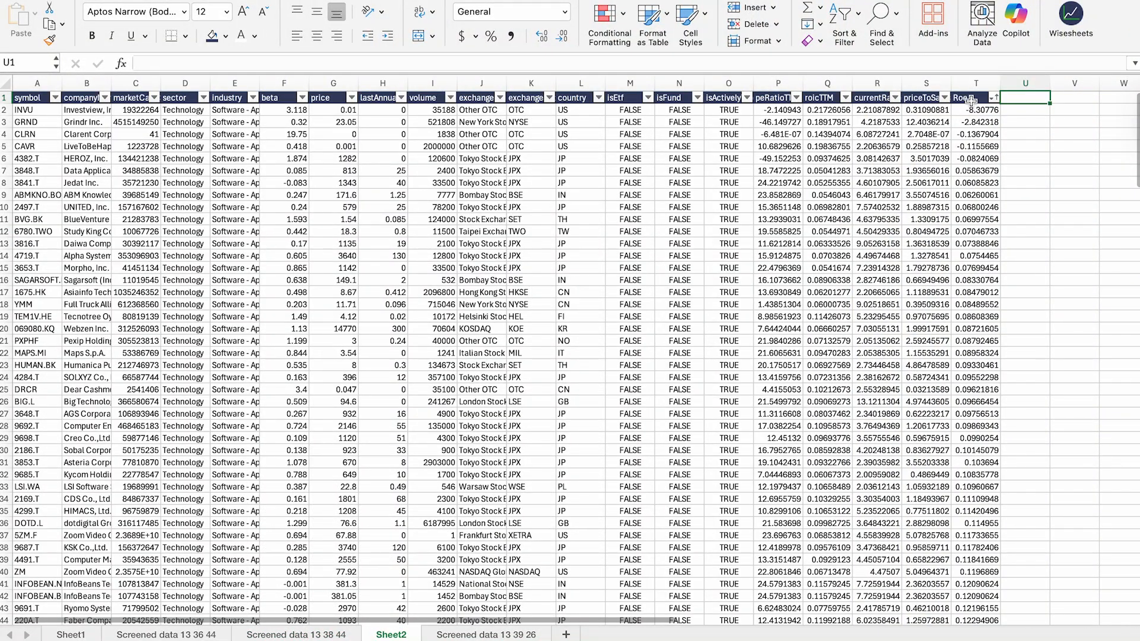
# On Sheet2, extend the linked Roe header from T1 into U1 and fill it down column U for all rows
pyautogui.click(971, 100)
pyautogui.moveTo(1002, 103); pyautogui.dragTo(1033, 103)
pyautogui.click(1035, 167)
pyautogui.click(1040, 100)
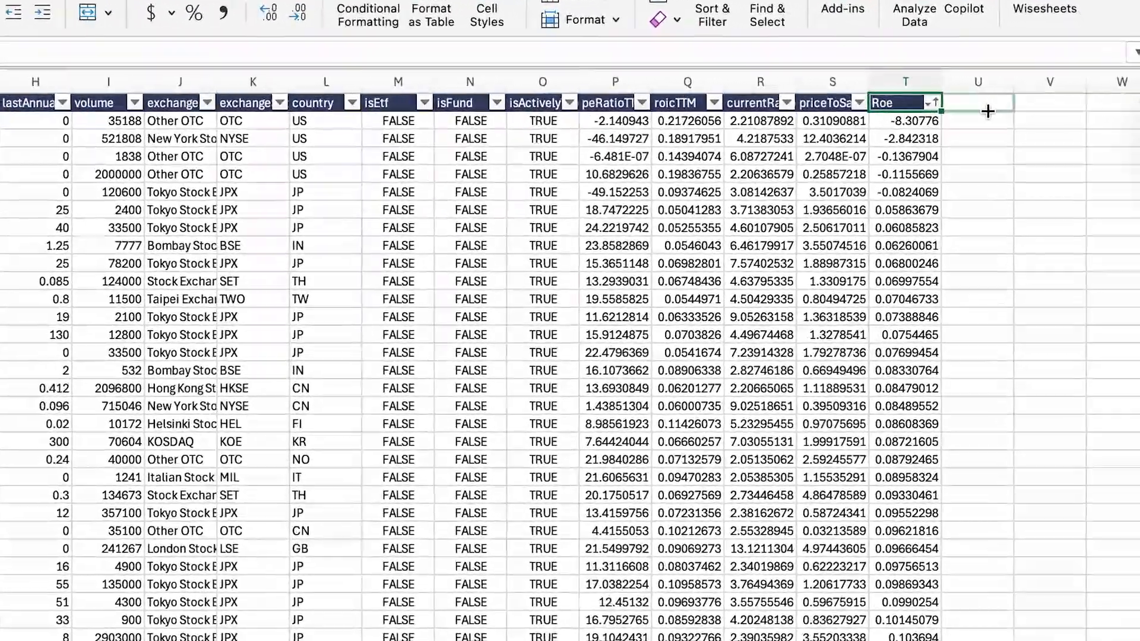
pyautogui.doubleClick(1002, 106)
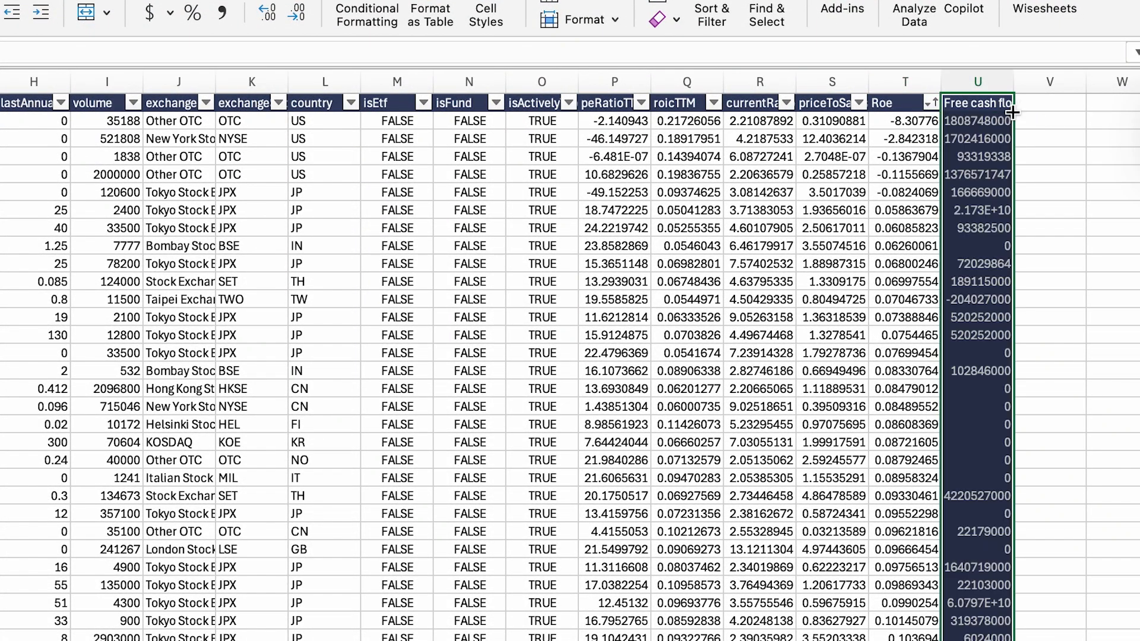
pyautogui.scroll(-5, 988, 294)
pyautogui.scroll(5, 989, 294)
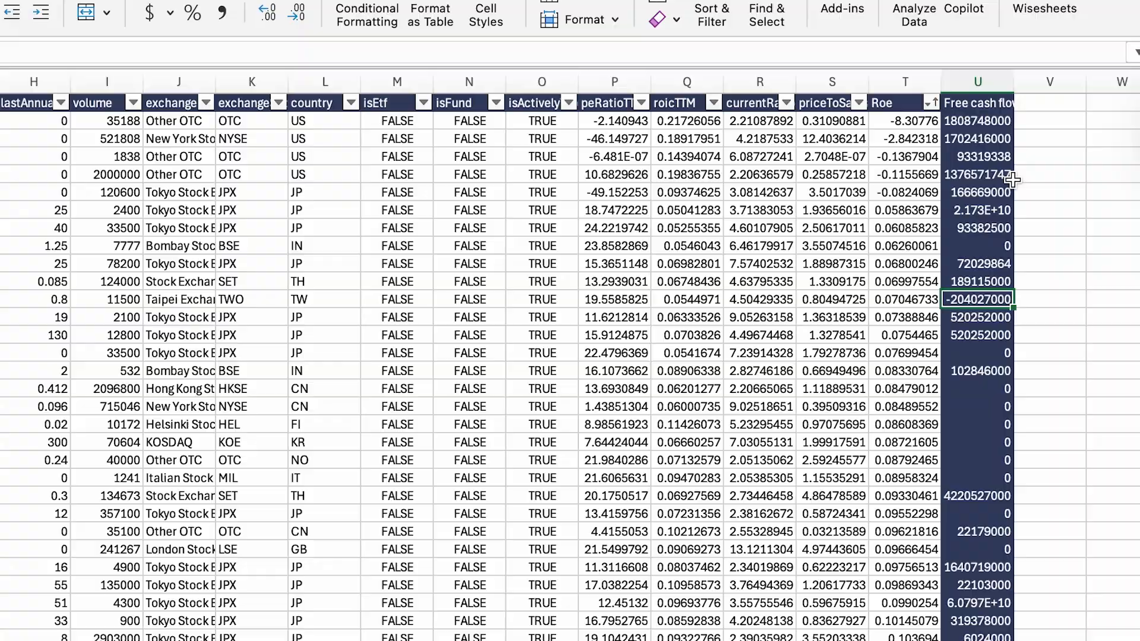
# Give the values below the Free cash flow header in Sheet2 the Automatic font color and No Fill
pyautogui.click(1003, 122)
pyautogui.scroll(-10, 1002, 121)
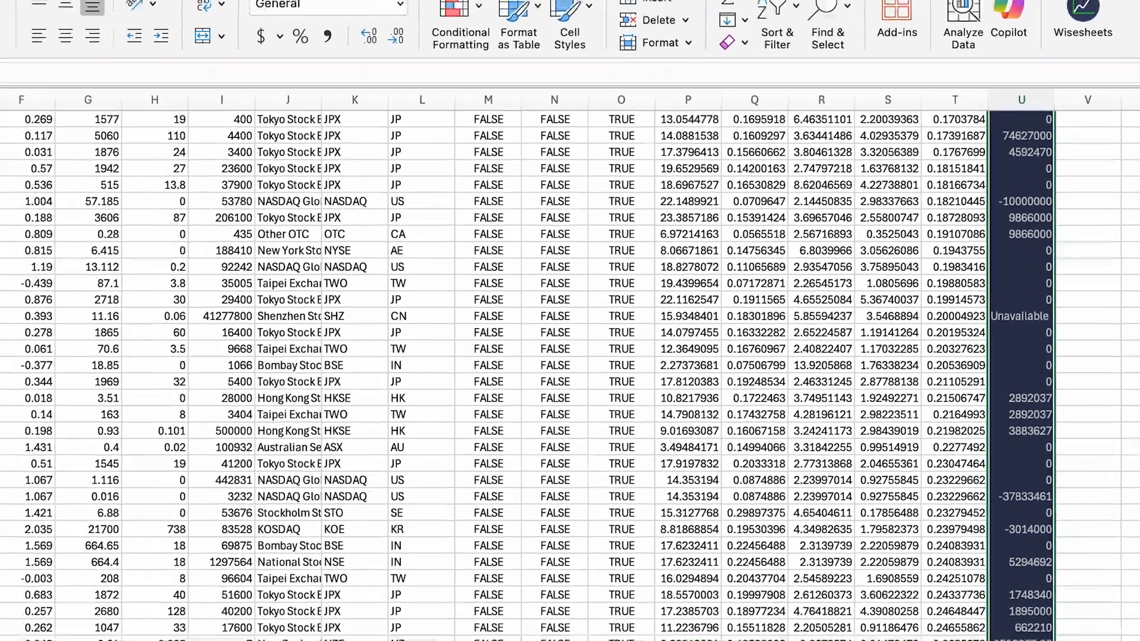
pyautogui.click(76, 53)
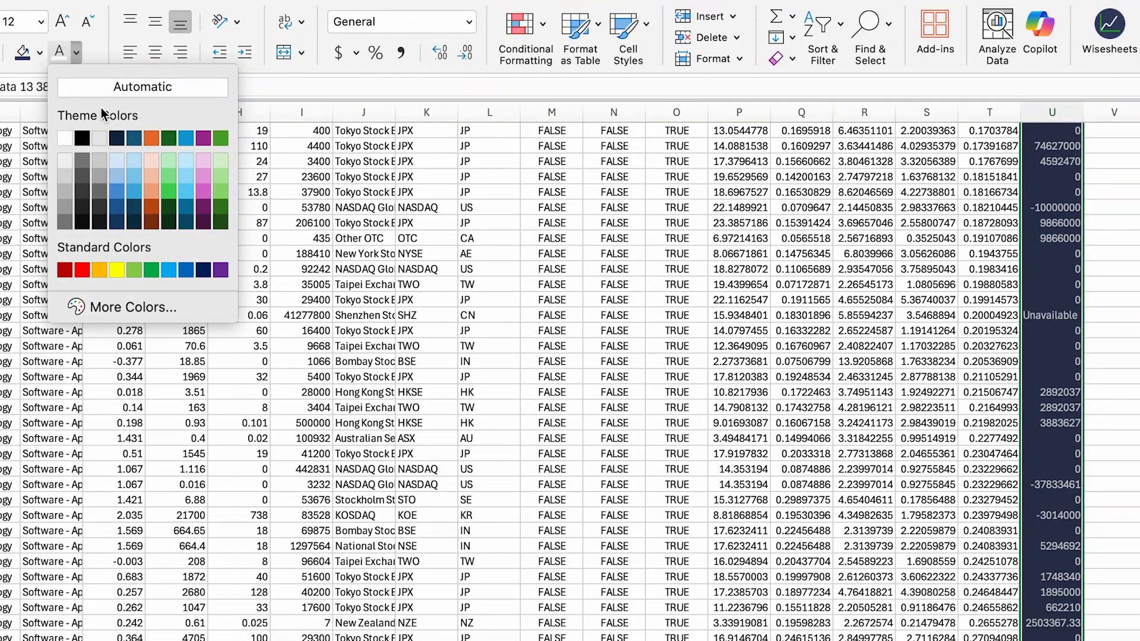
pyautogui.click(99, 83)
pyautogui.click(39, 55)
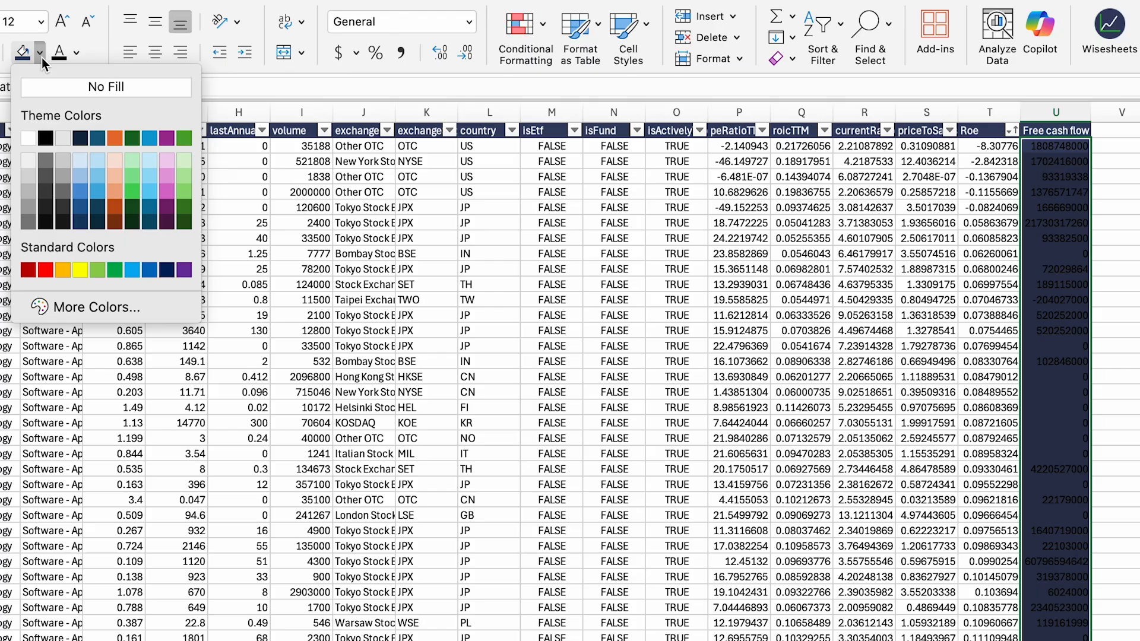
pyautogui.click(64, 88)
pyautogui.click(990, 269)
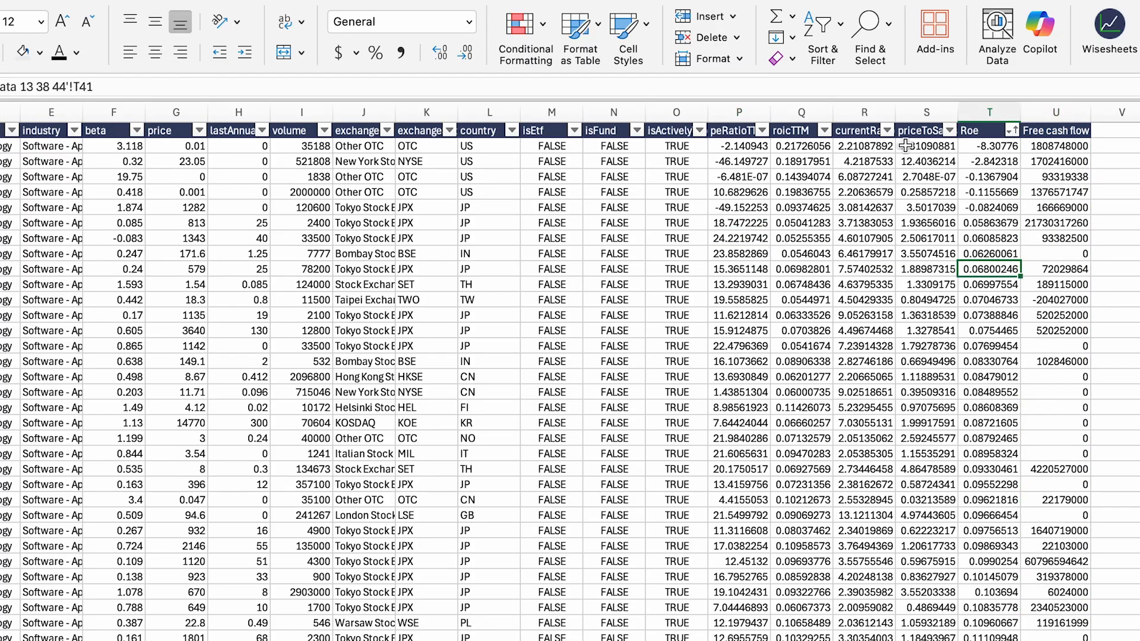
# Sort the Sheet2 stock table by currentRatioTTM in descending order and close the filter options
pyautogui.click(1062, 132)
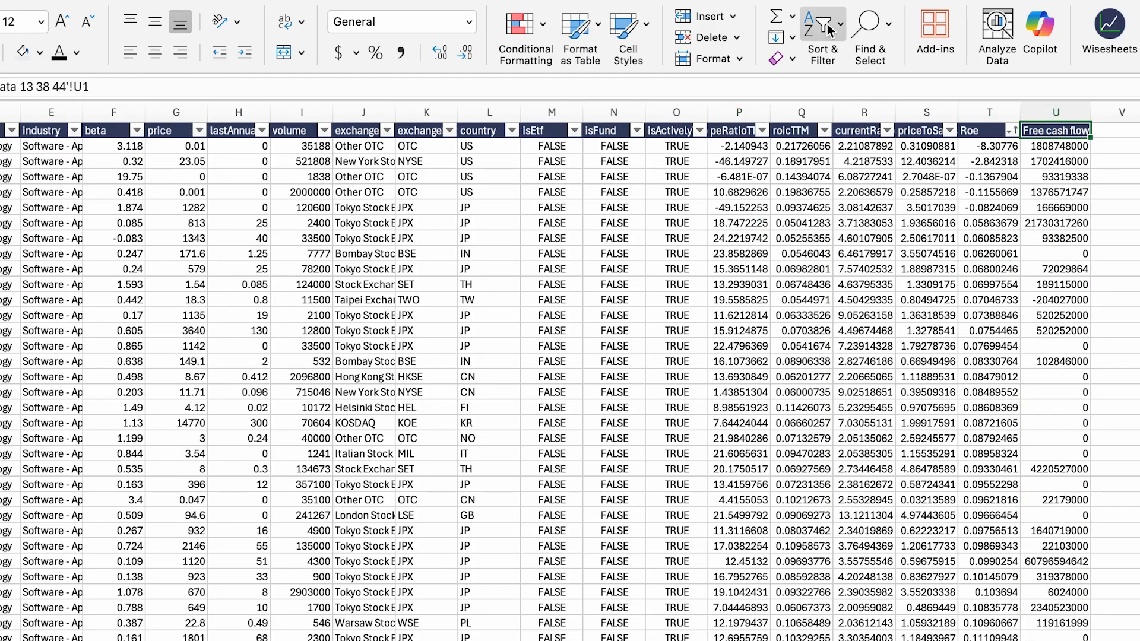
pyautogui.click(887, 131)
pyautogui.click(1017, 195)
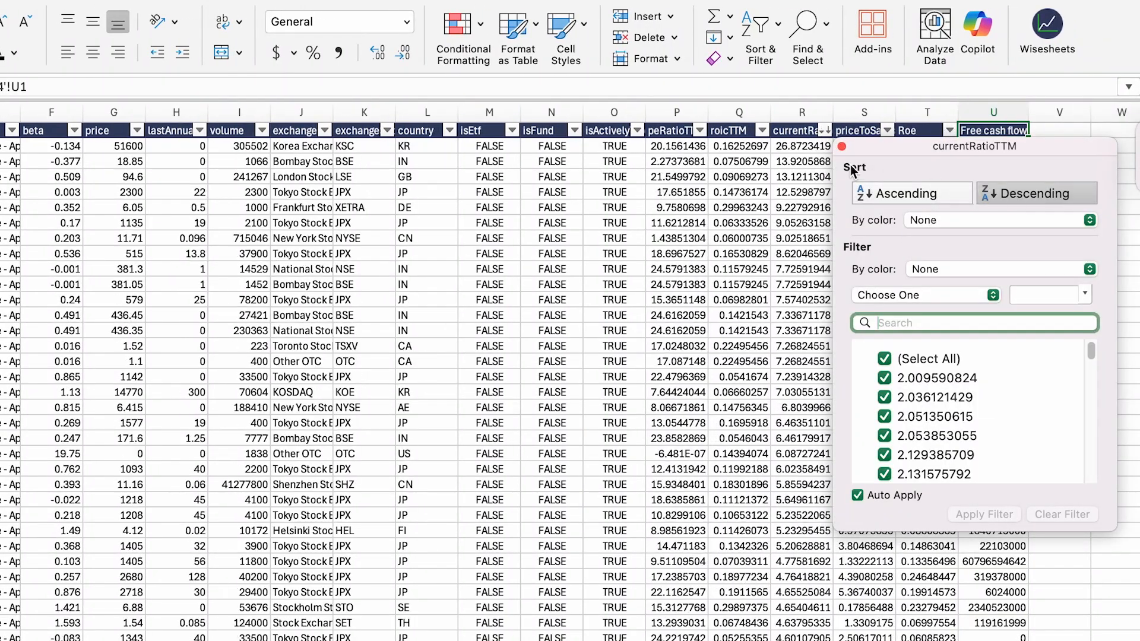
pyautogui.click(802, 269)
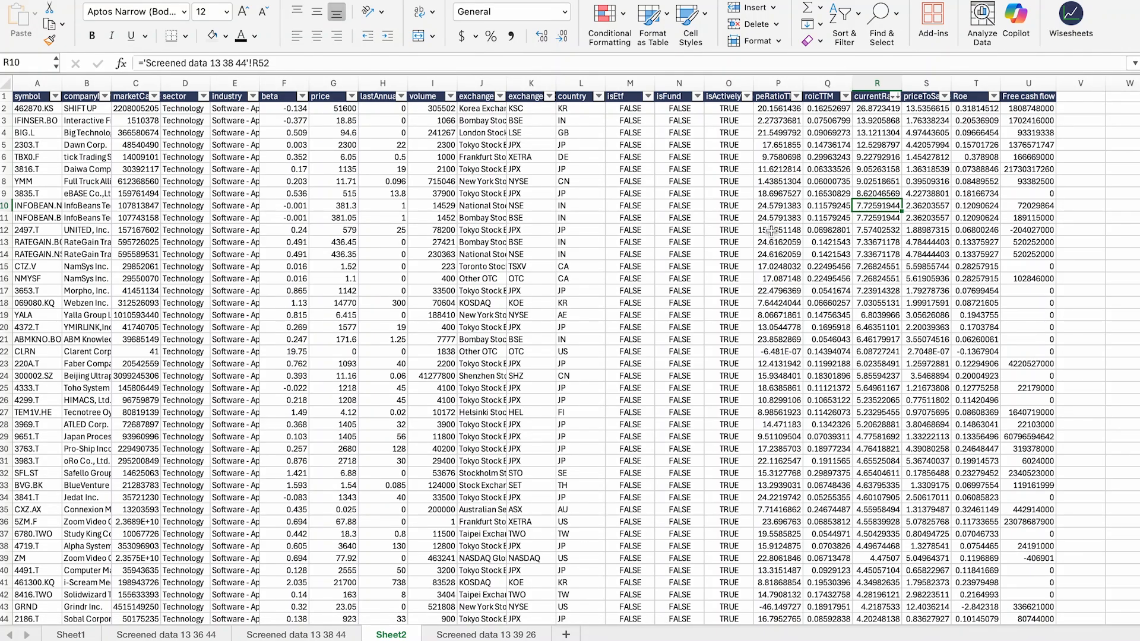
# Copy the ticker symbol BIG.L from cell A4 of Sheet2
pyautogui.click(185, 194)
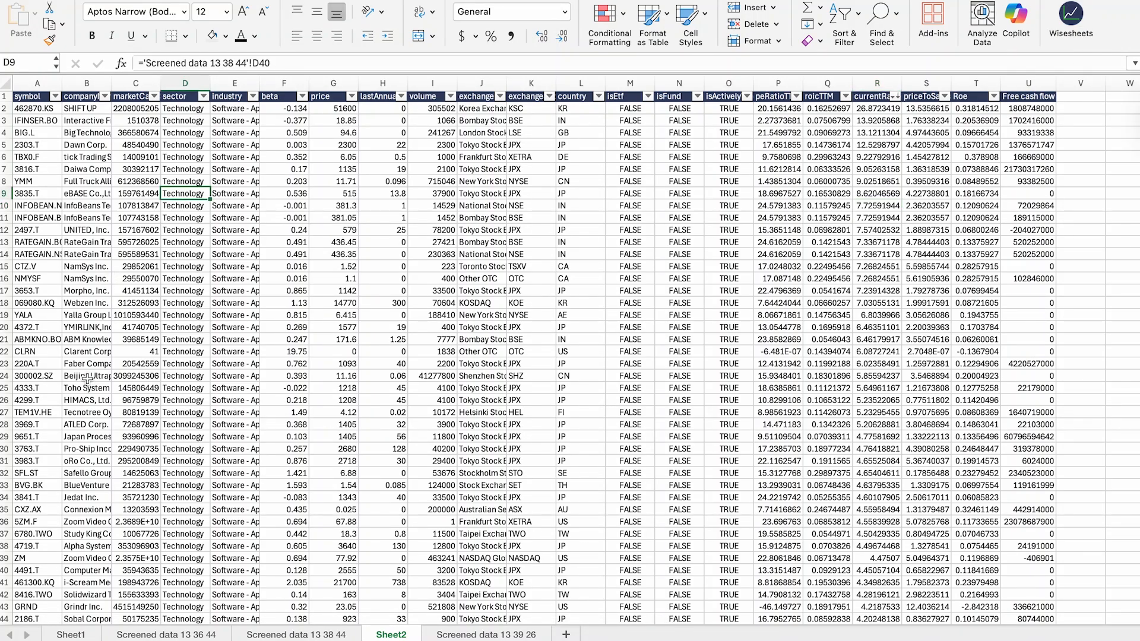
pyautogui.click(29, 134)
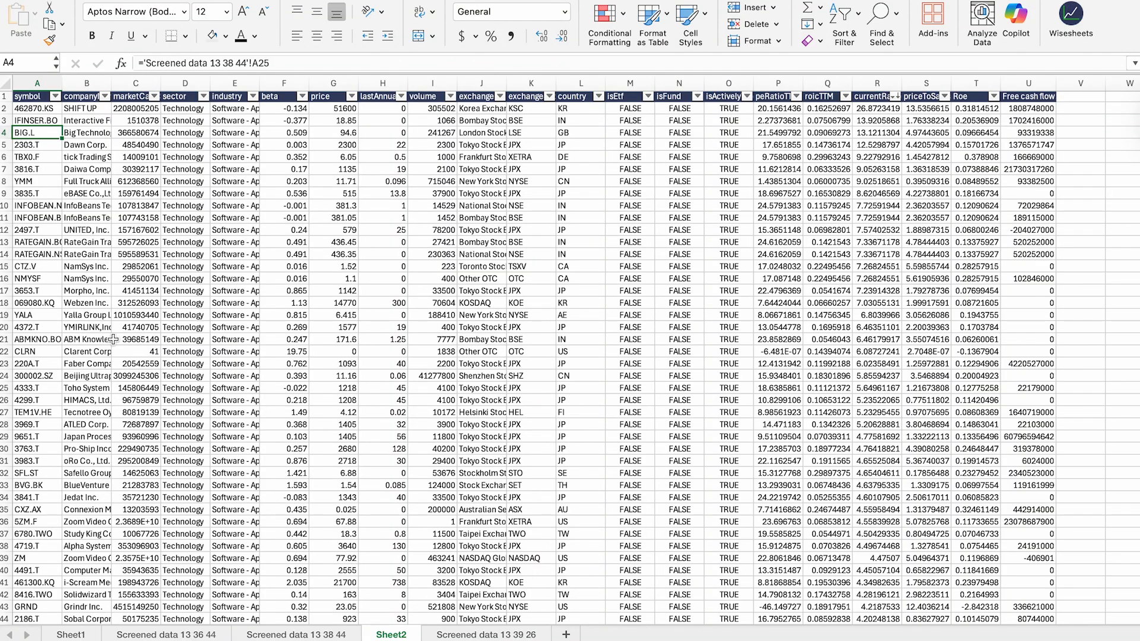
pyautogui.hotkey('ctrl', 'c')
# Open the Wisesheets Templates view and browse its pre-made templates, including Stock Analysis Tool, Discounted Cash Flow Template and ETF/Fund Comparison
pyautogui.click(1070, 16)
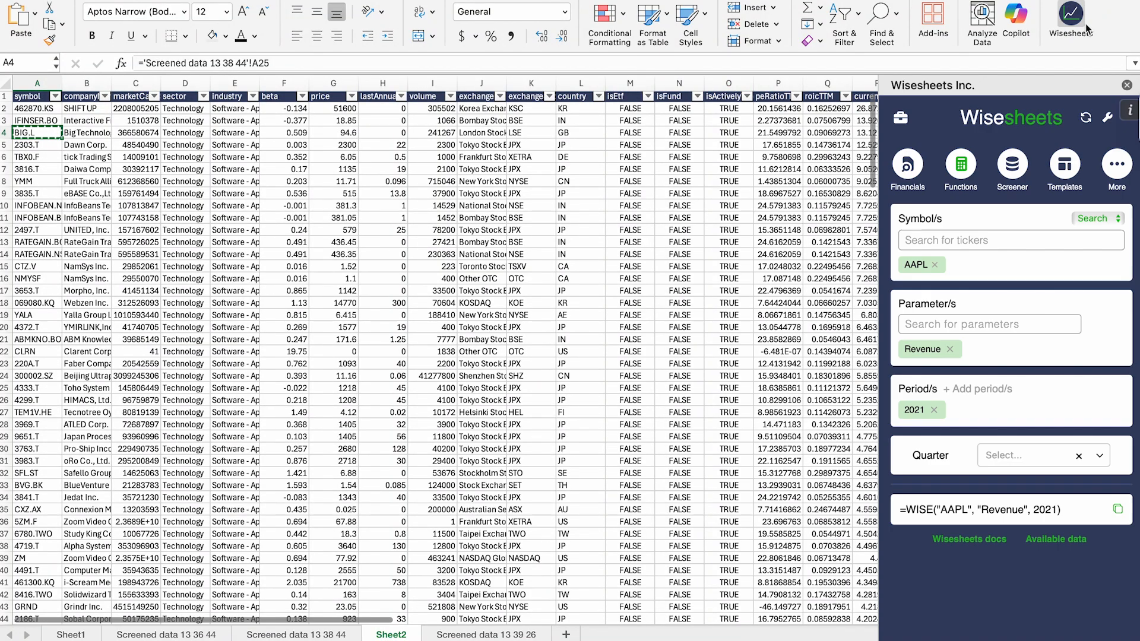
pyautogui.click(1060, 163)
pyautogui.scroll(-3, 1058, 171)
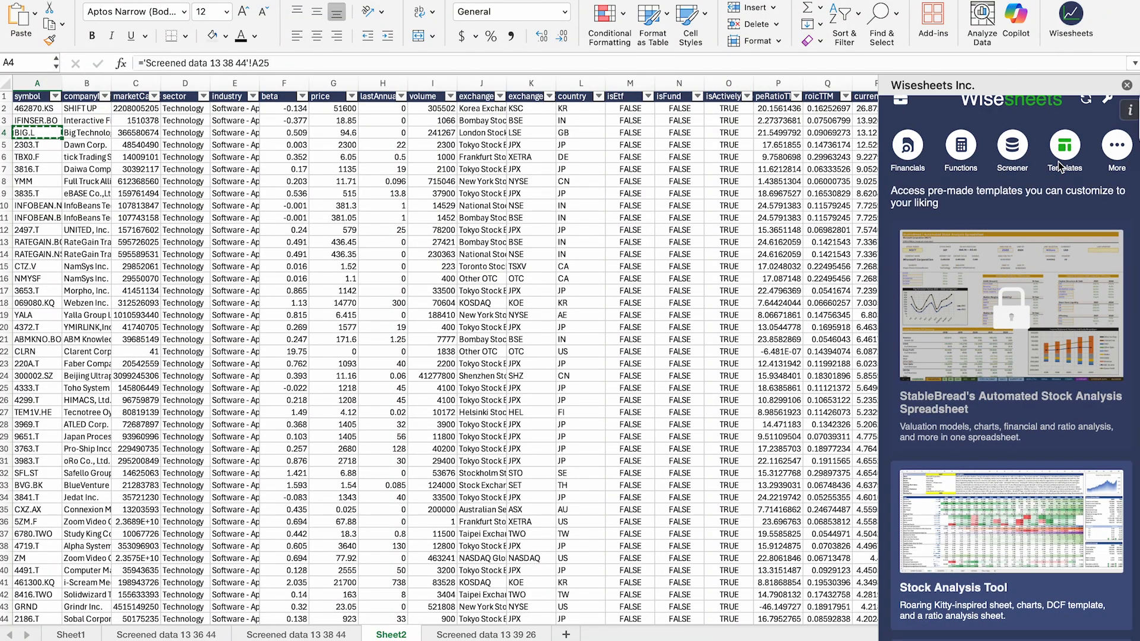
pyautogui.scroll(-15, 1057, 169)
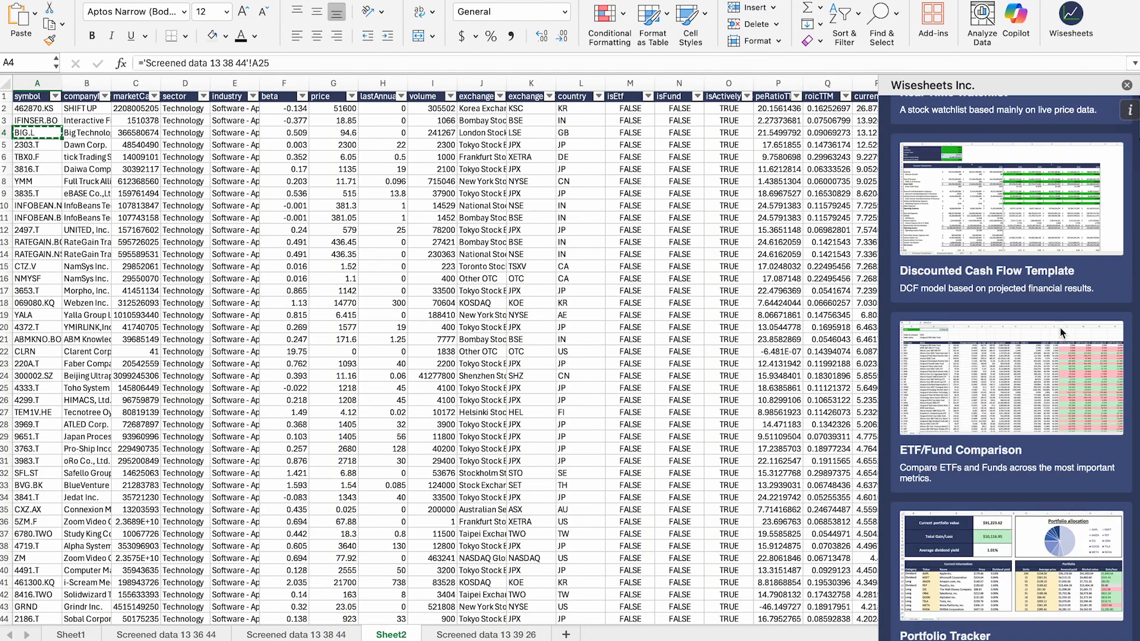
pyautogui.scroll(-5, 1060, 327)
pyautogui.scroll(20, 1057, 330)
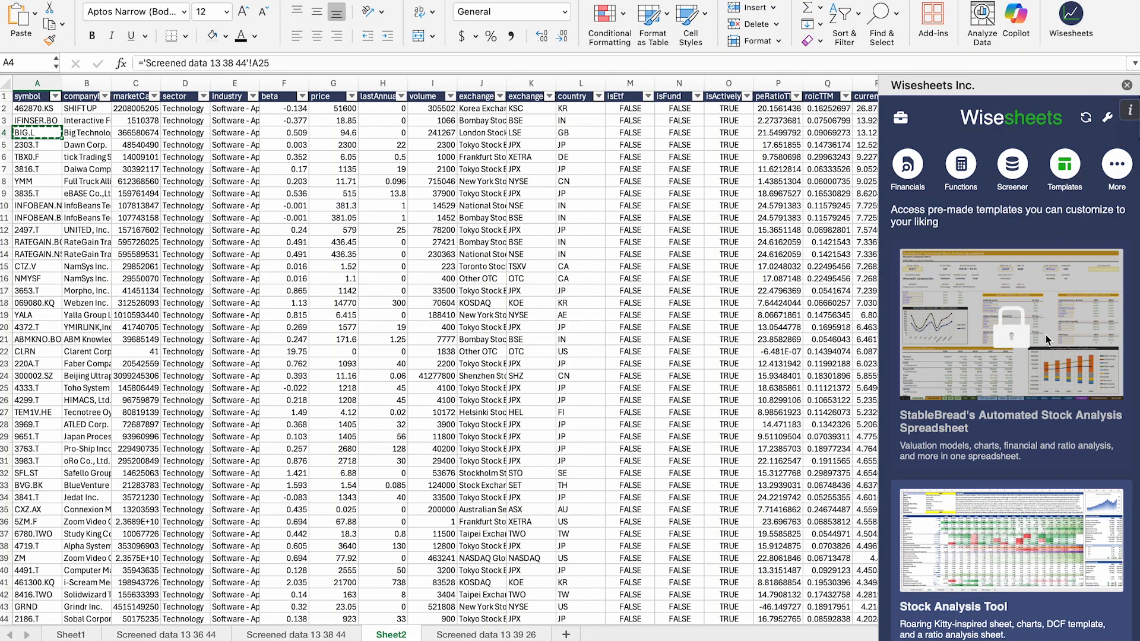
pyautogui.scroll(-5, 1017, 308)
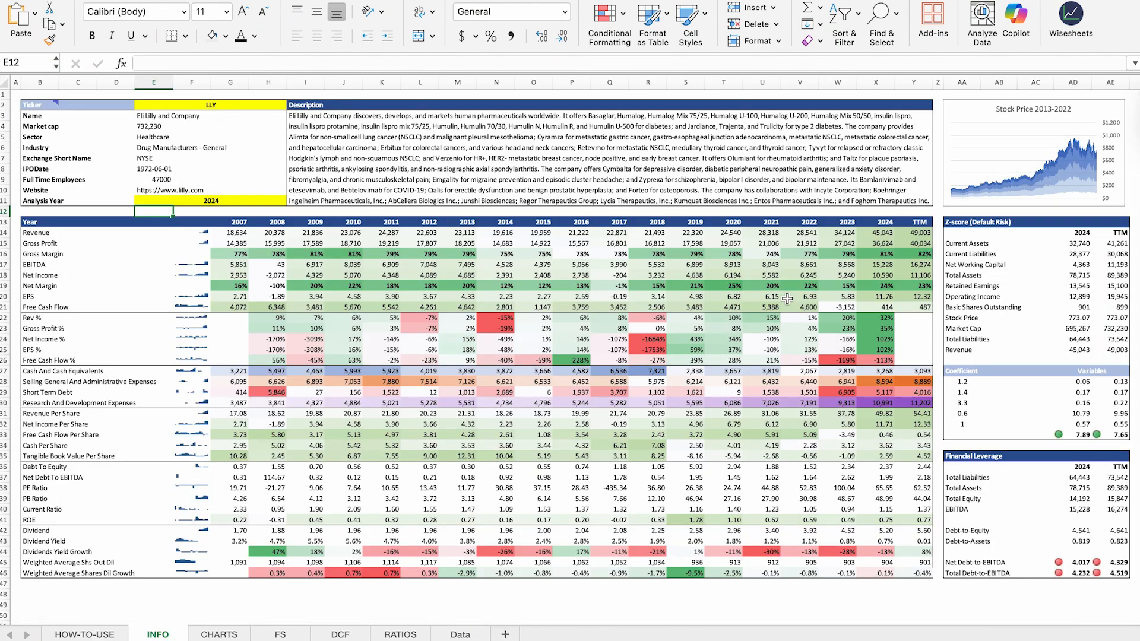
# Examine the WISE formulas behind the yearly financials on the template's INFO sheet, including Free Cash Flow and the Revenue cell G14
pyautogui.click(814, 317)
pyautogui.click(485, 310)
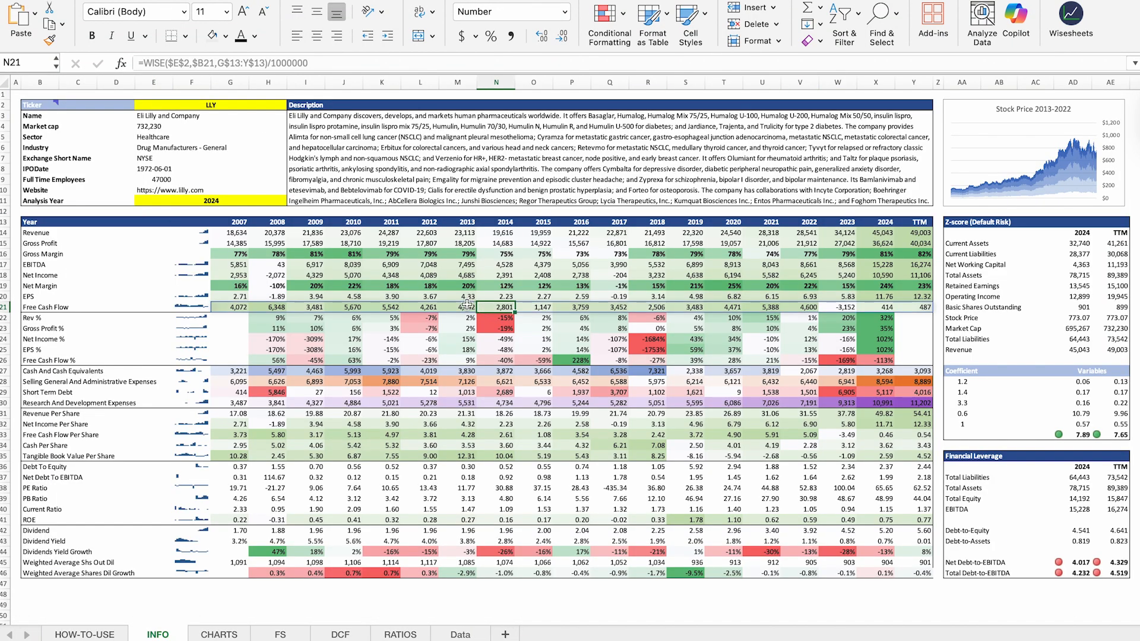
pyautogui.moveTo(231, 233); pyautogui.dragTo(832, 553)
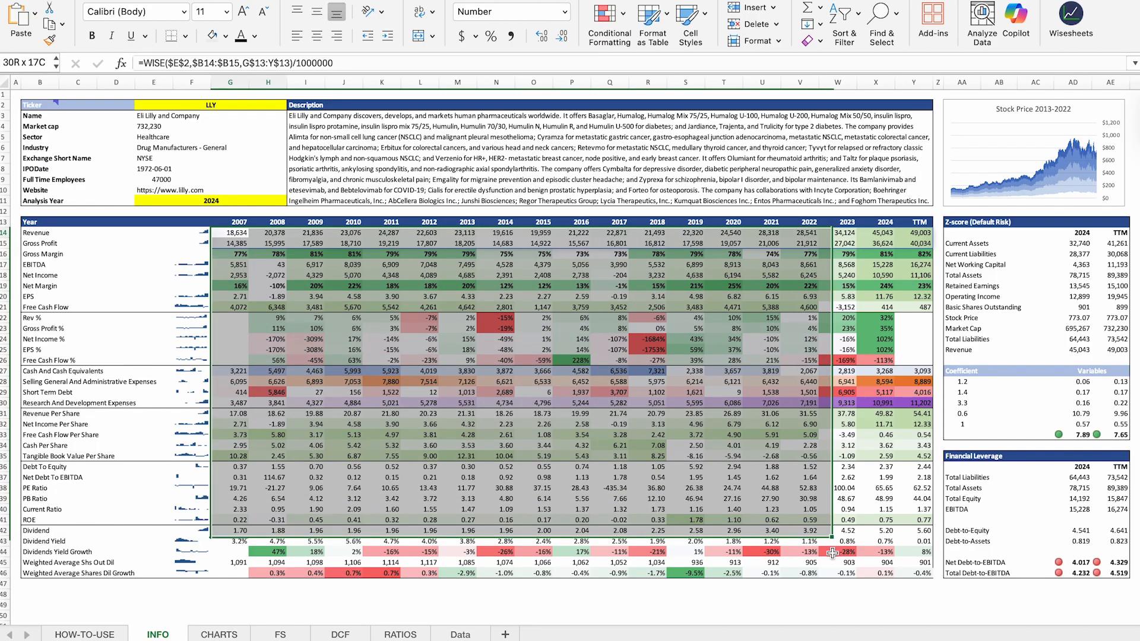
pyautogui.click(231, 234)
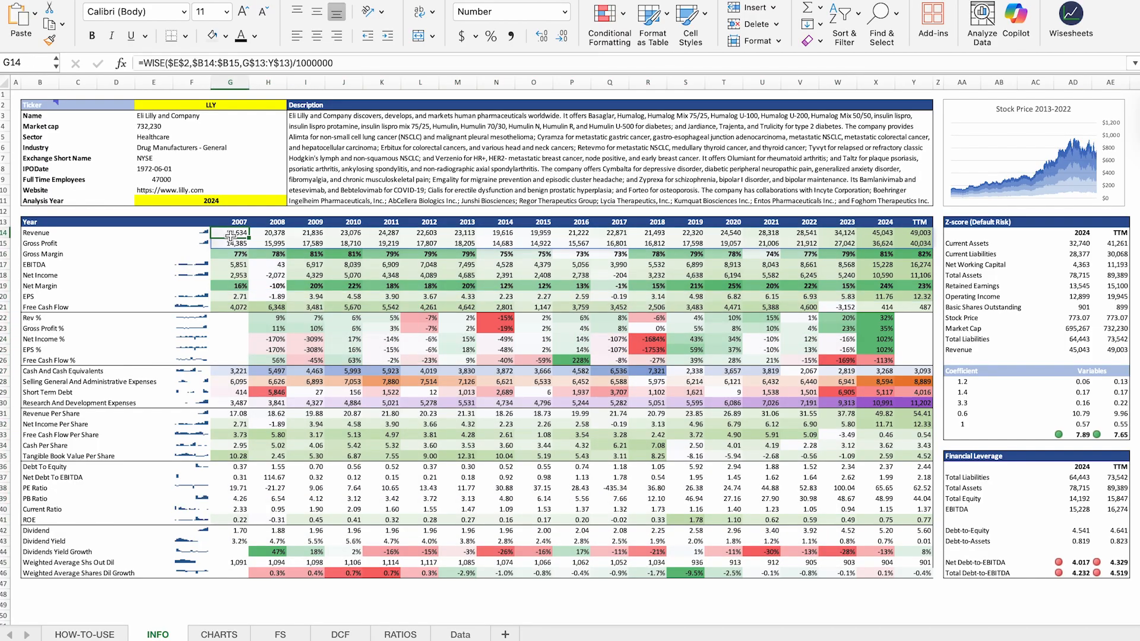
pyautogui.click(357, 57)
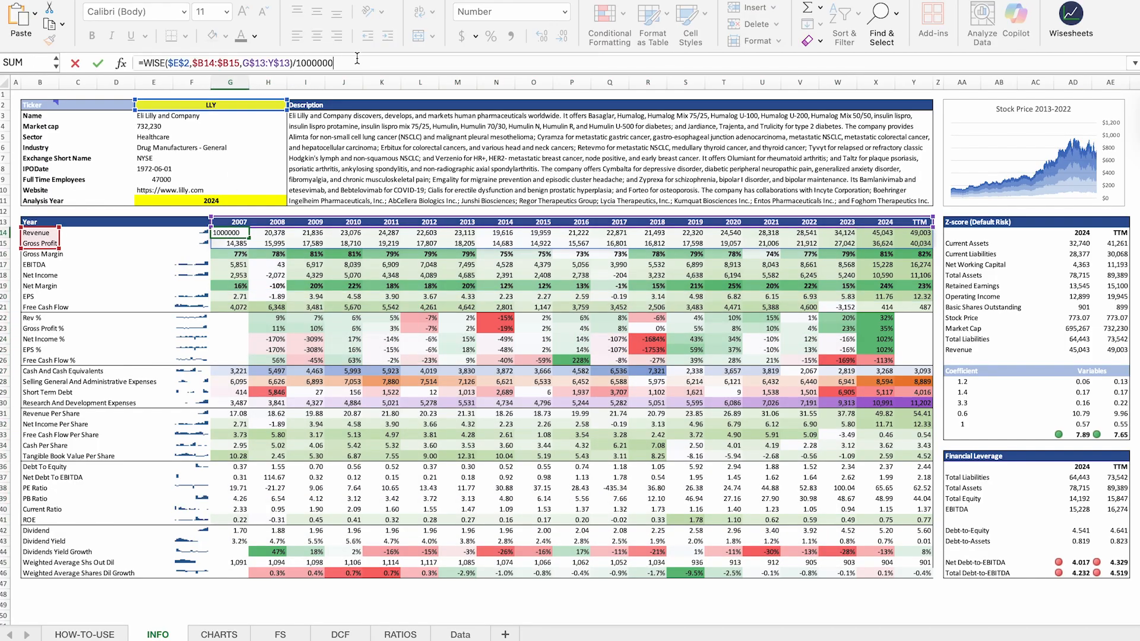
pyautogui.press('Escape')
# Replace the ticker in E2 of the INFO sheet with BIG.L and review the refreshed analysis
pyautogui.click(245, 105)
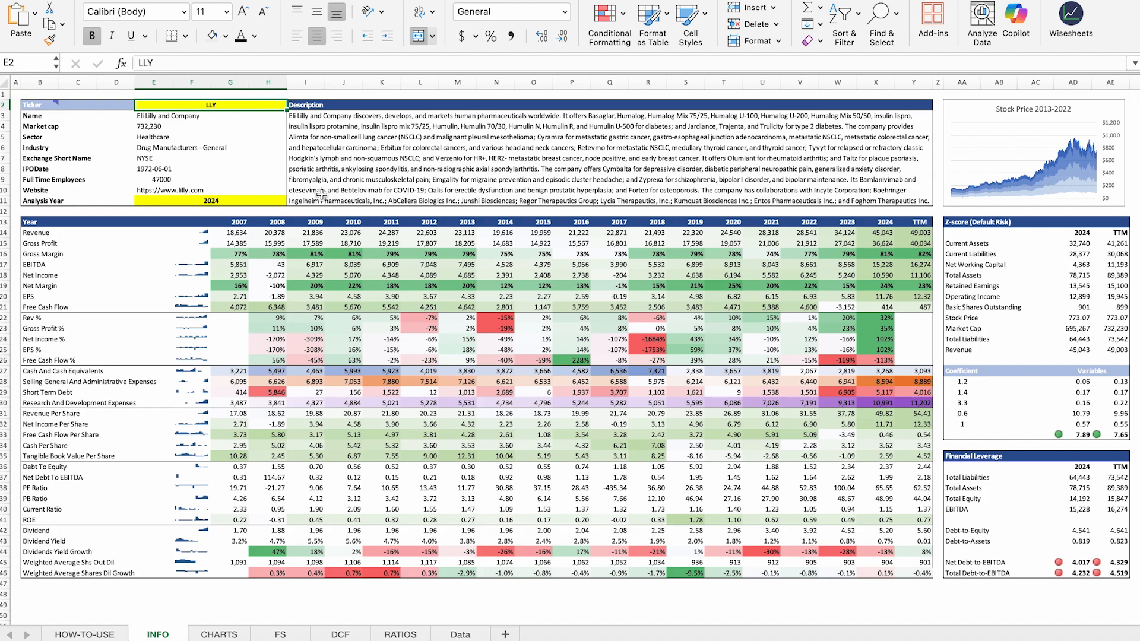
pyautogui.scroll(-1, 714, 466)
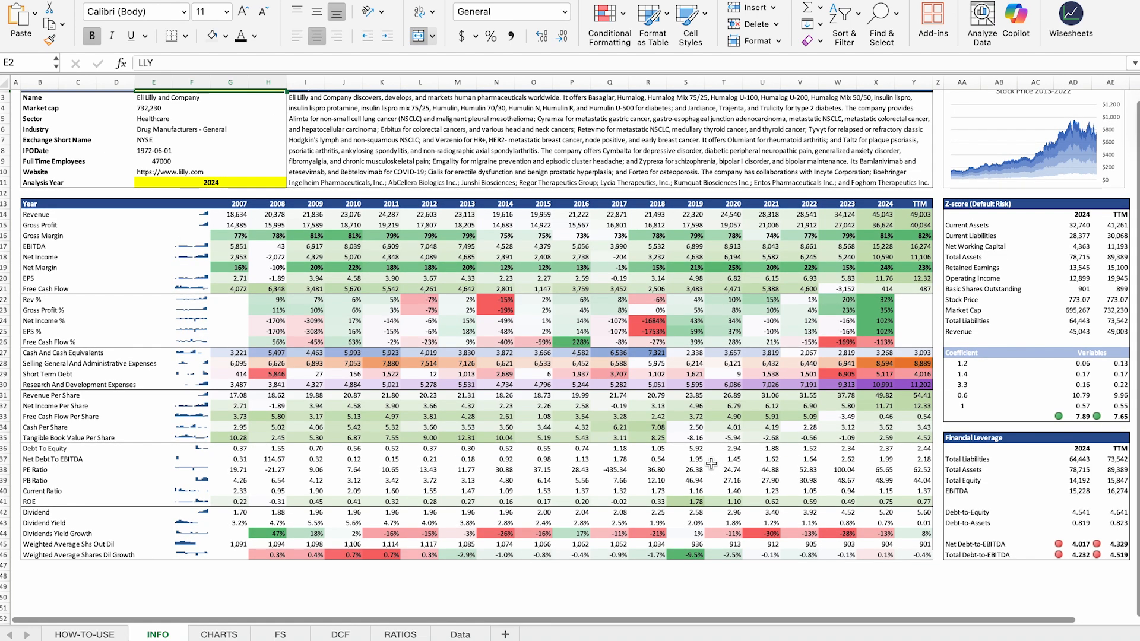
pyautogui.press('BackSpace')
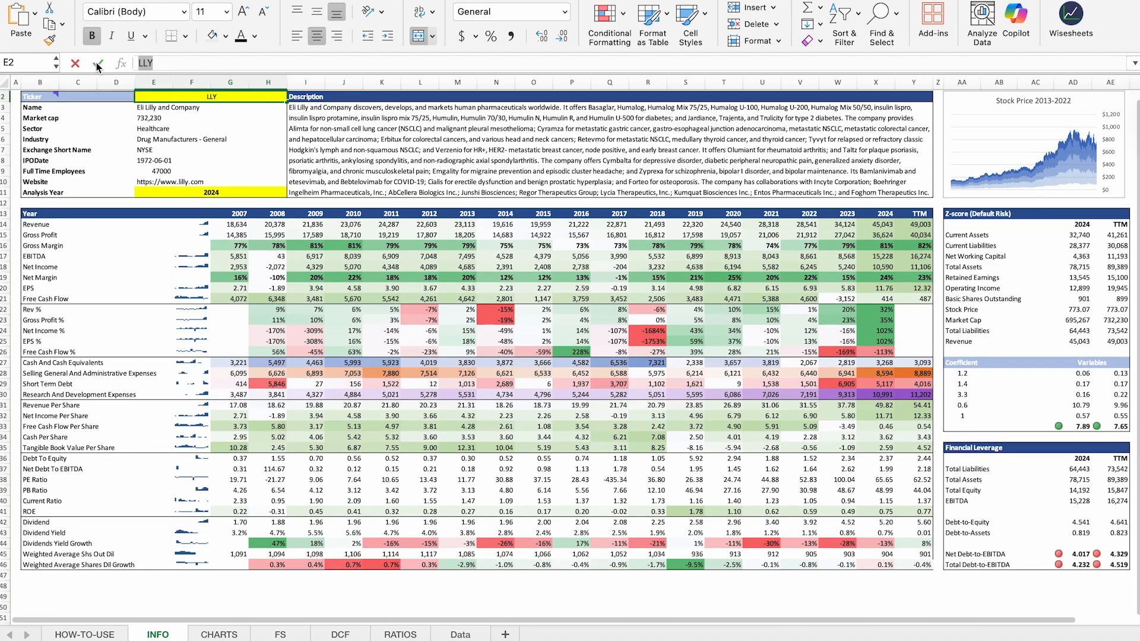
pyautogui.write('BIG.L')
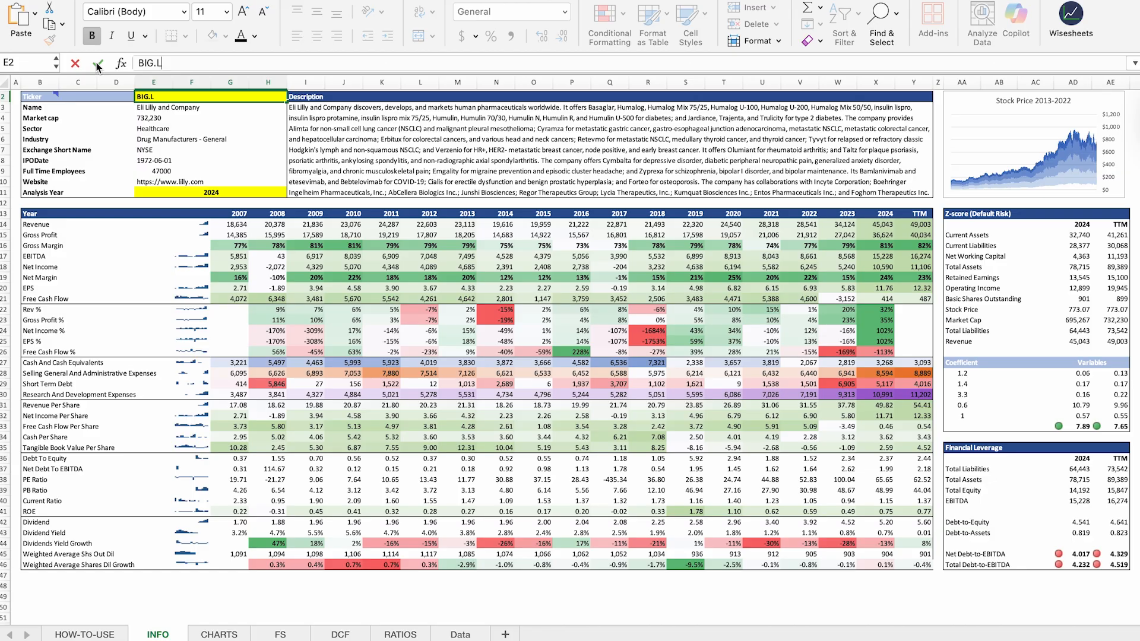
pyautogui.press('Return')
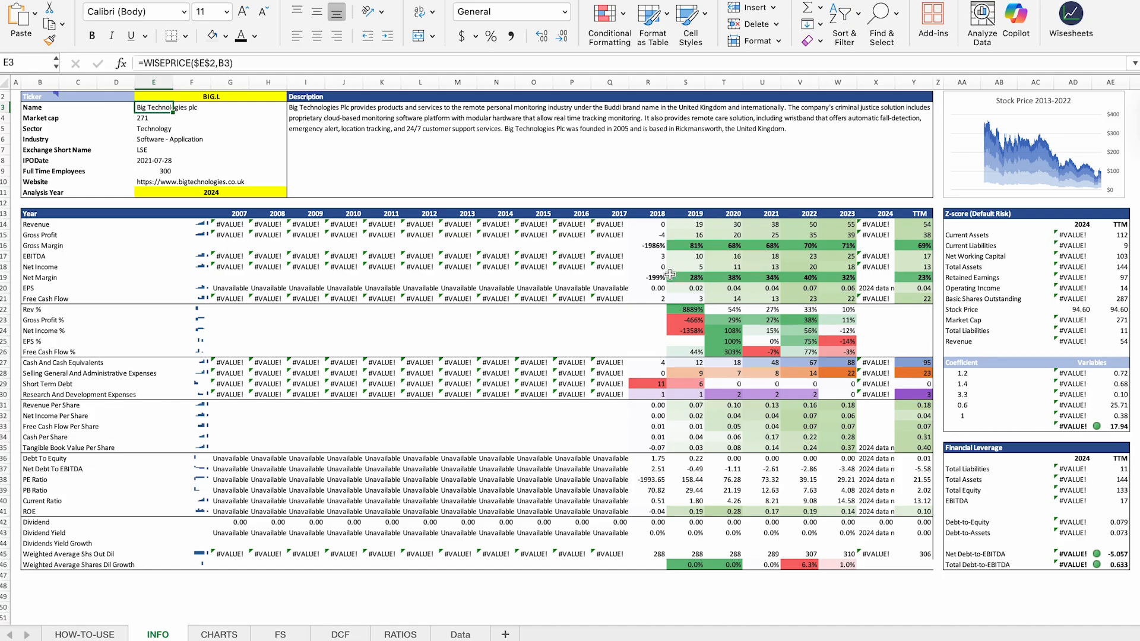
pyautogui.scroll(-1, 670, 274)
pyautogui.scroll(1, 670, 274)
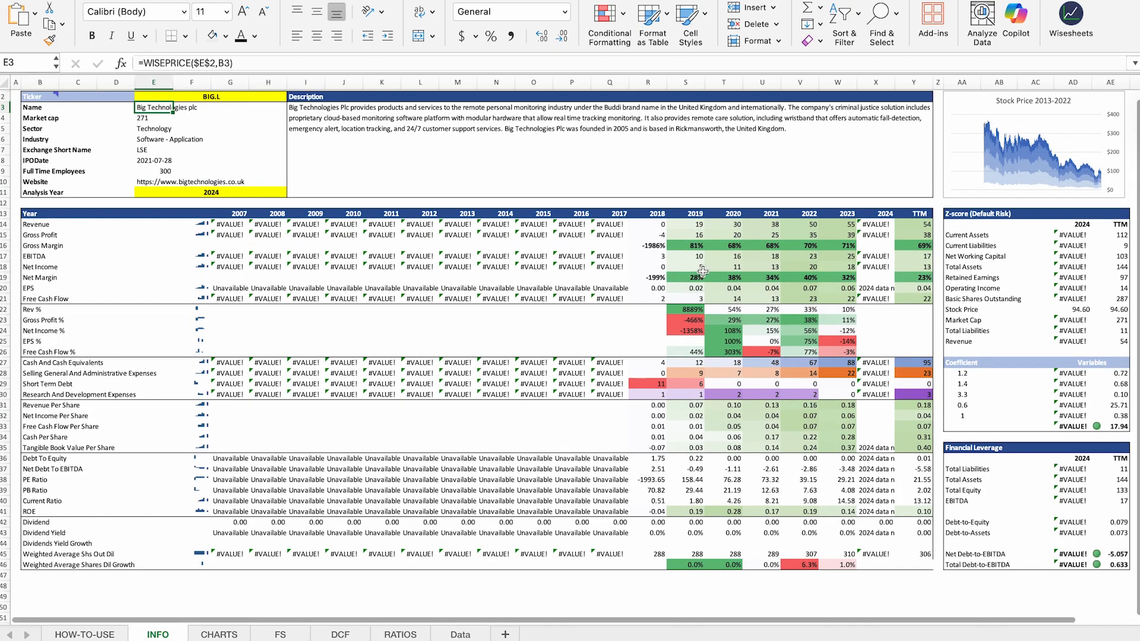
# Set the ticker in E2 of the INFO sheet to aapl and view the reloaded analysis
pyautogui.click(241, 97)
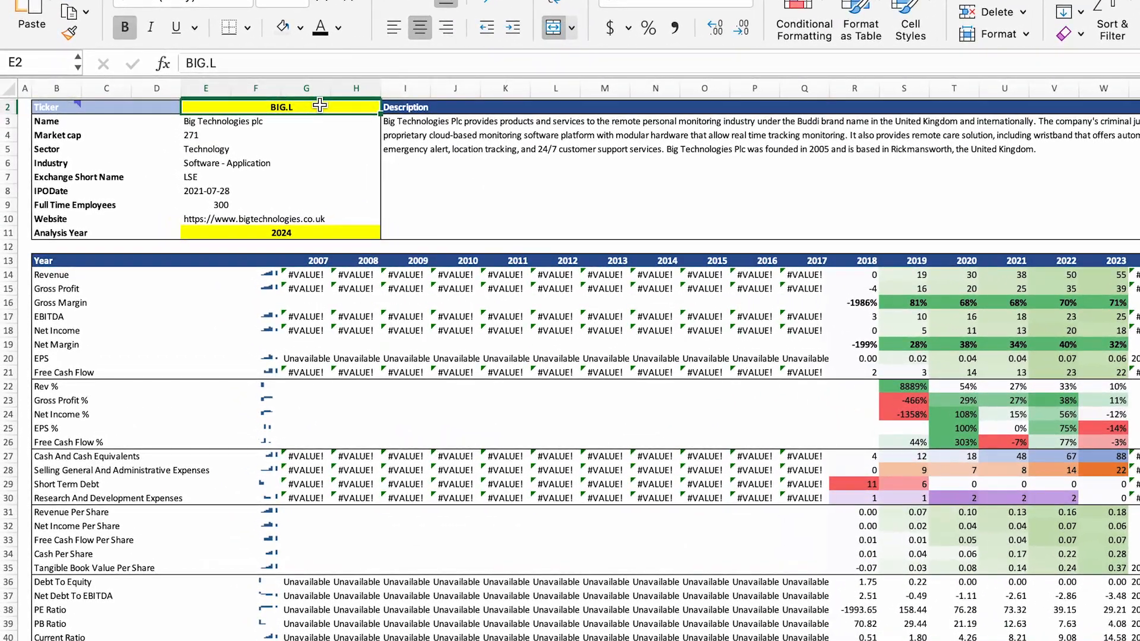
pyautogui.write('aapl')
pyautogui.press('Return')
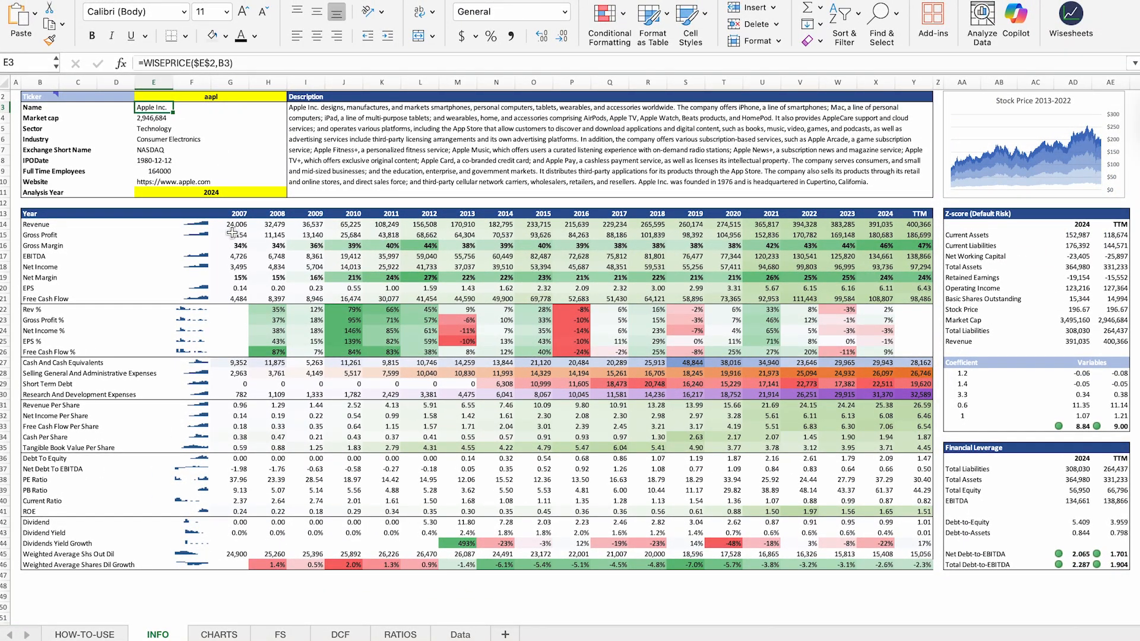
pyautogui.scroll(1, 333, 335)
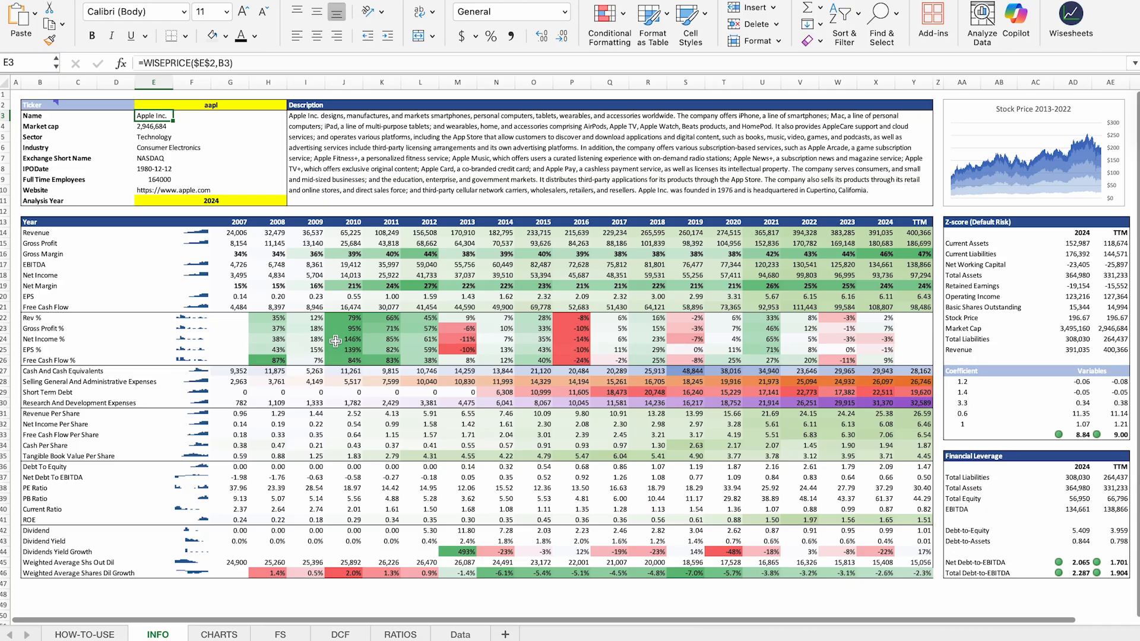